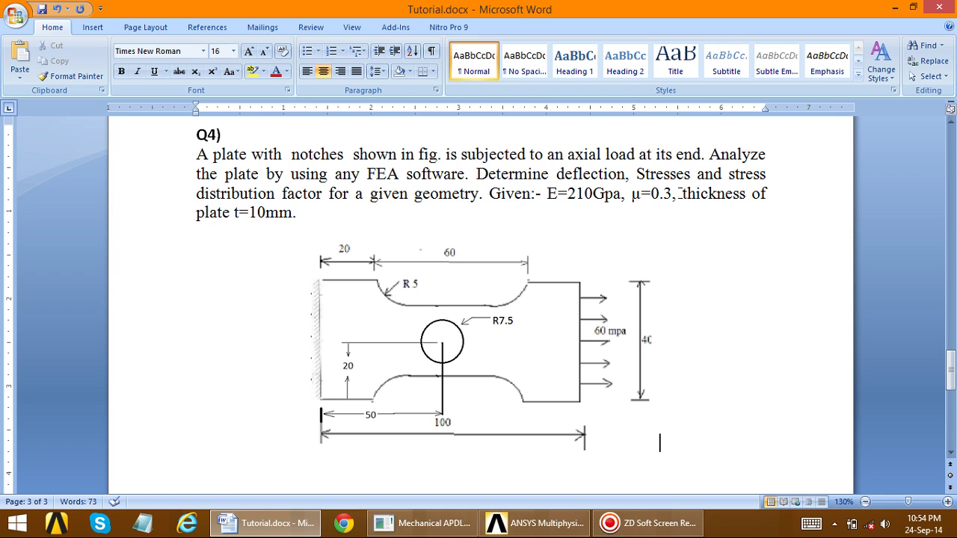
Step: Review the given plate thickness in the notched plate problem statement
left_click_drag(680, 193, 762, 195)
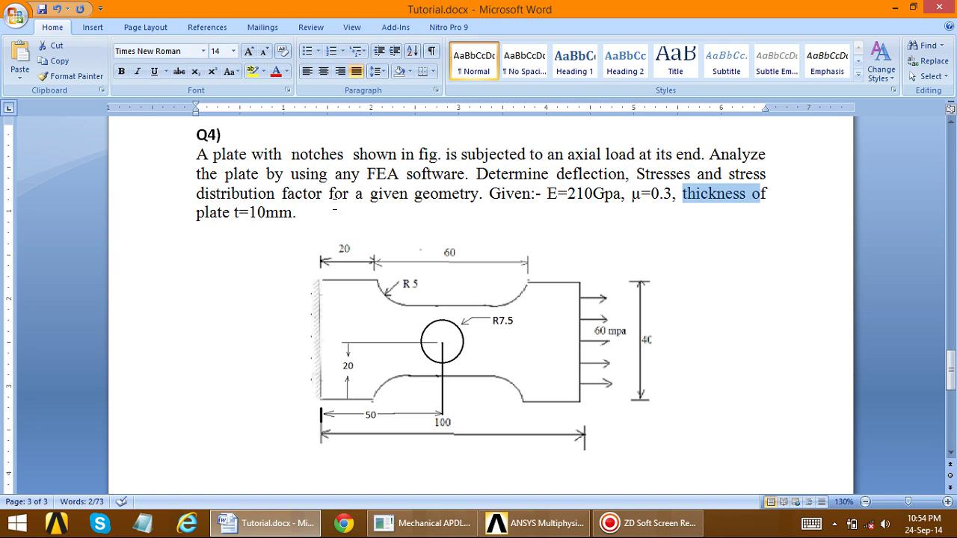
left_click(241, 216)
left_click(271, 222)
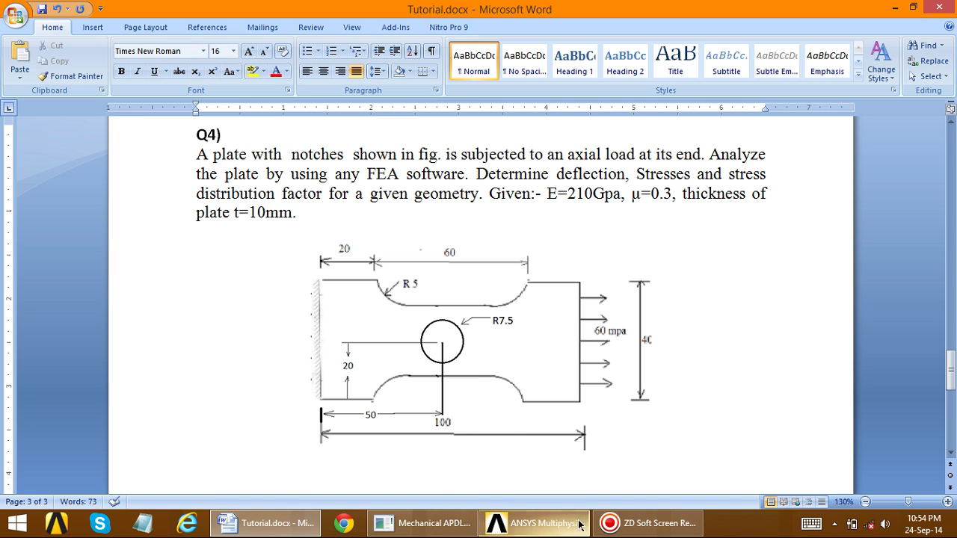
Step: Switch to ANSYS and create keypoint 1 at the origin of the active coordinate system
mouse_move(555, 529)
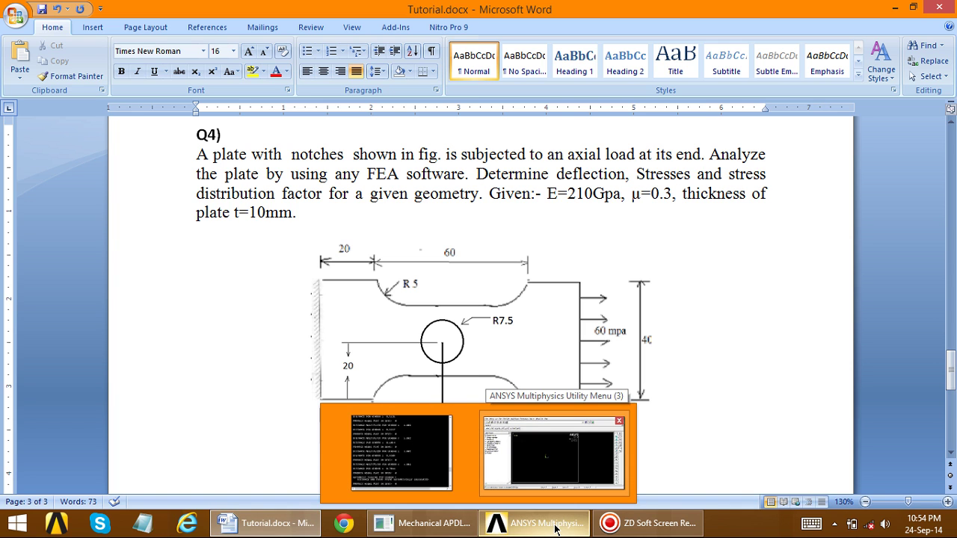
left_click(554, 458)
left_click(649, 523)
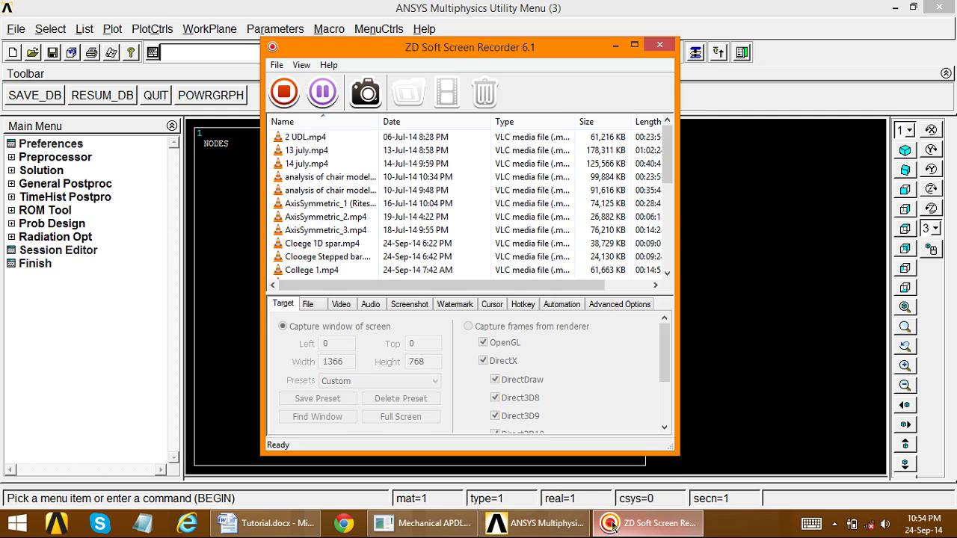
left_click(649, 523)
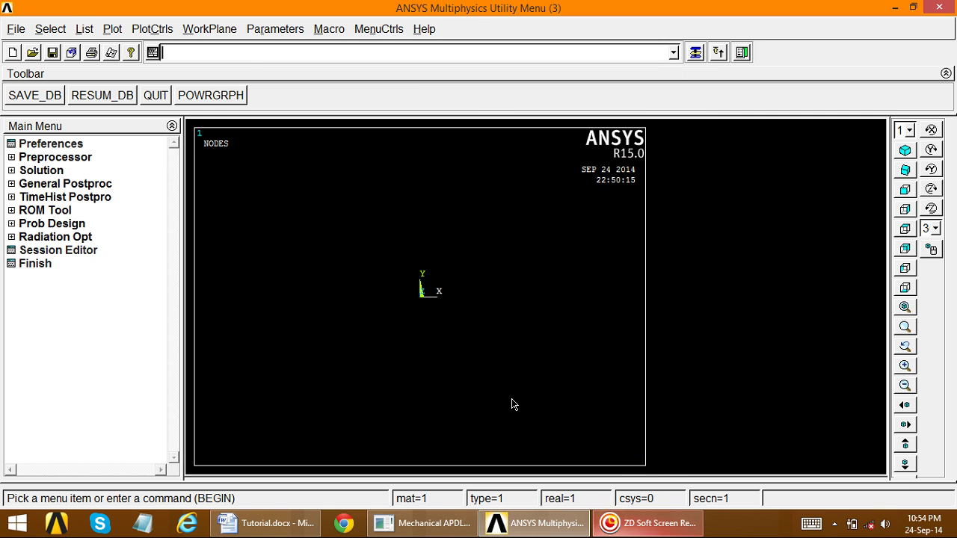
left_click(43, 160)
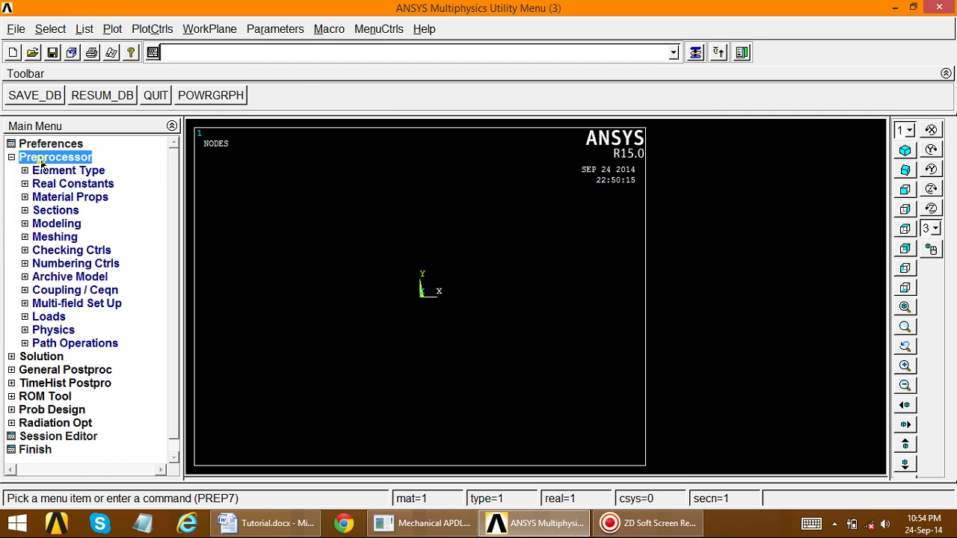
left_click(42, 224)
left_click(53, 237)
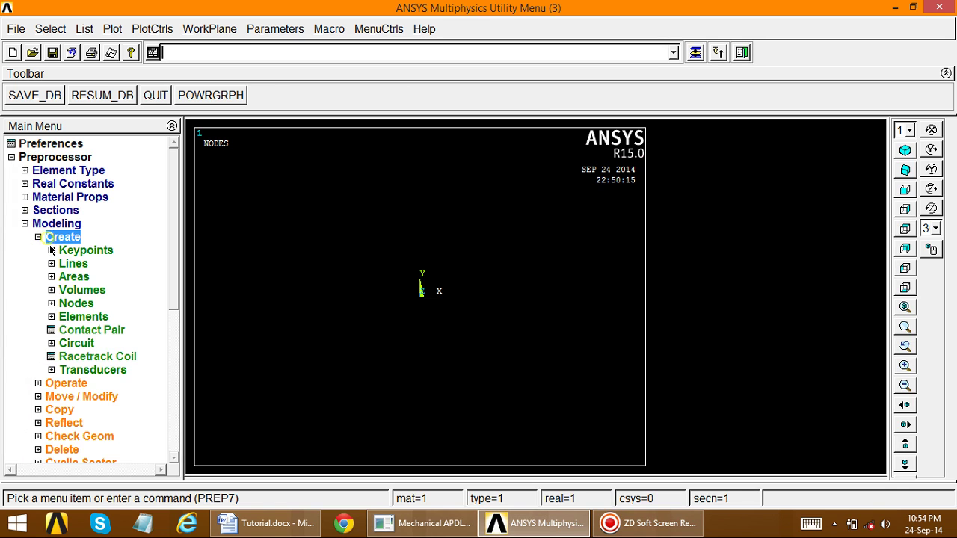
left_click(56, 256)
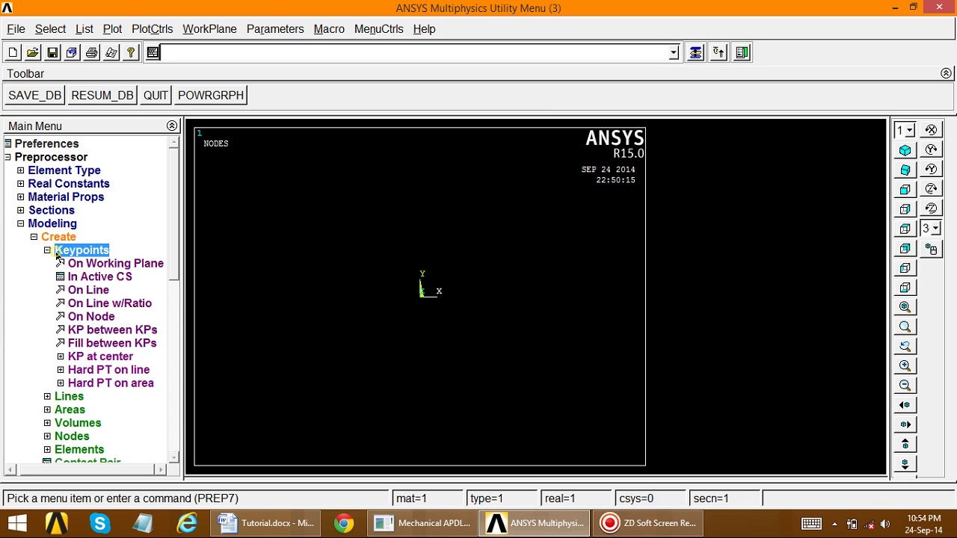
left_click(97, 276)
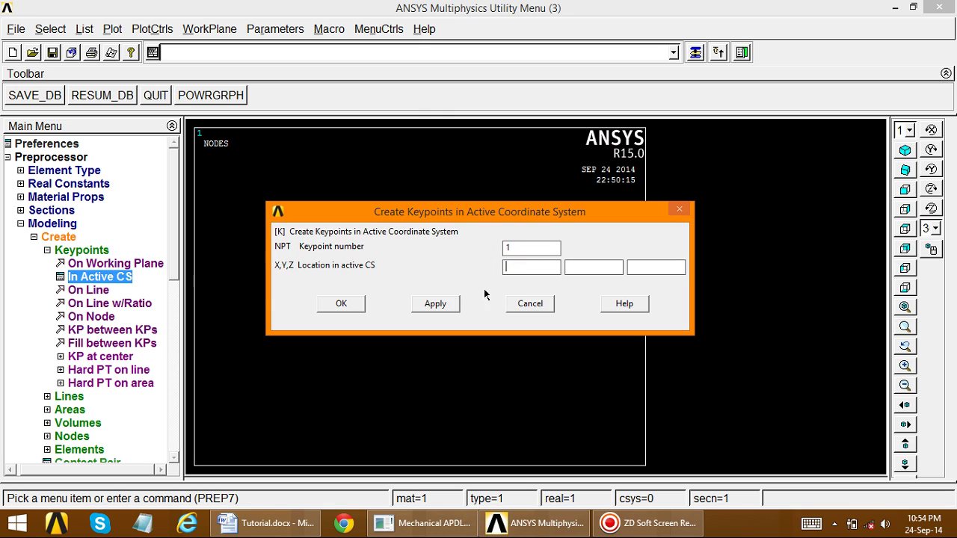
left_click(436, 304)
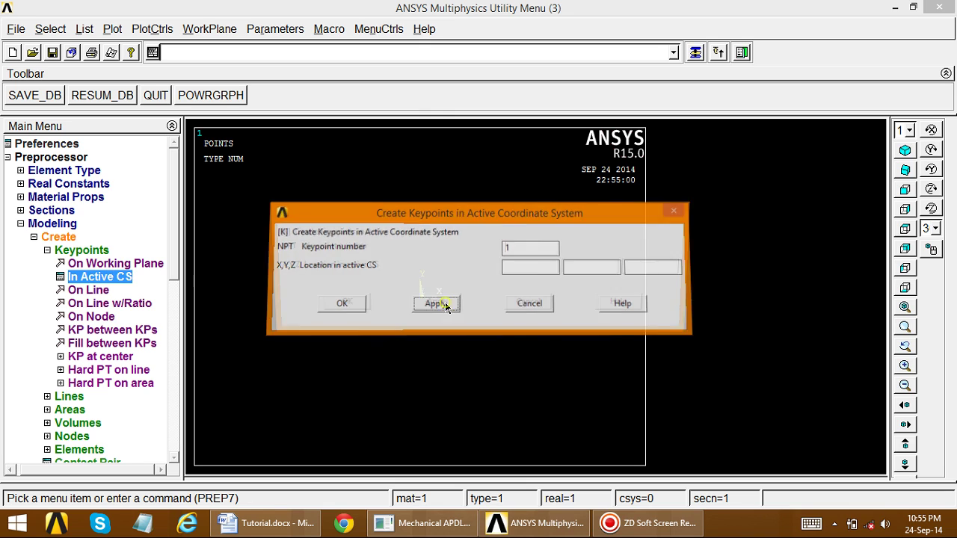
Step: Create keypoint 2 at X 20 in the active coordinate system
double_click(508, 247)
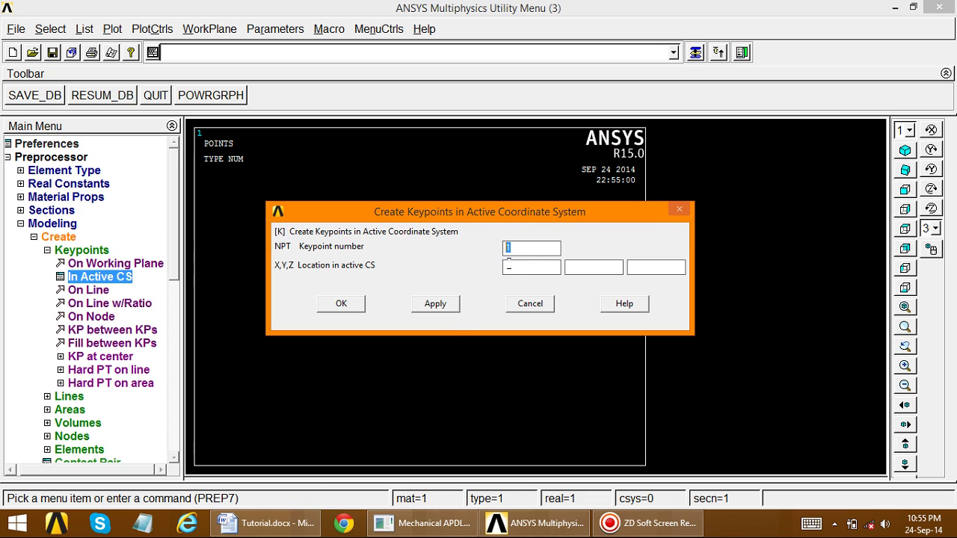
type("2")
left_click(438, 303)
Step: Create keypoint 3 at X 25, Y -5 for the notch corner, checking the plate drawing for its location
double_click(506, 248)
key("Tab")
left_click(303, 522)
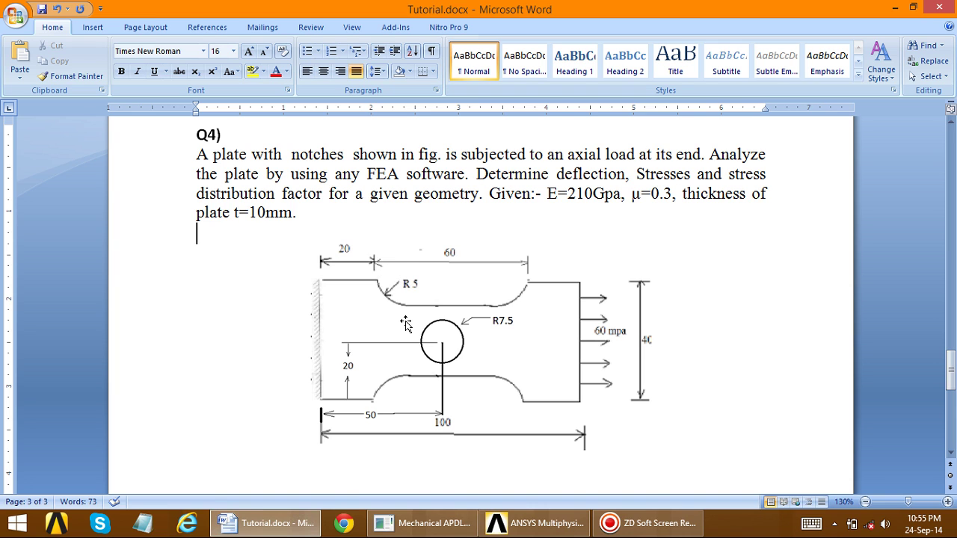
left_click(537, 523)
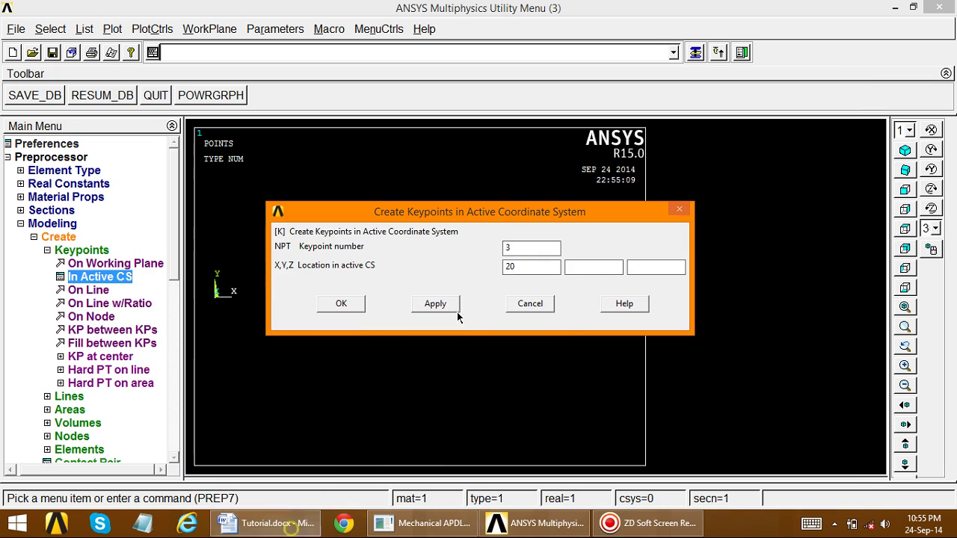
left_click(520, 269)
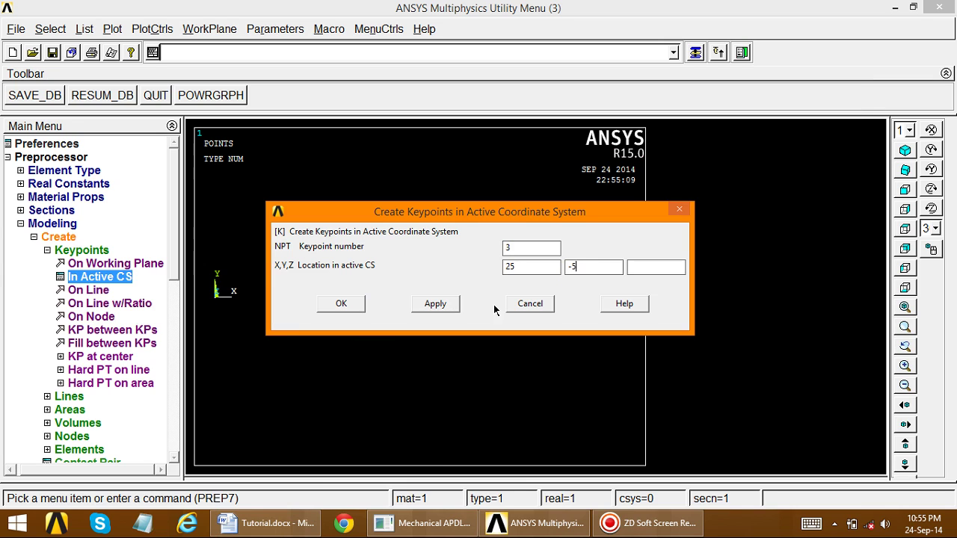
left_click(342, 301)
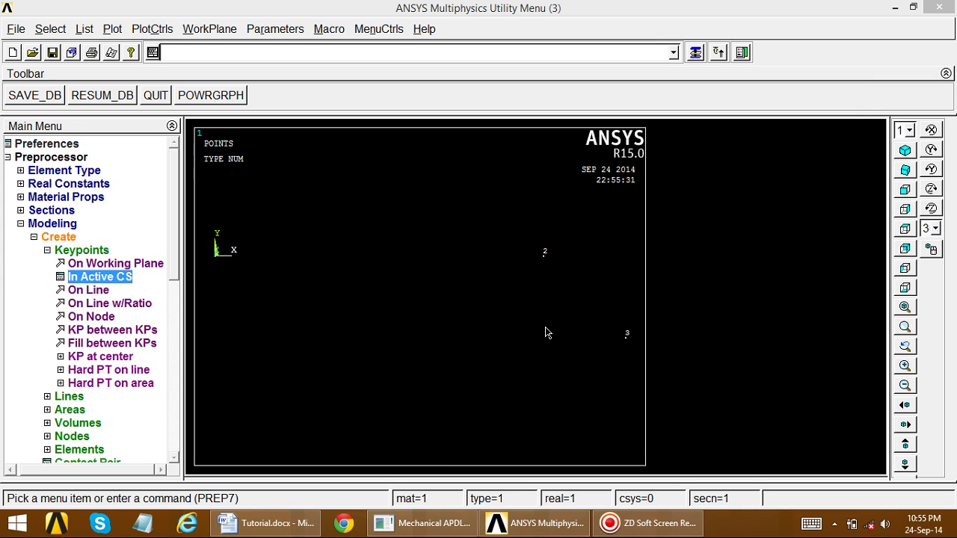
right_click(448, 306)
left_click(479, 353)
right_click(378, 297)
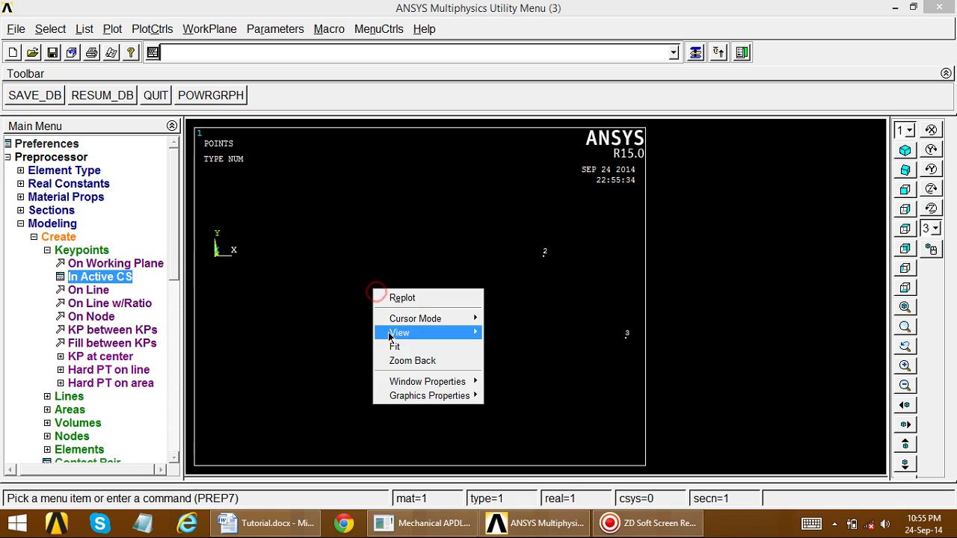
left_click(397, 344)
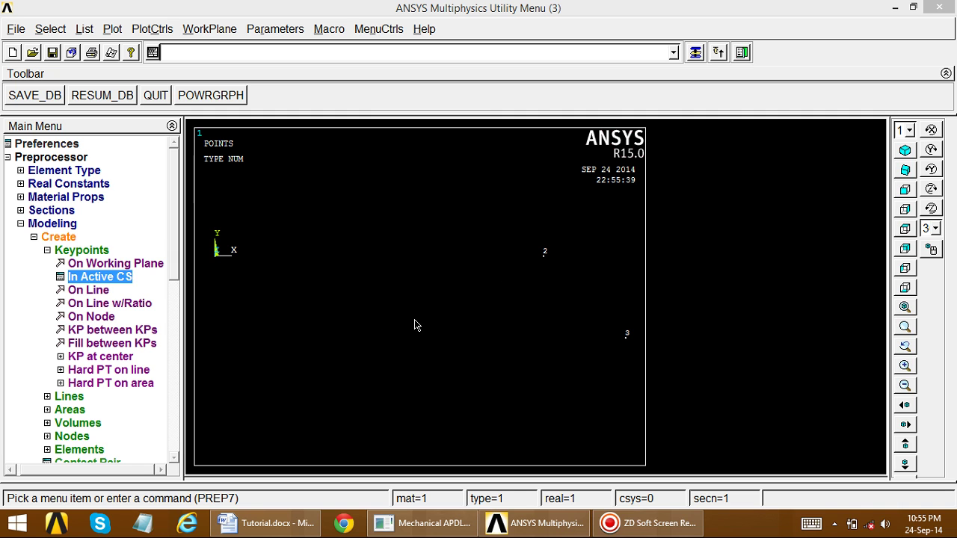
Step: Copy keypoint 3 with an X offset of 50 to locate the far end of the upper notch's straight edge
left_click(266, 523)
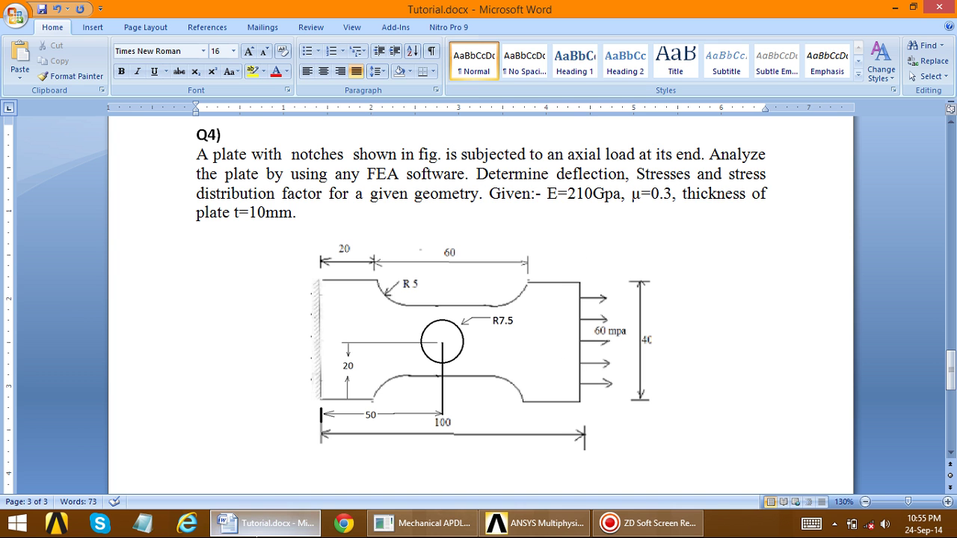
left_click(262, 523)
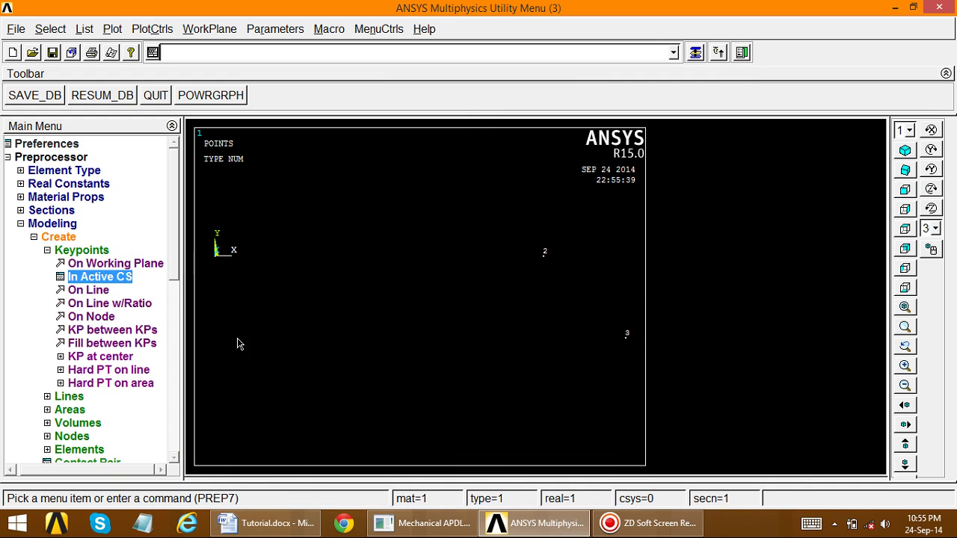
left_click(47, 251)
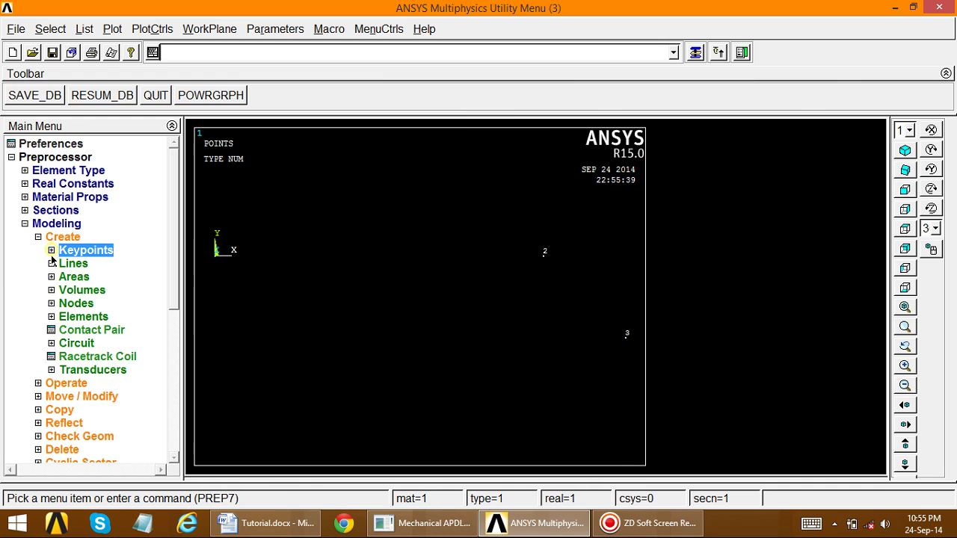
left_click(39, 238)
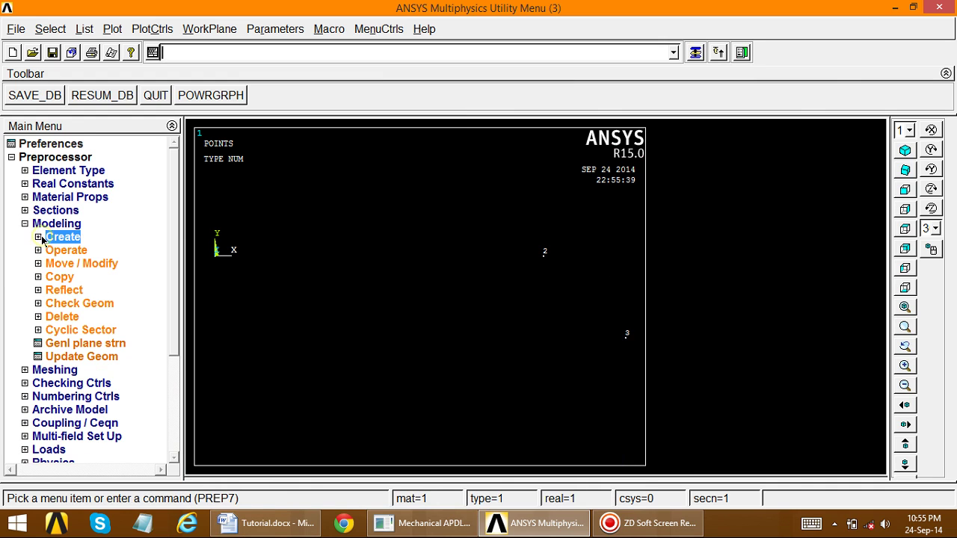
left_click(47, 278)
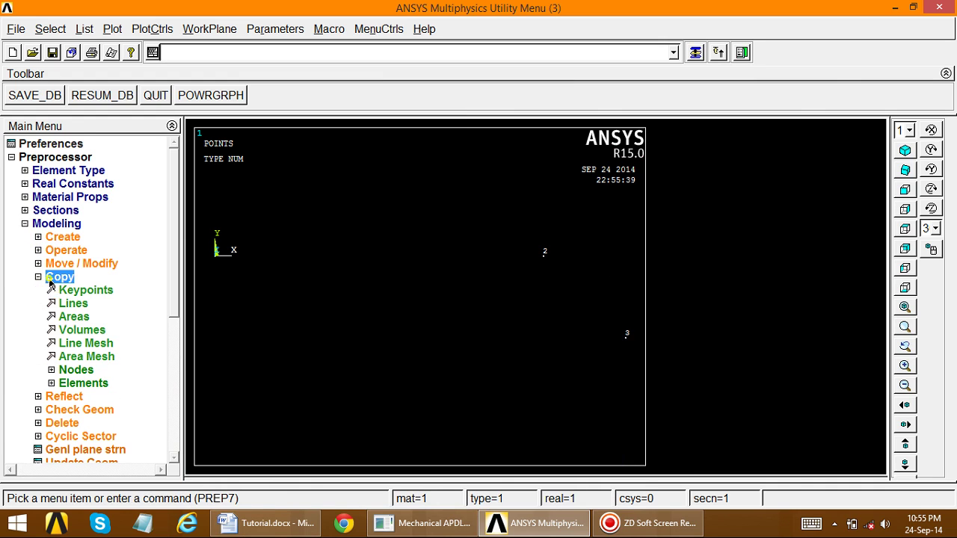
left_click(85, 290)
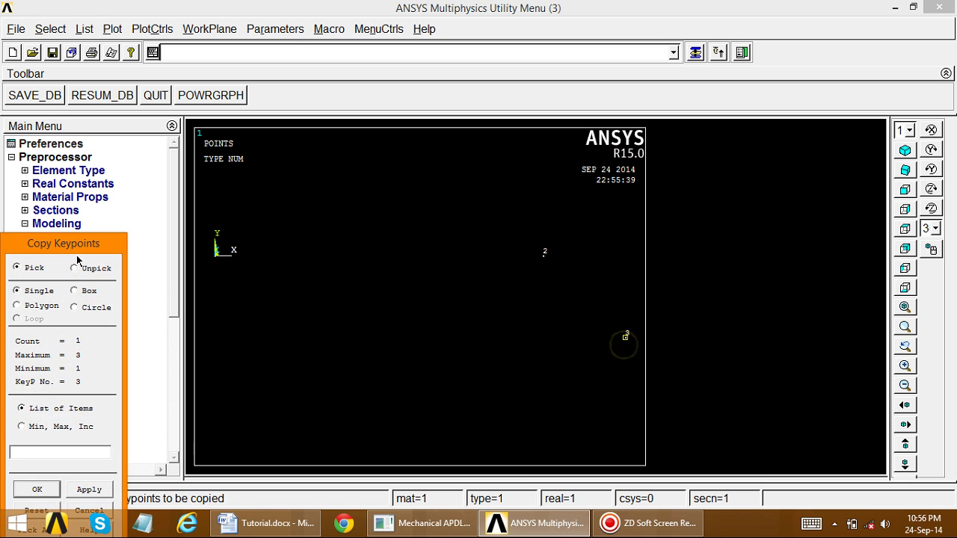
left_click(258, 522)
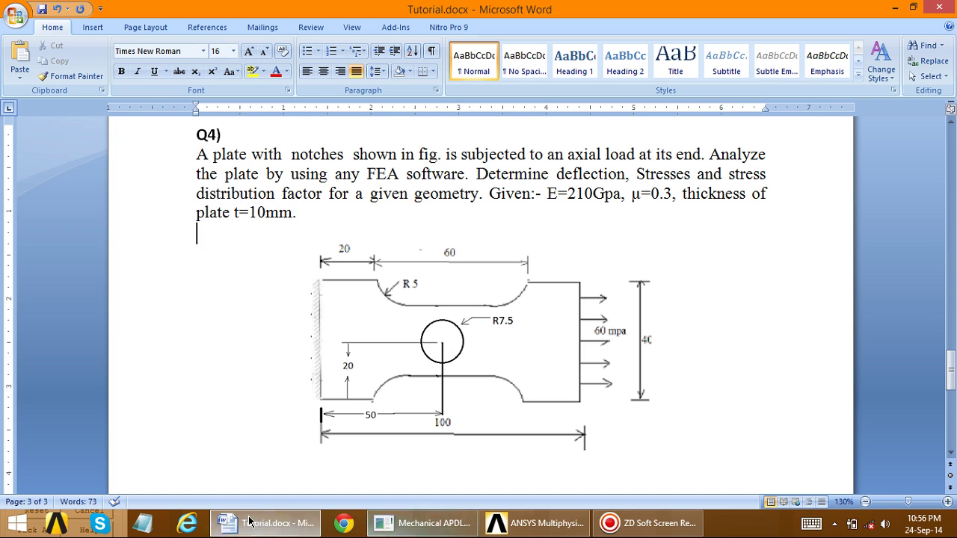
left_click(536, 523)
left_click_drag(77, 244, 194, 165)
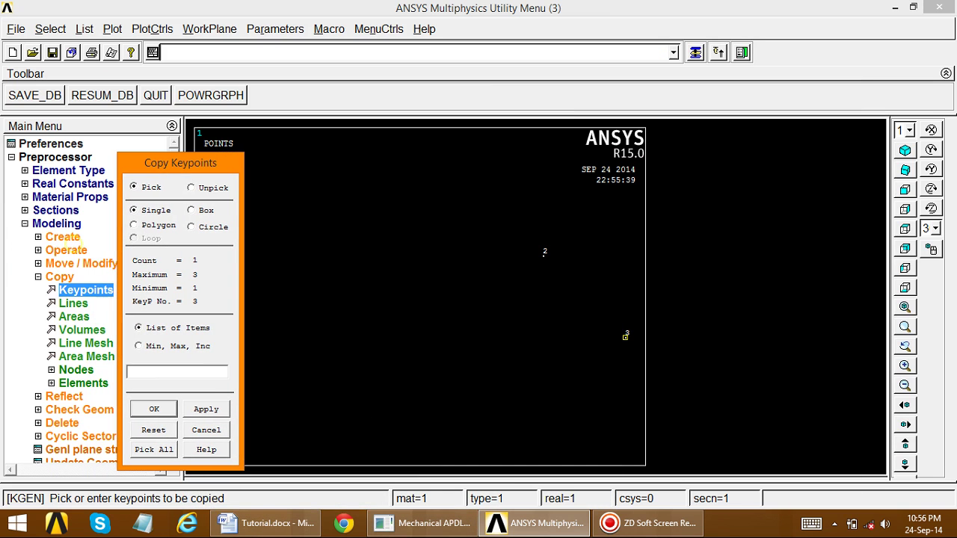
left_click(173, 412)
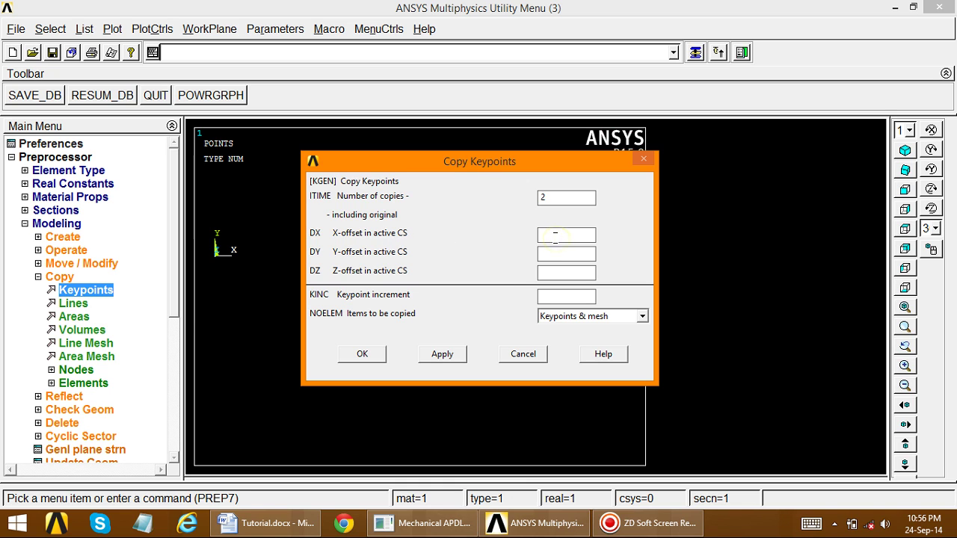
left_click(375, 360)
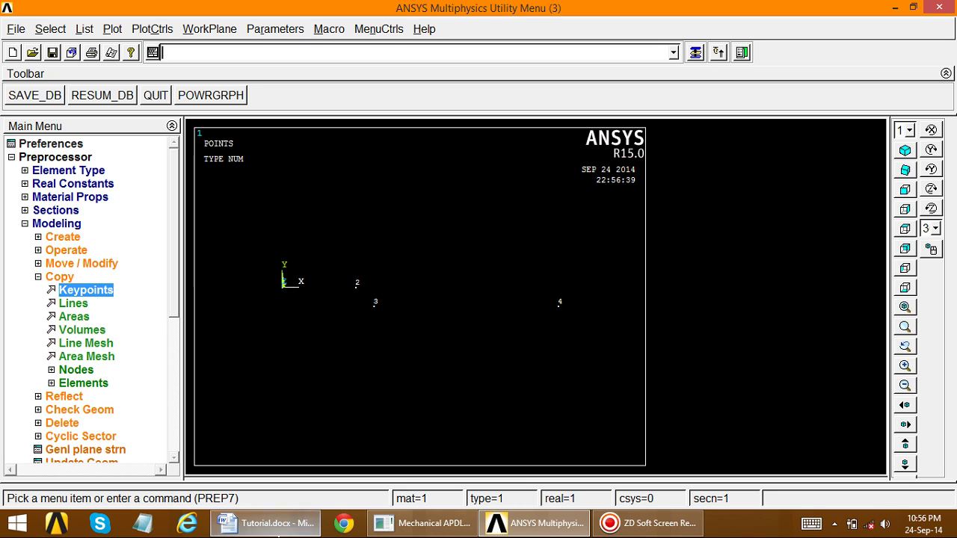
Step: Copy keypoint 2 with an X offset of 60 to locate the far end of the upper notch
left_click(277, 523)
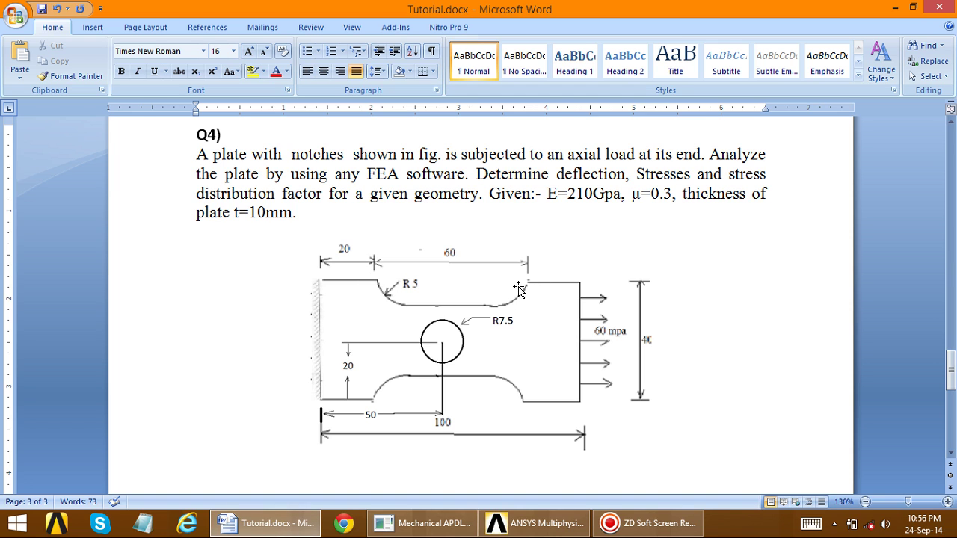
left_click(266, 524)
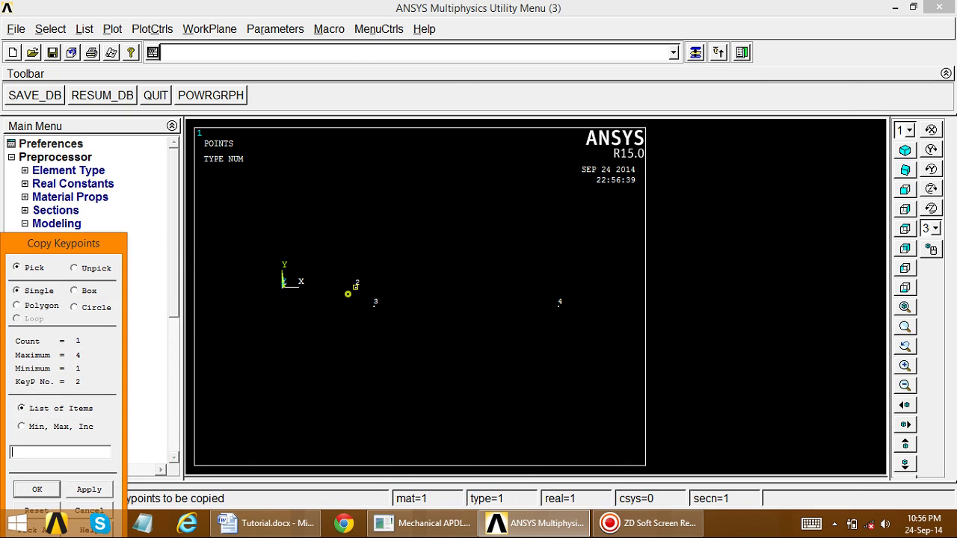
left_click_drag(104, 246, 178, 147)
left_click(163, 391)
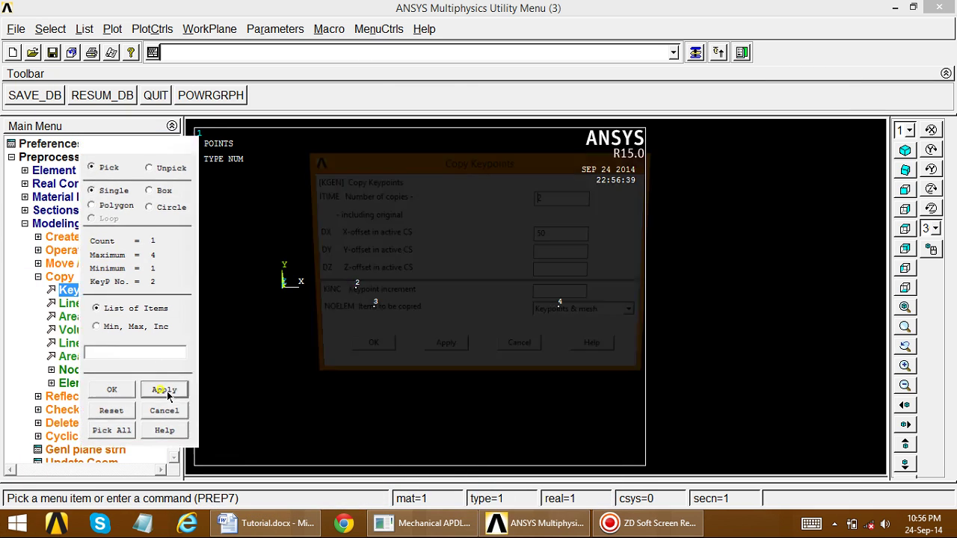
left_click_drag(551, 234, 515, 242)
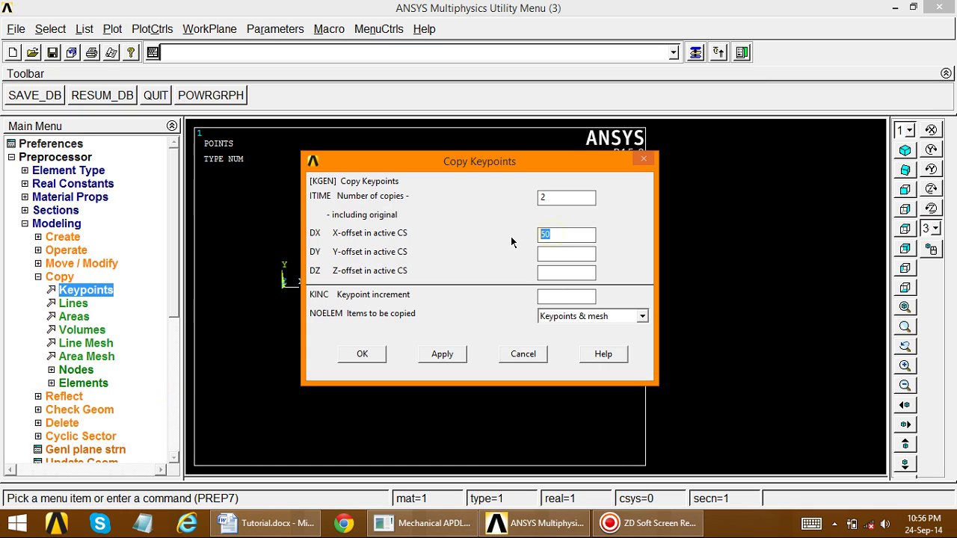
type("6")
left_click(362, 356)
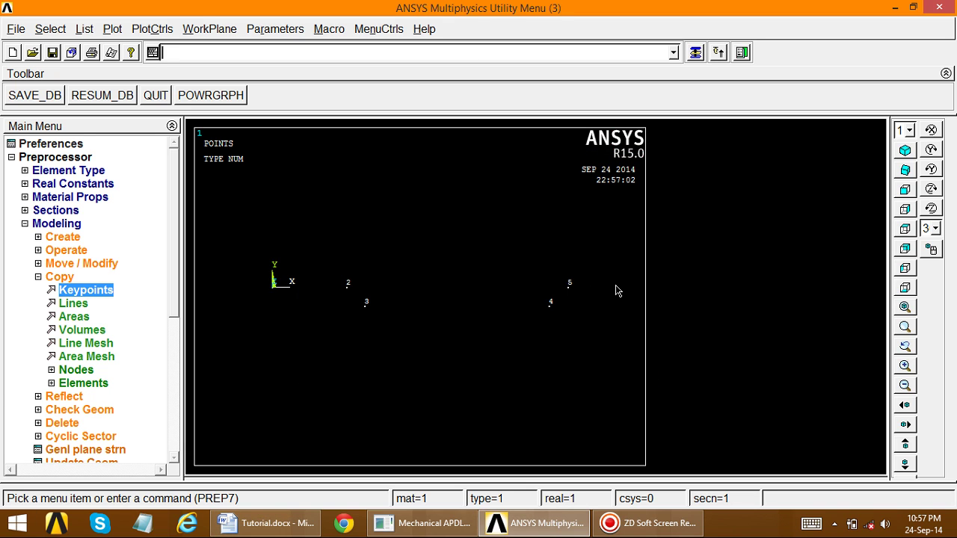
Step: Copy keypoint 5 with an X offset of 20 to locate the plate's upper end corner, checking the plate drawing
left_click(265, 523)
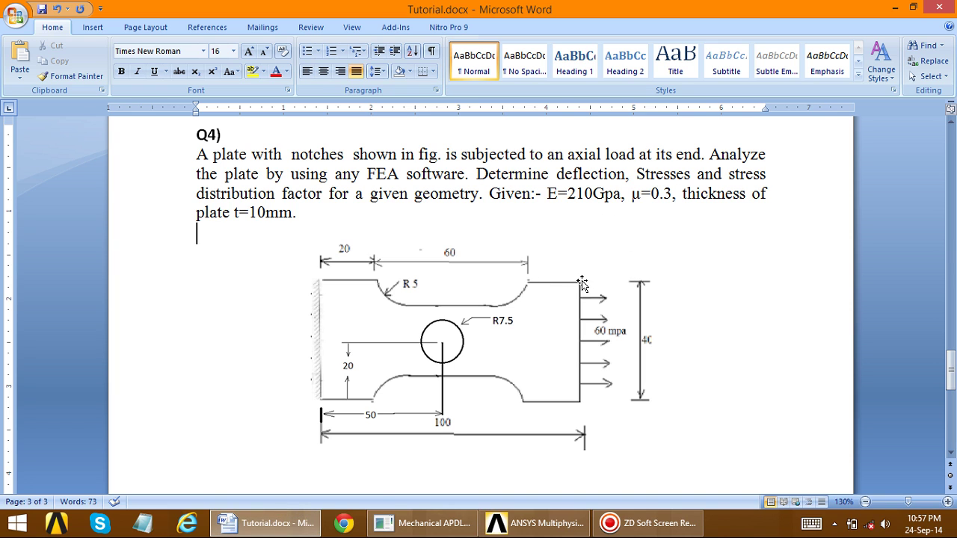
left_click(269, 522)
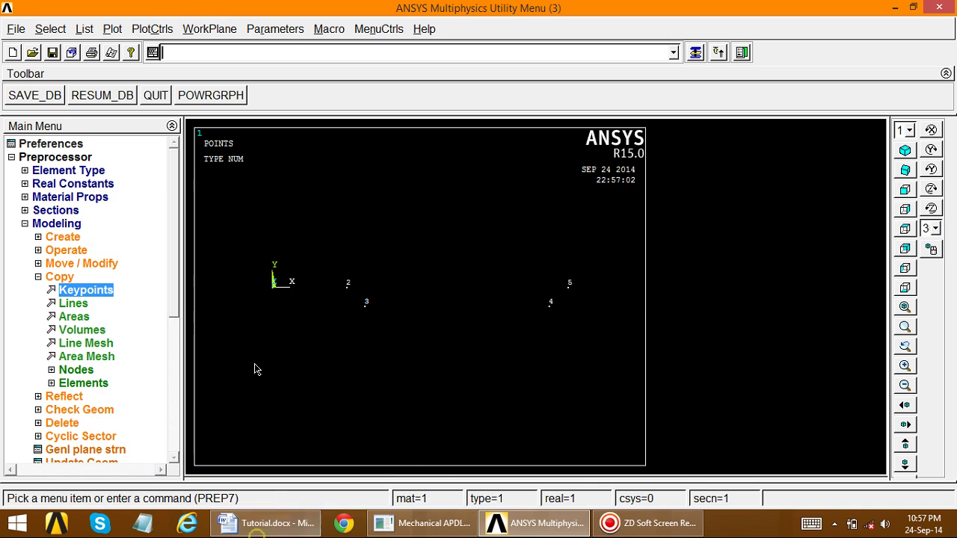
left_click(90, 291)
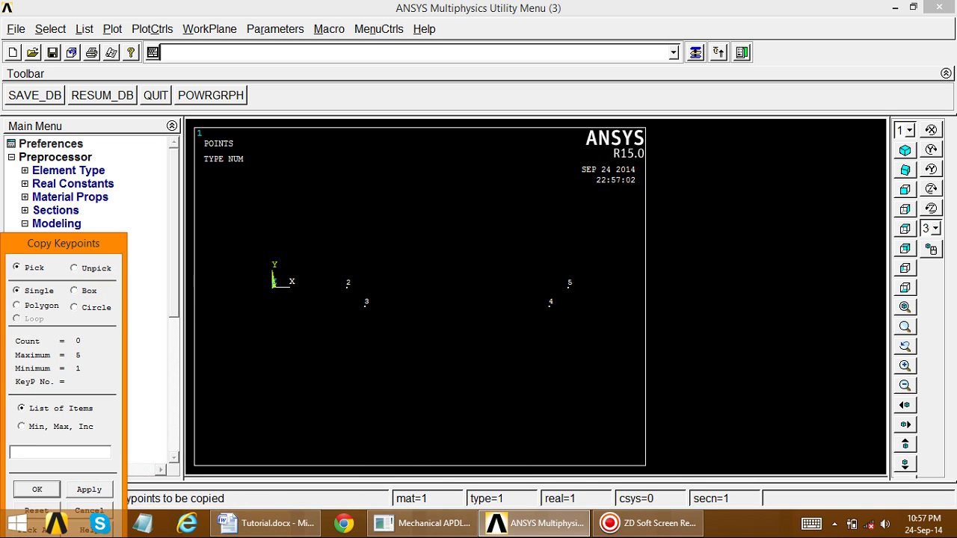
left_click(569, 287)
left_click(89, 488)
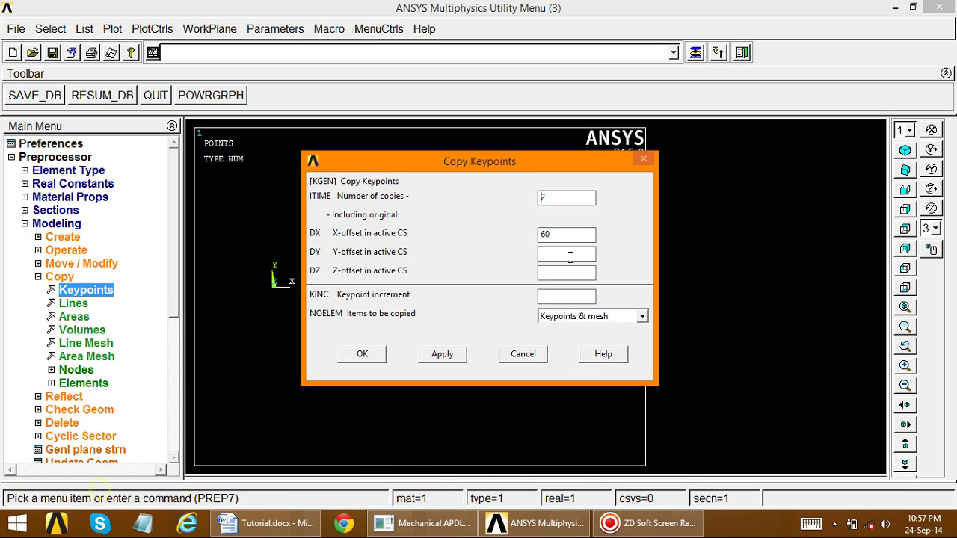
left_click_drag(564, 239, 528, 245)
type("20")
left_click(354, 355)
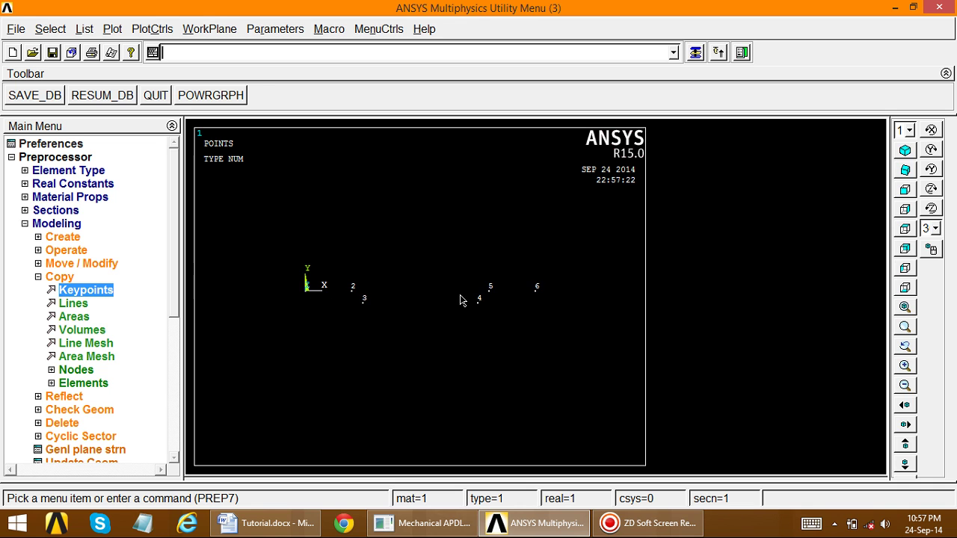
Step: Copy keypoints 1, 2, 5 and 6 with no X offset and a Y offset of -40 to locate the plate's lower edge points
left_click(293, 530)
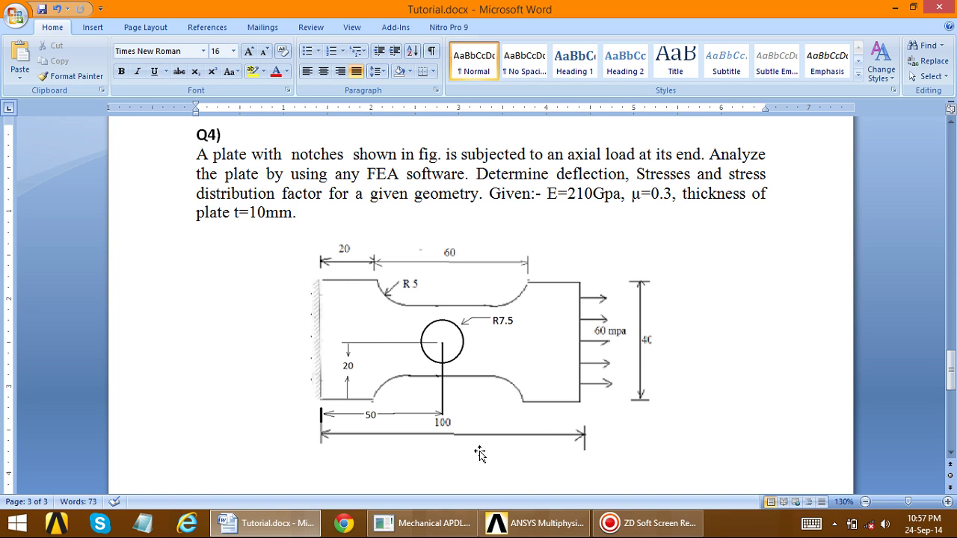
left_click(259, 531)
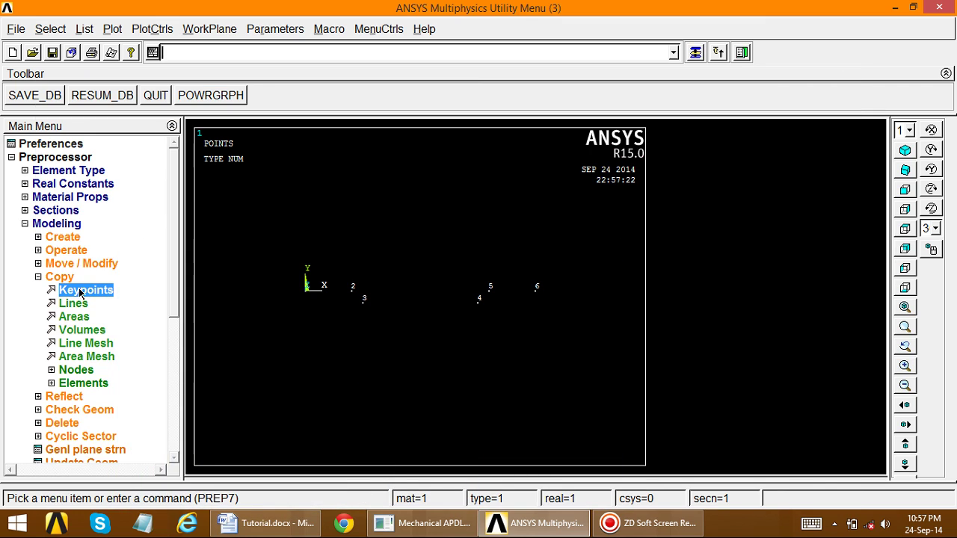
left_click(67, 291)
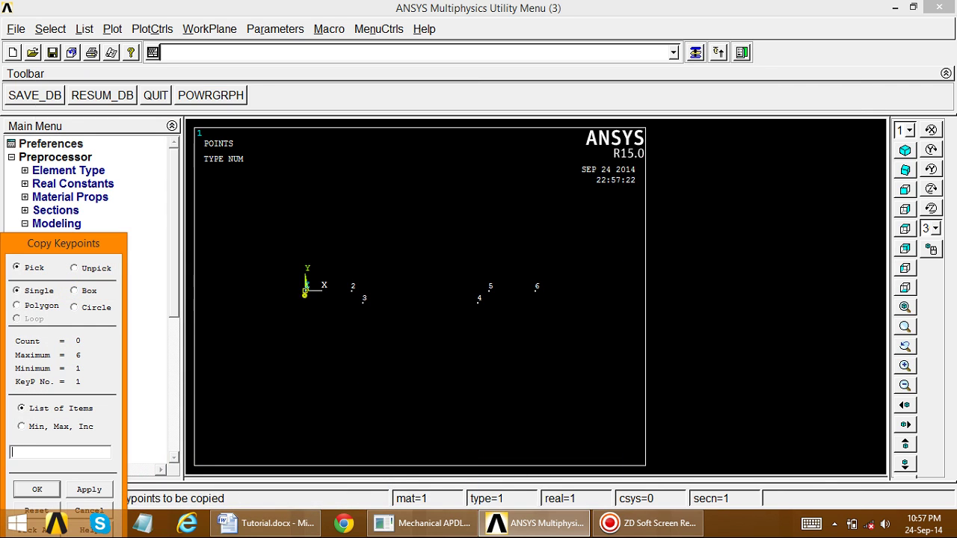
left_click(305, 292)
left_click(352, 290)
left_click(493, 295)
left_click(540, 291)
mouse_move(84, 247)
left_mouse_down()
mouse_move(116, 213)
mouse_move(129, 163)
left_mouse_up()
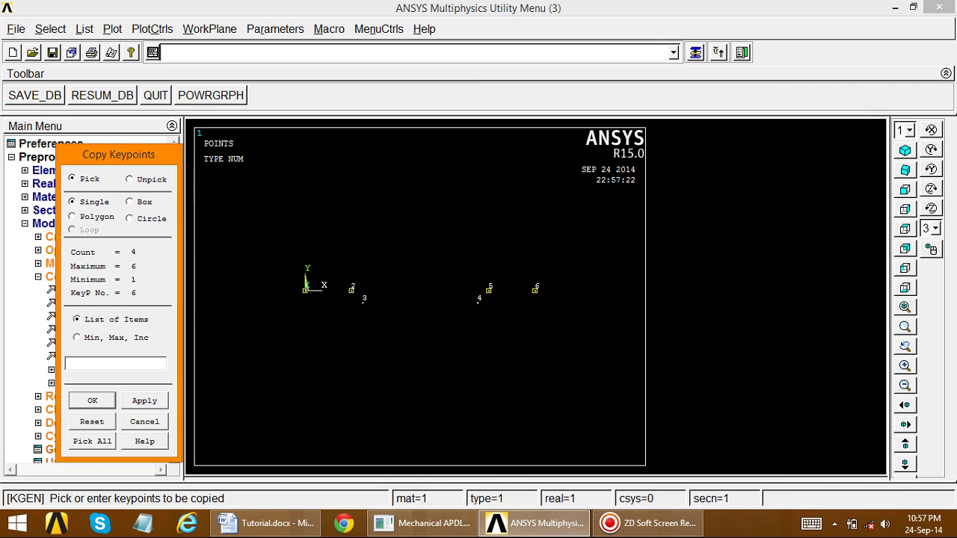
left_click(265, 522)
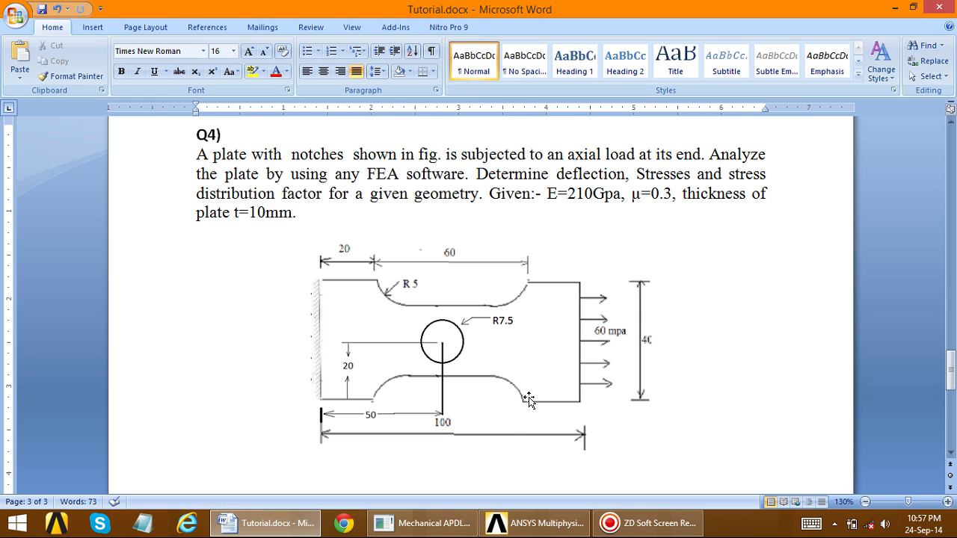
left_click(327, 394)
left_click(265, 522)
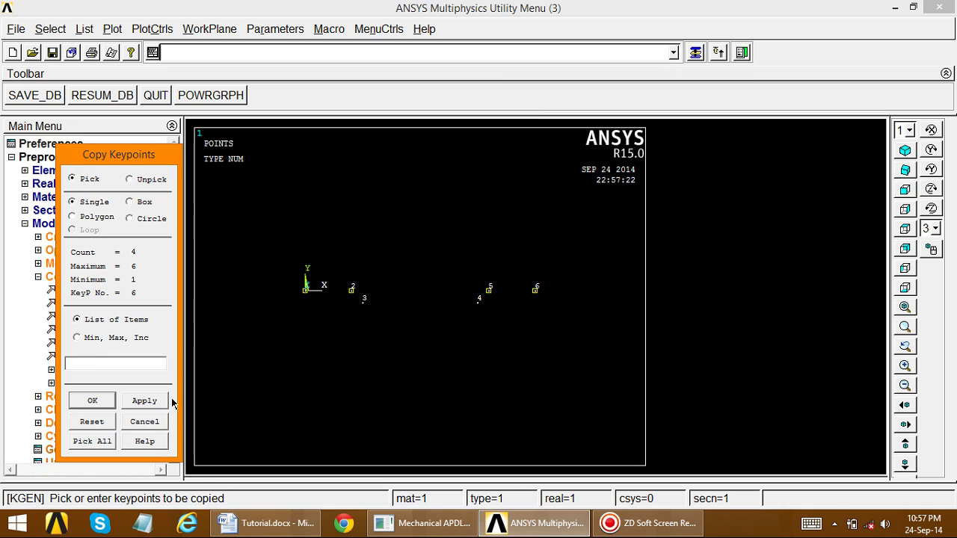
left_click(144, 402)
double_click(552, 234)
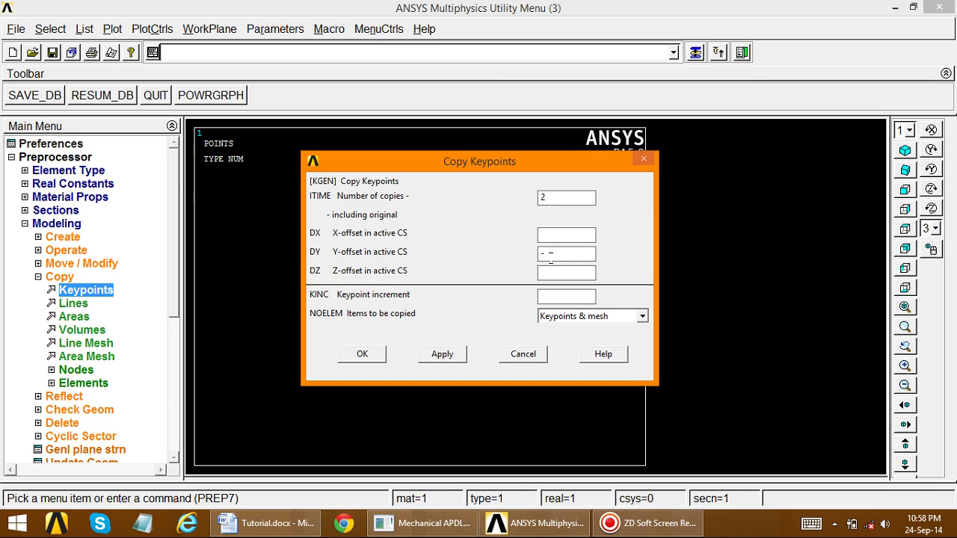
left_click(550, 255)
type("-40")
left_click(364, 354)
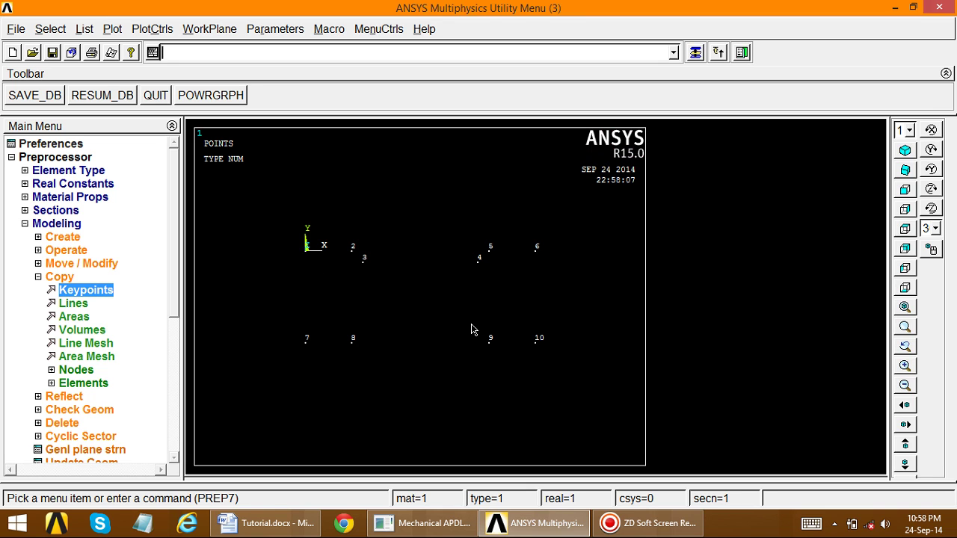
Step: Copy keypoints 3 and 4 with a negative Y offset to locate the ends of the lower notch's straight edge, checking the plate drawing
left_click(280, 523)
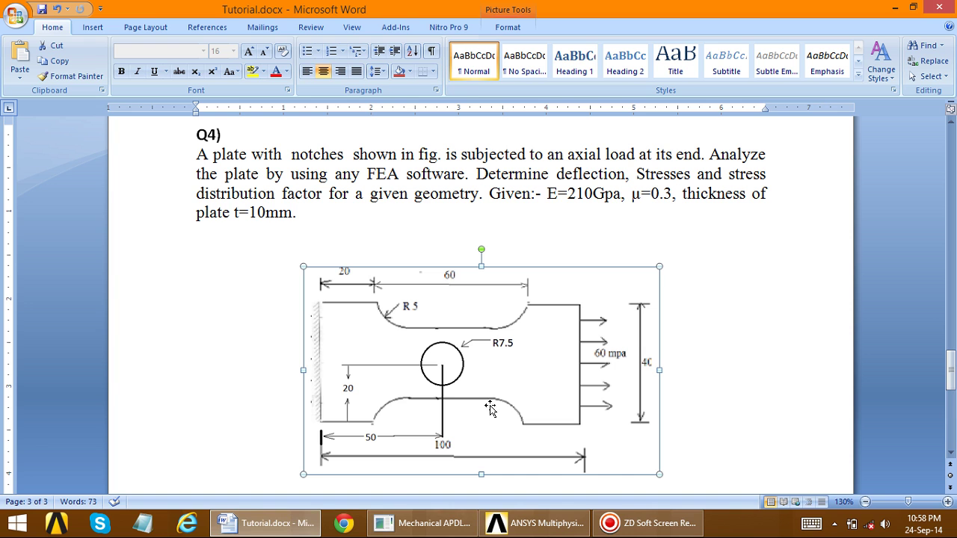
left_click(265, 524)
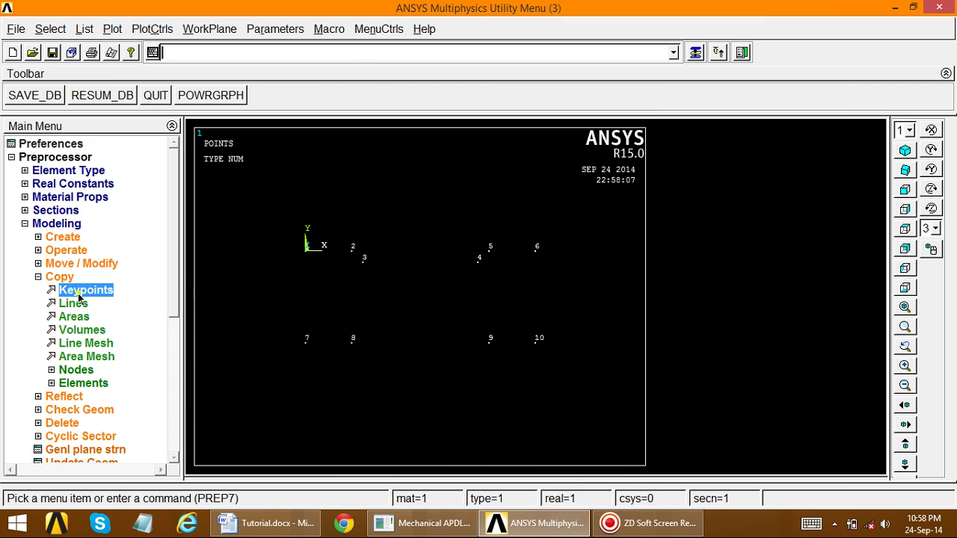
left_click(79, 296)
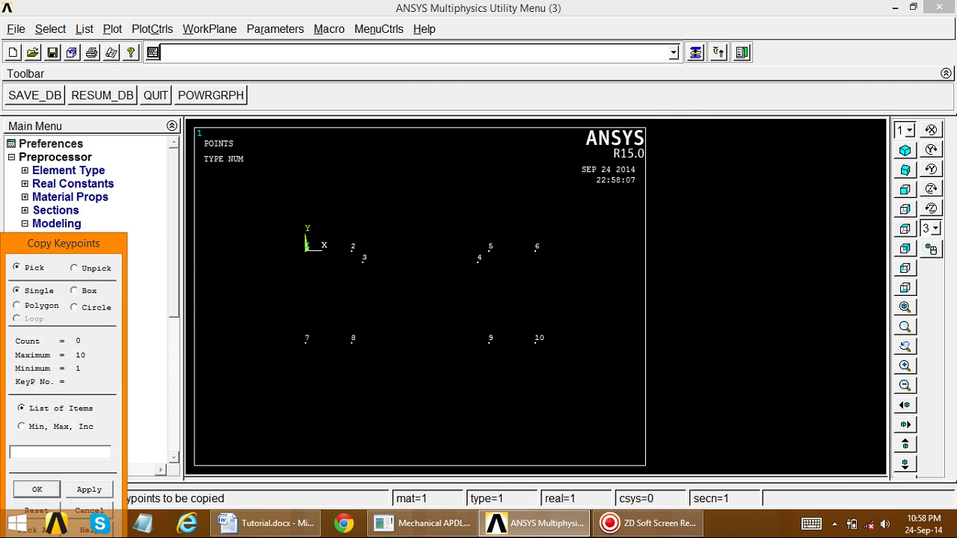
left_click(475, 263)
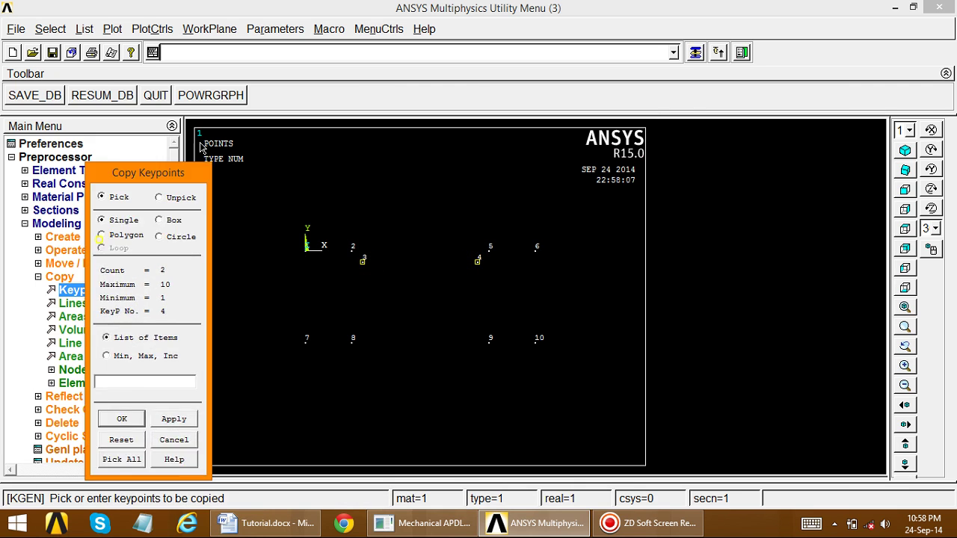
left_click(189, 376)
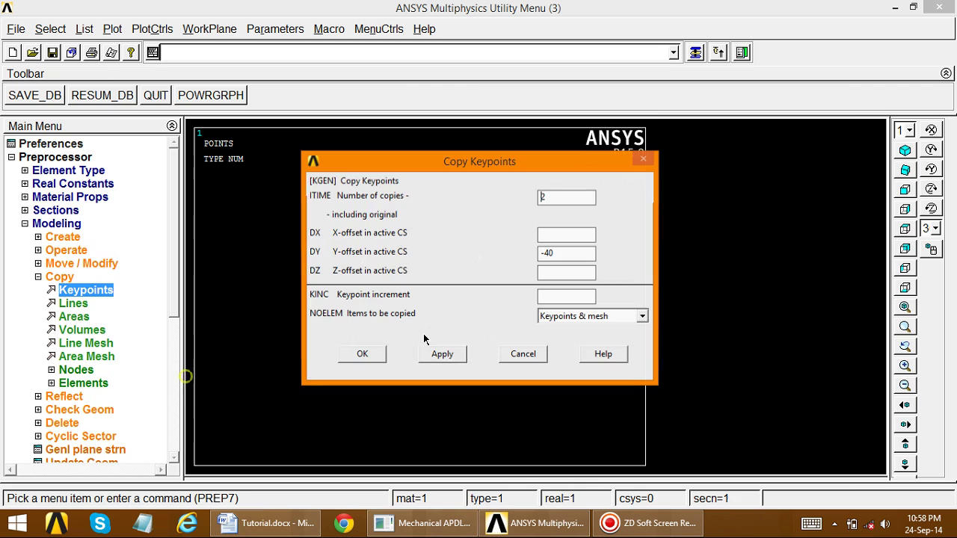
double_click(551, 253)
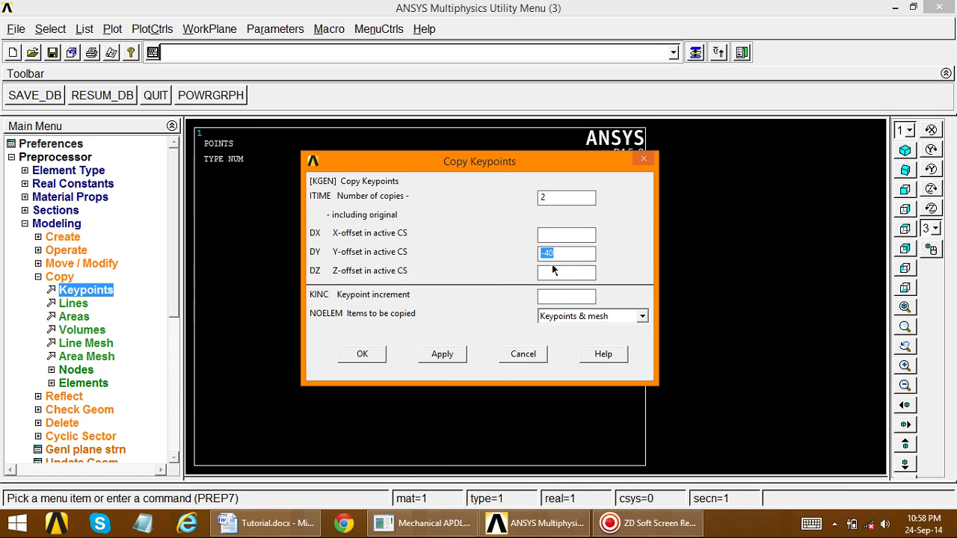
type("-")
left_click(362, 355)
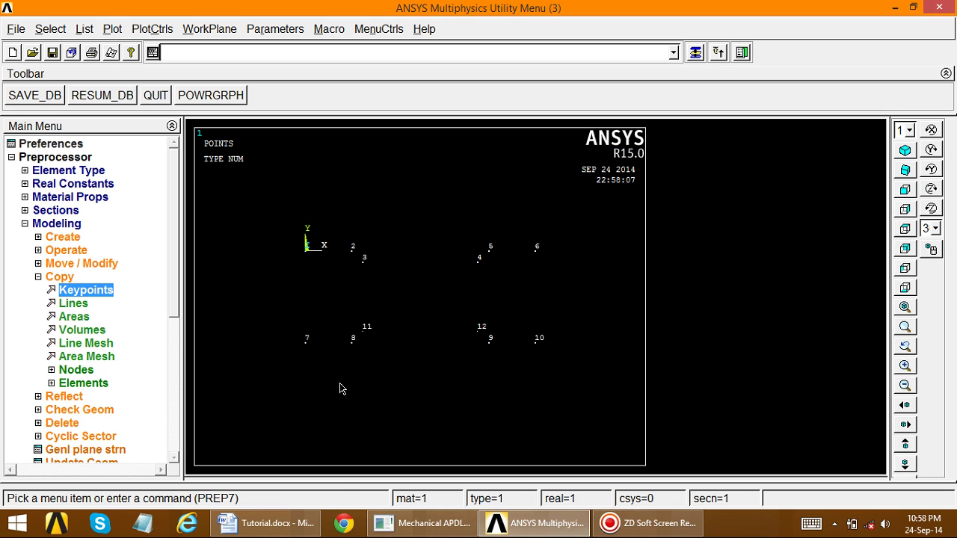
left_click(267, 522)
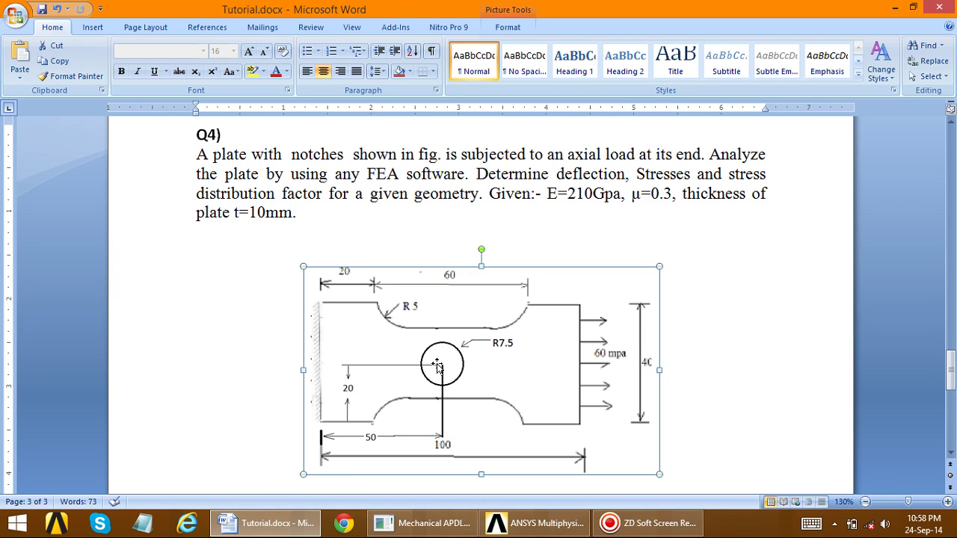
left_click(289, 523)
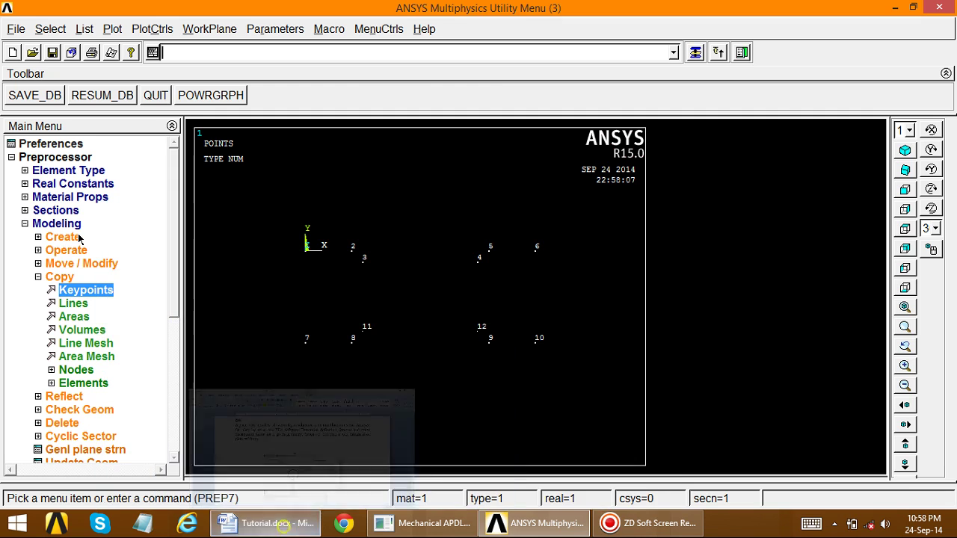
left_click(53, 275)
left_click(37, 238)
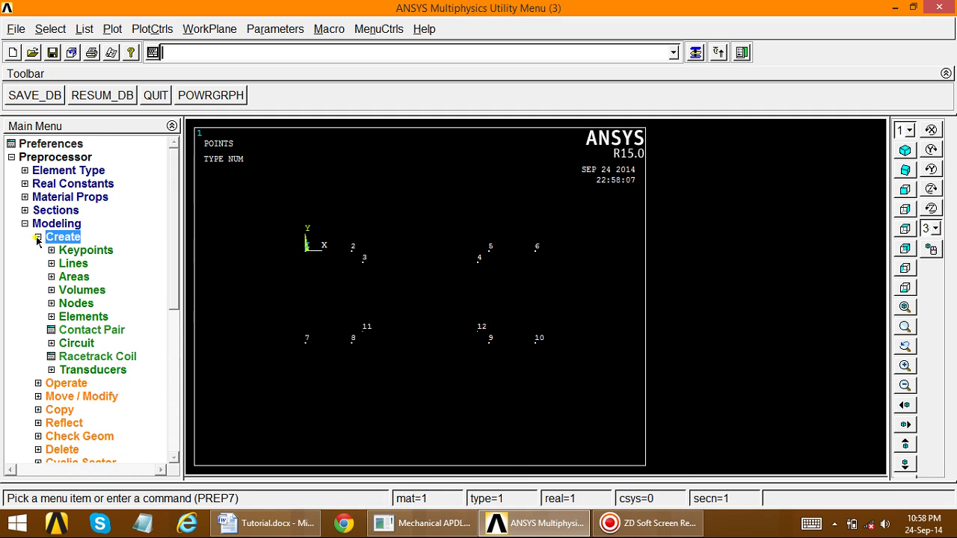
left_click(66, 277)
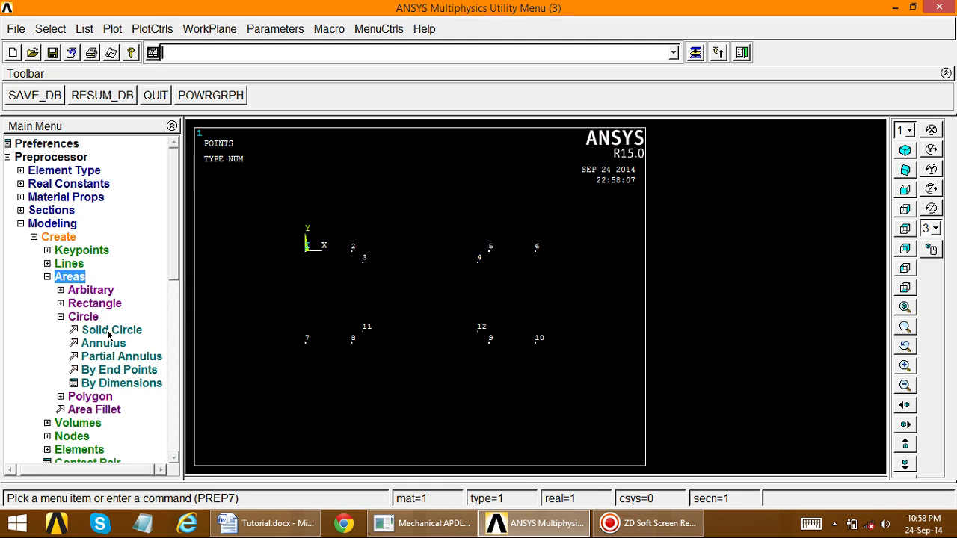
left_click(109, 329)
left_click_drag(85, 245, 96, 184)
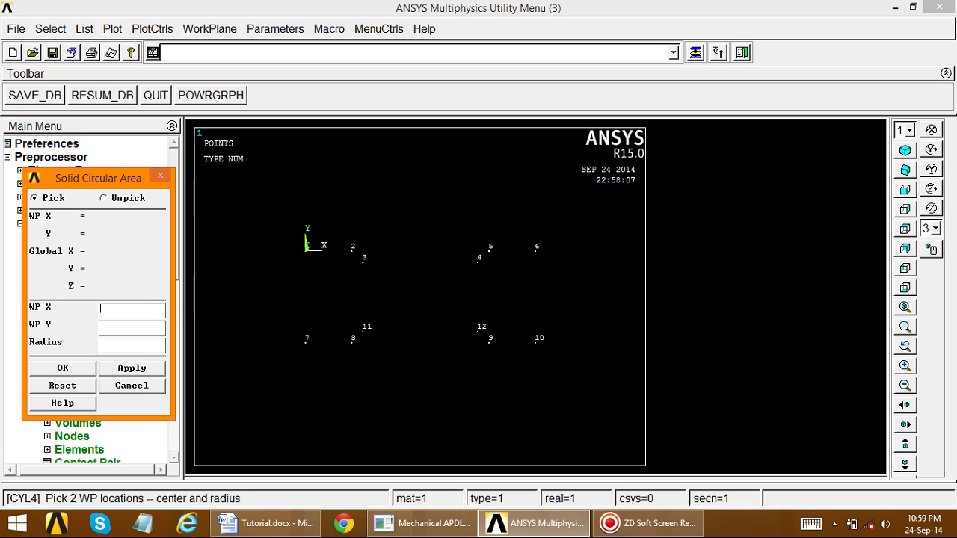
left_click(117, 387)
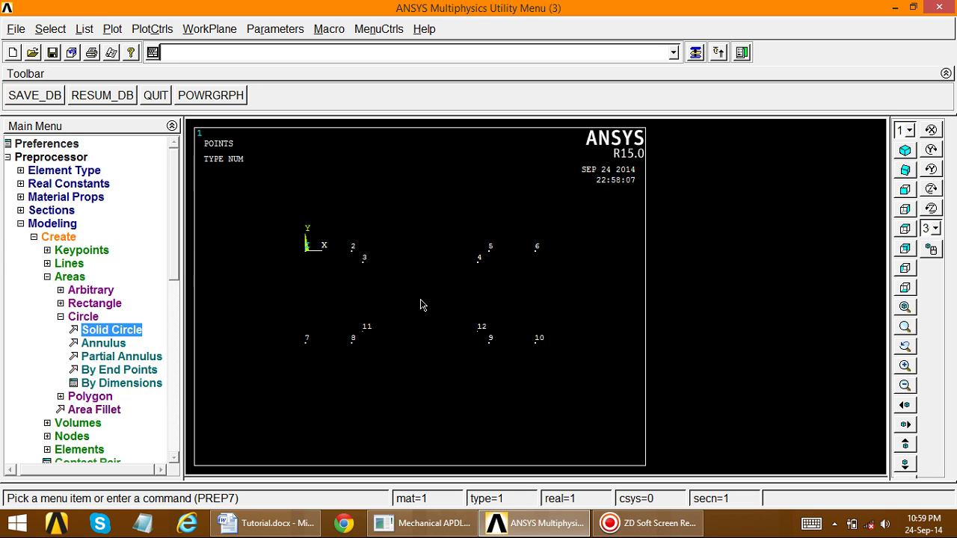
Step: Create keypoint 13 at X 50, Y -20 for the hole's centre, checking the plate drawing for its location
left_click(51, 254)
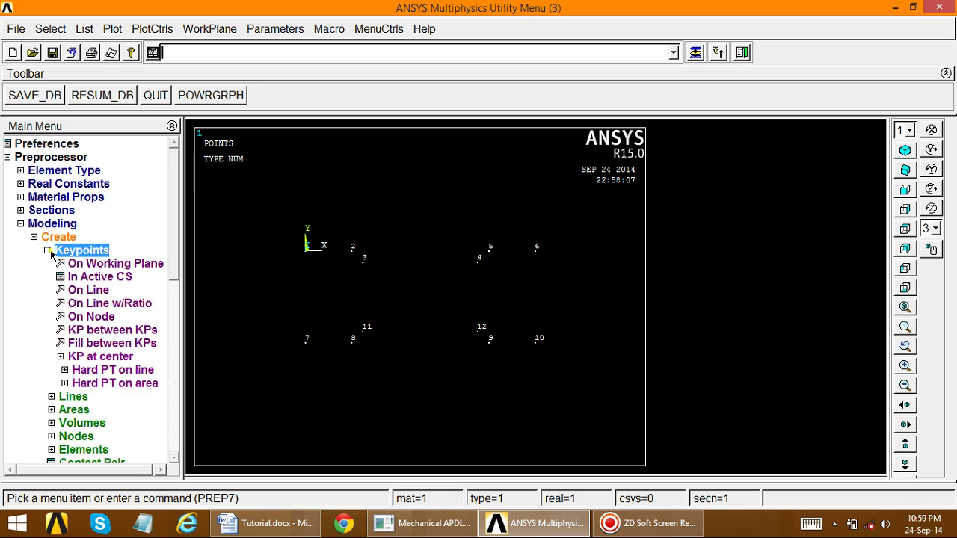
left_click(85, 279)
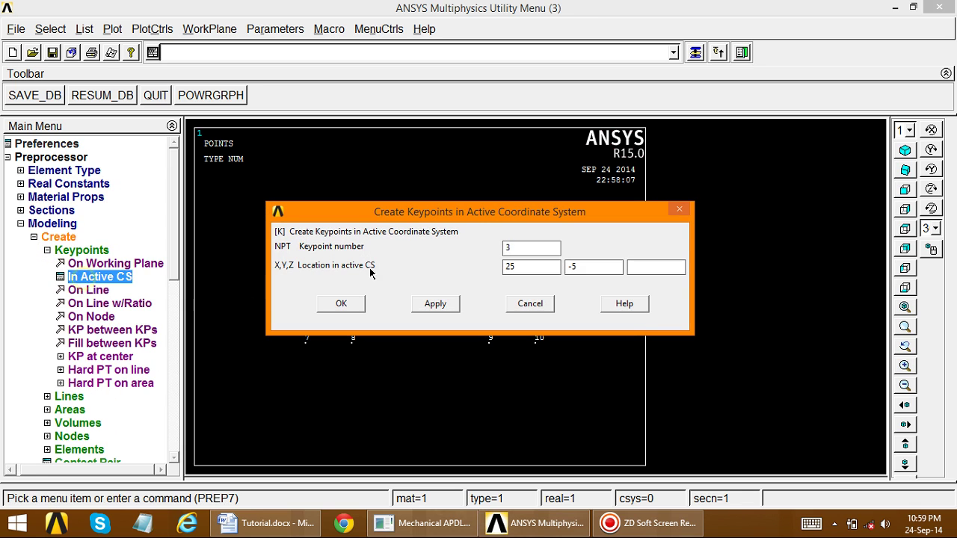
left_click_drag(423, 215, 404, 84)
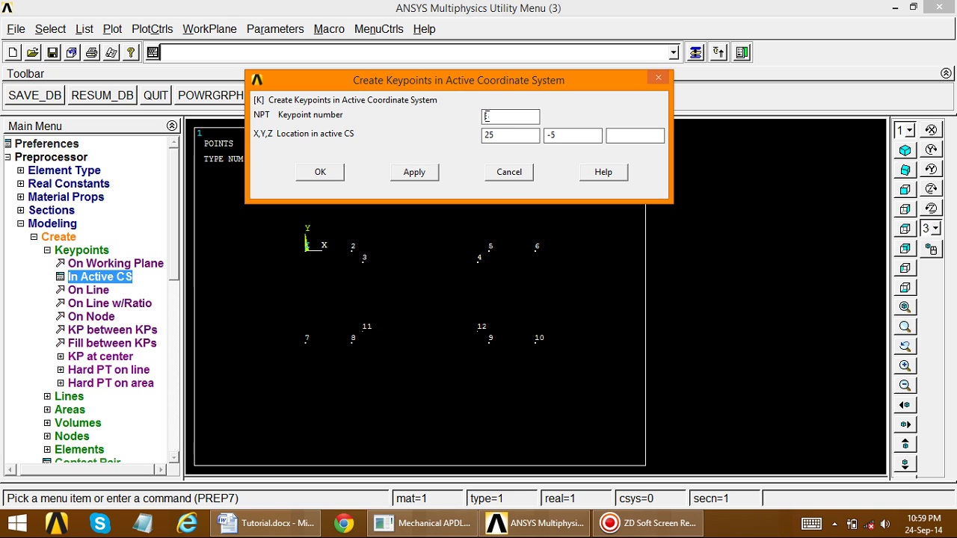
type("13")
double_click(478, 137)
left_click_drag(562, 135, 522, 135)
left_click(265, 523)
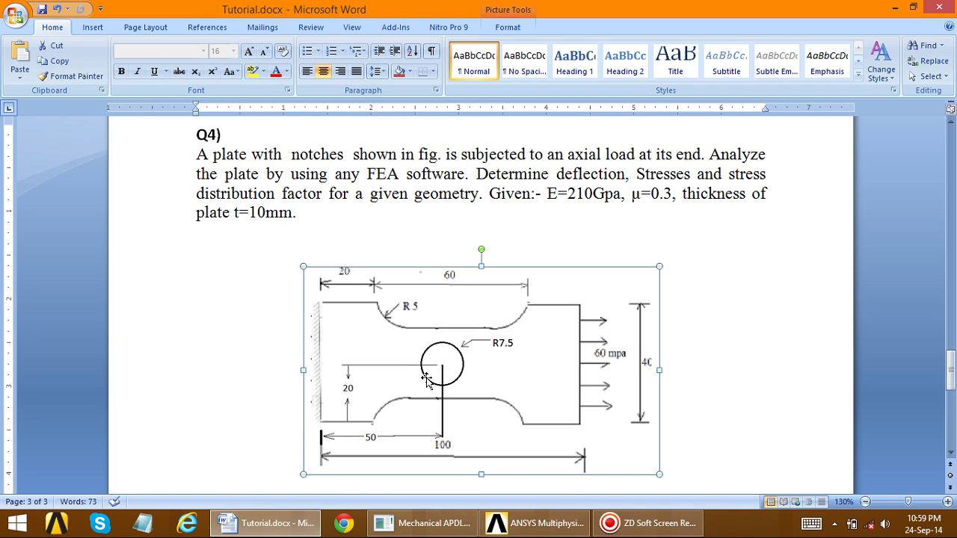
left_click(266, 530)
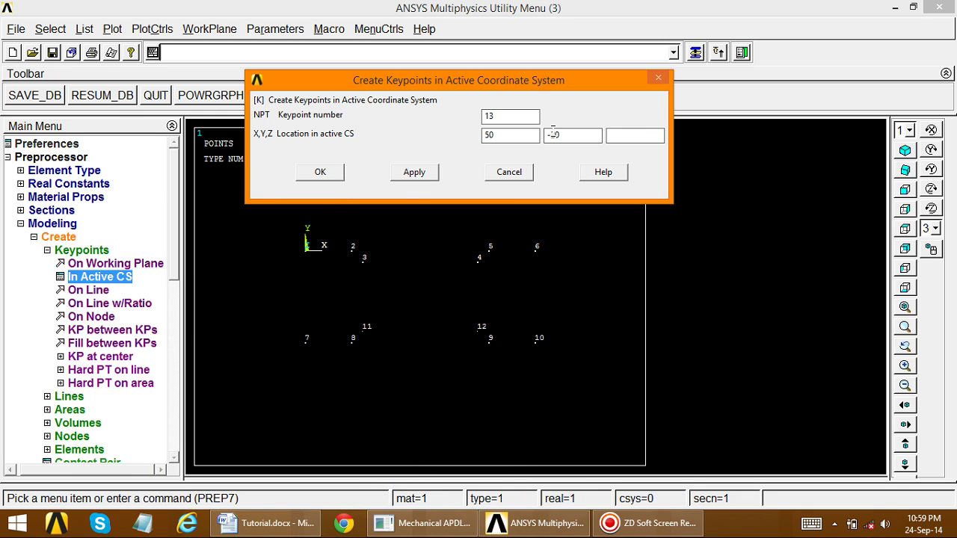
left_click(426, 181)
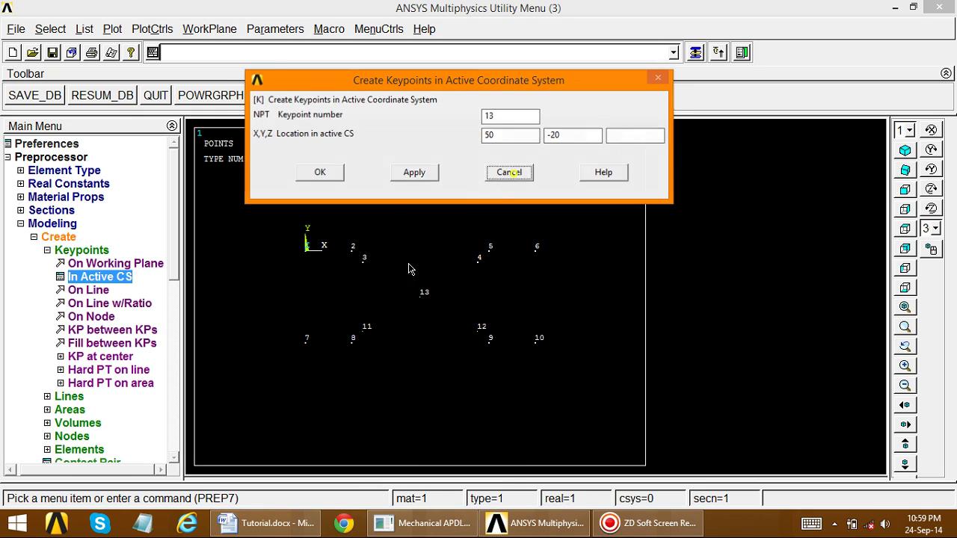
left_click(509, 172)
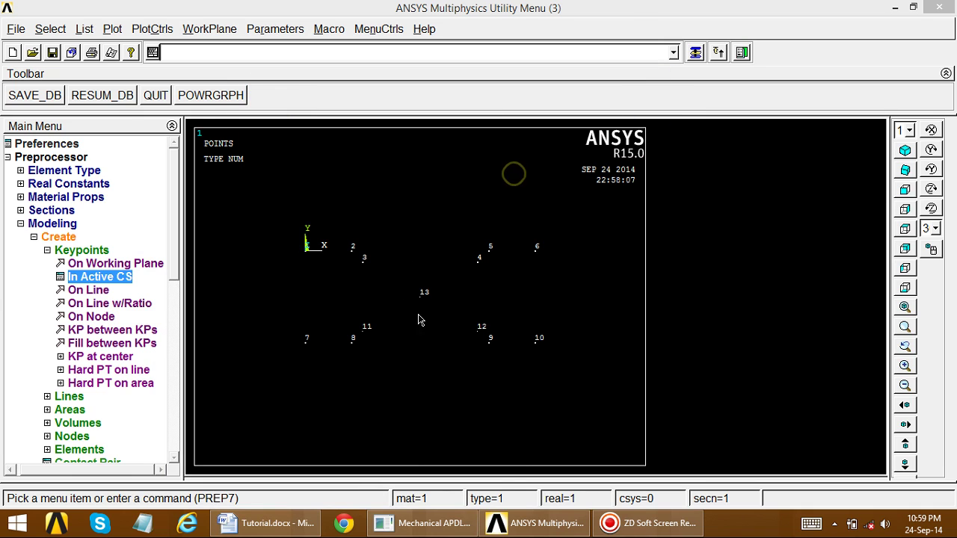
Step: Create a solid circular area of radius 7.5 centred at keypoint 13 for the plate's central hole
left_click(47, 250)
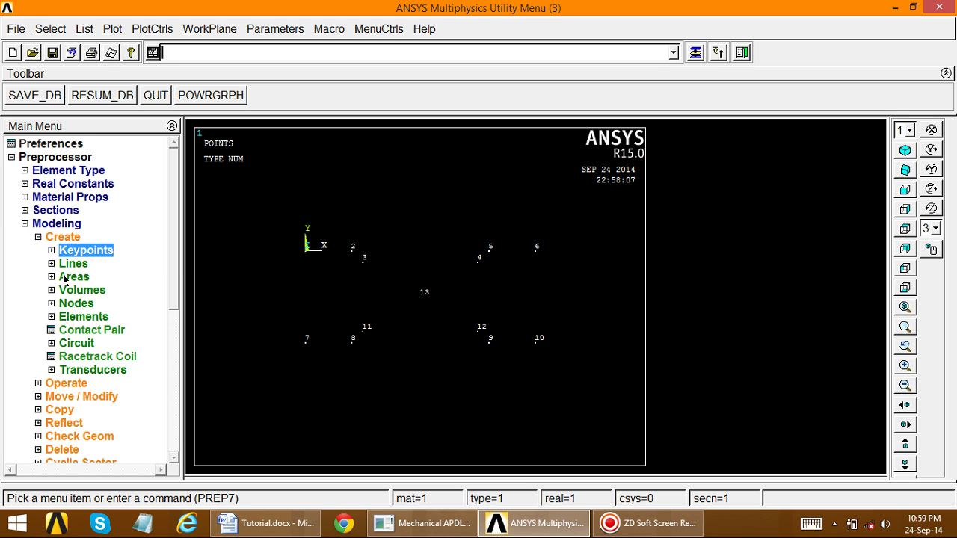
left_click(72, 277)
left_click(100, 330)
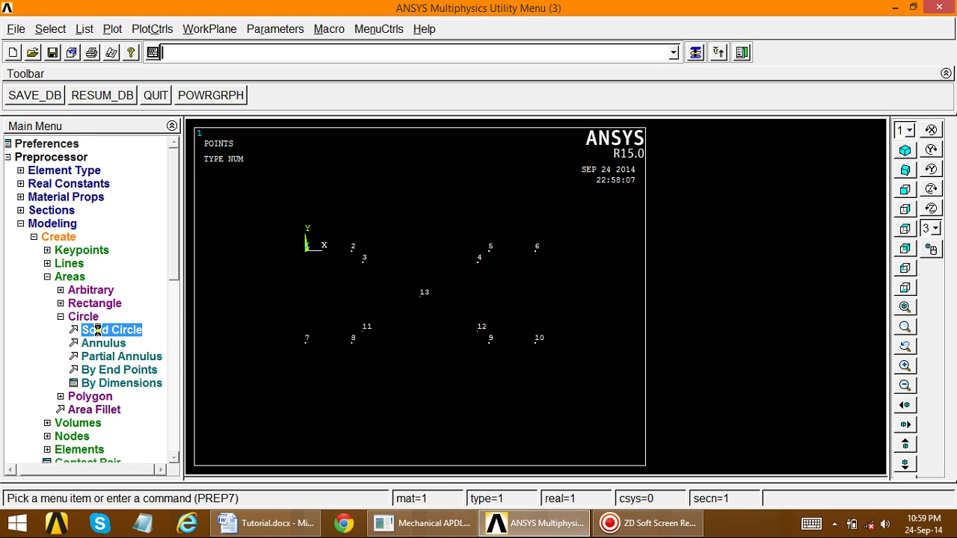
left_click(420, 296)
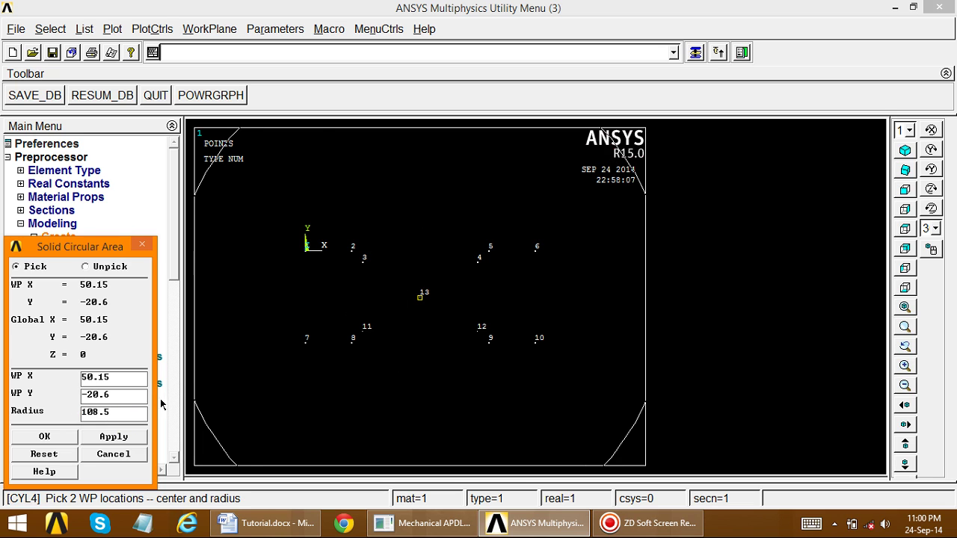
left_click_drag(109, 412, 78, 411)
type("7")
left_click(39, 442)
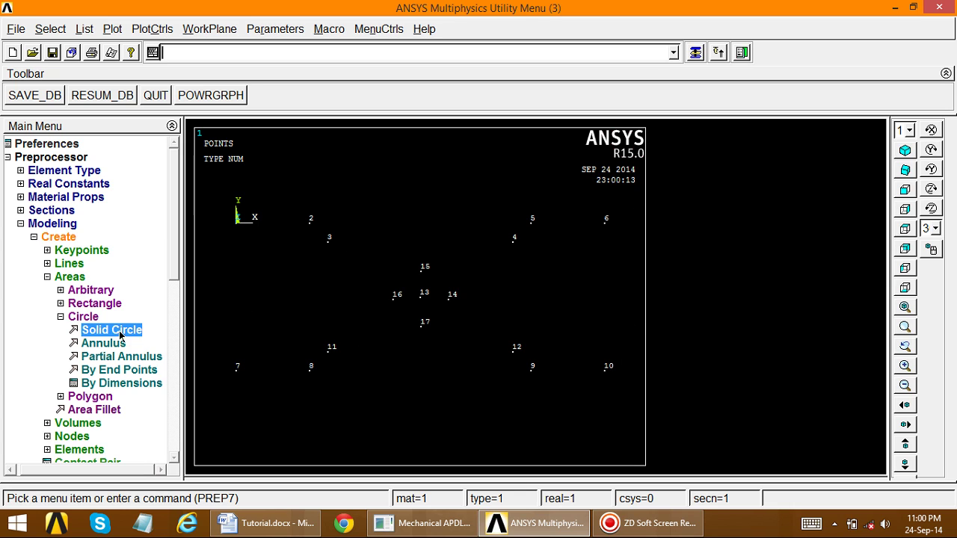
Step: Draw straight lines joining keypoints 1 to 2, 5 to 6, 6 to 10 and 10 to 9 along the plate's outline
left_click(61, 264)
left_click(78, 278)
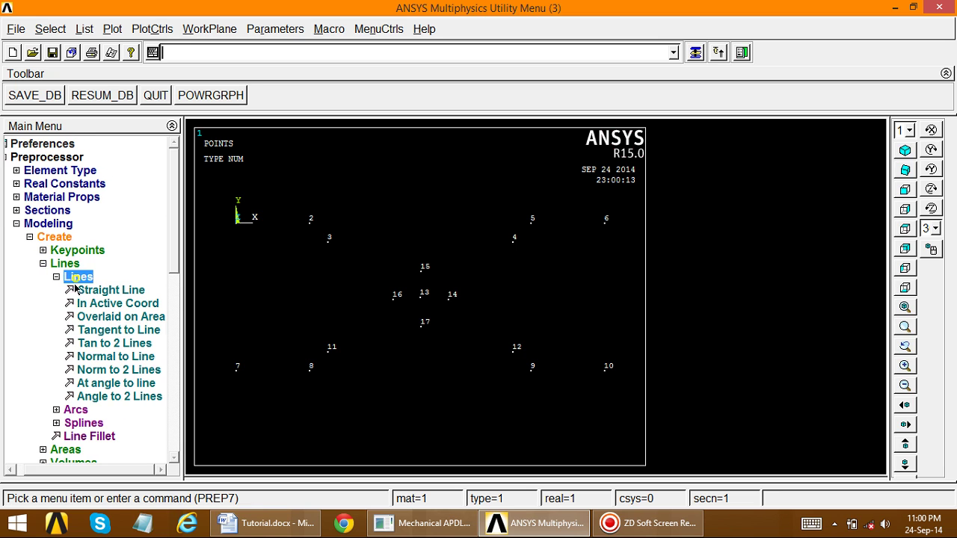
left_click(105, 290)
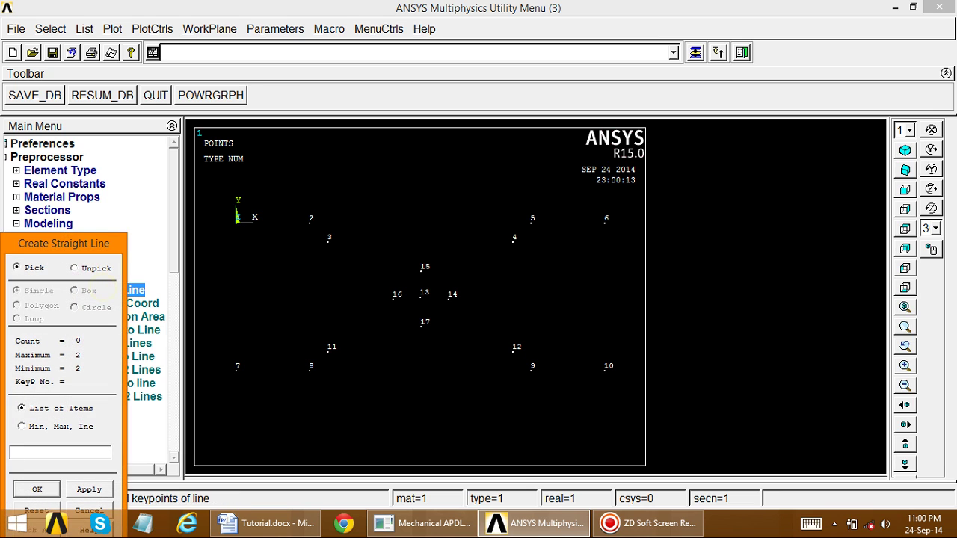
left_click(309, 225)
left_click(606, 222)
left_click(605, 221)
left_click(607, 368)
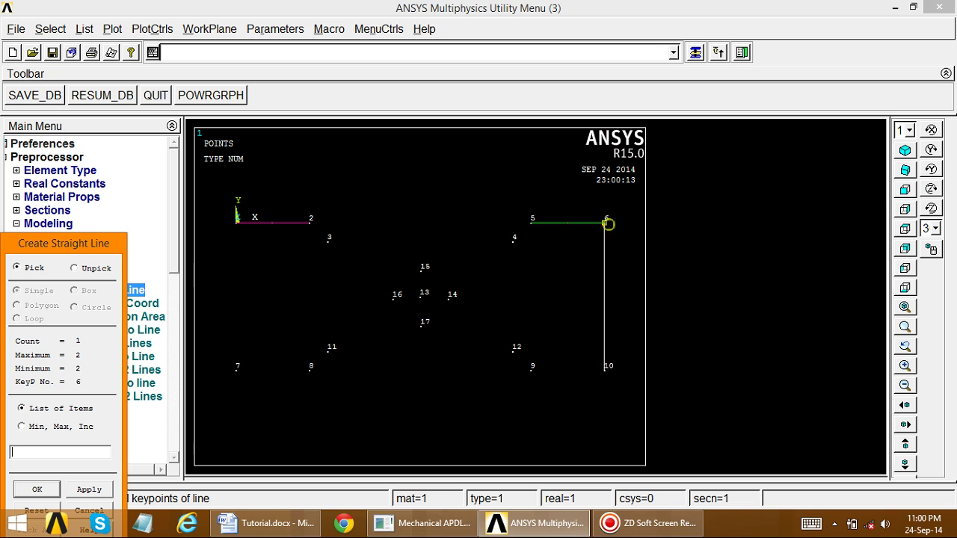
left_click(530, 377)
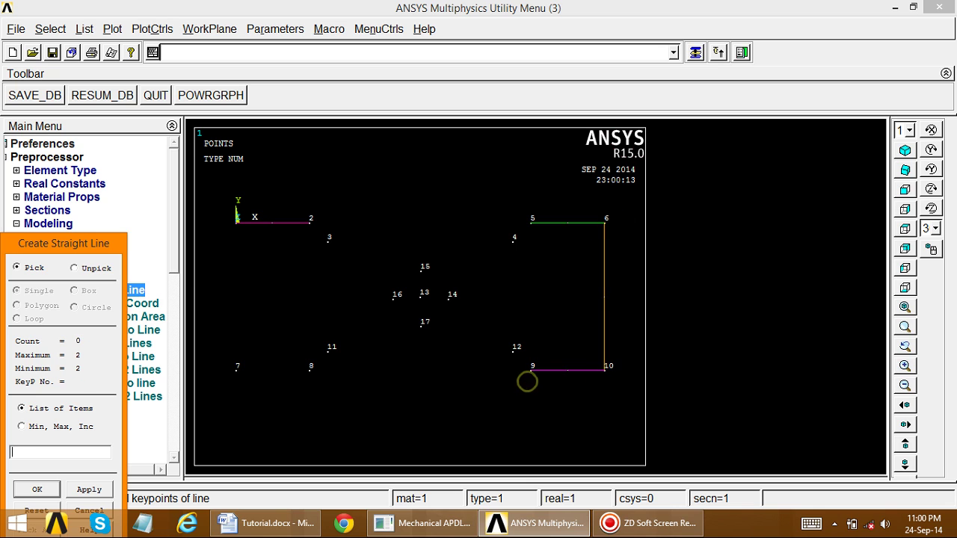
Step: Draw straight lines from keypoint 8 to 7 and from 7 to 1 to close the plate's fixed end
left_click(310, 376)
left_click(250, 378)
left_click(221, 381)
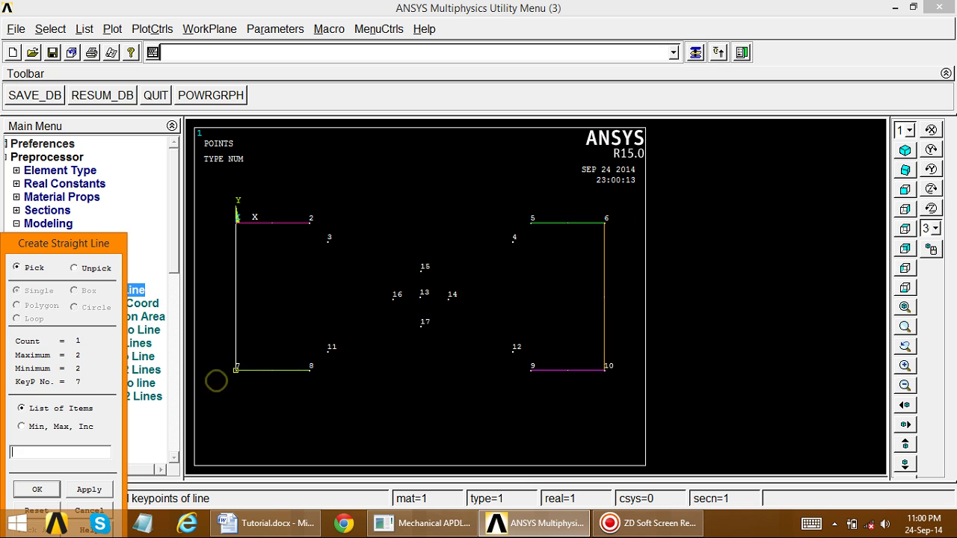
left_click(226, 245)
Step: Draw the straight notch edges between keypoints 3 and 4 and between keypoints 12 and 11
left_click(331, 241)
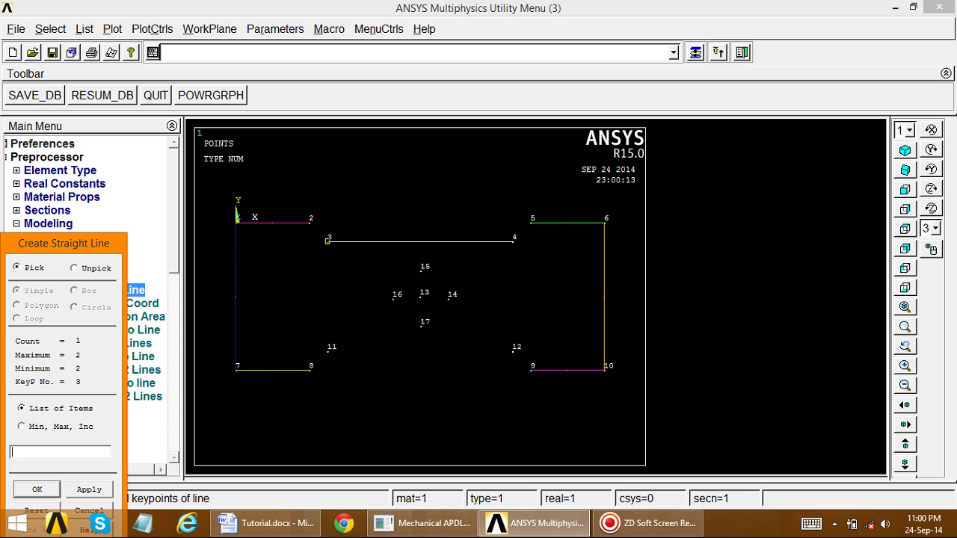
left_click(500, 251)
left_click(513, 352)
left_click(342, 364)
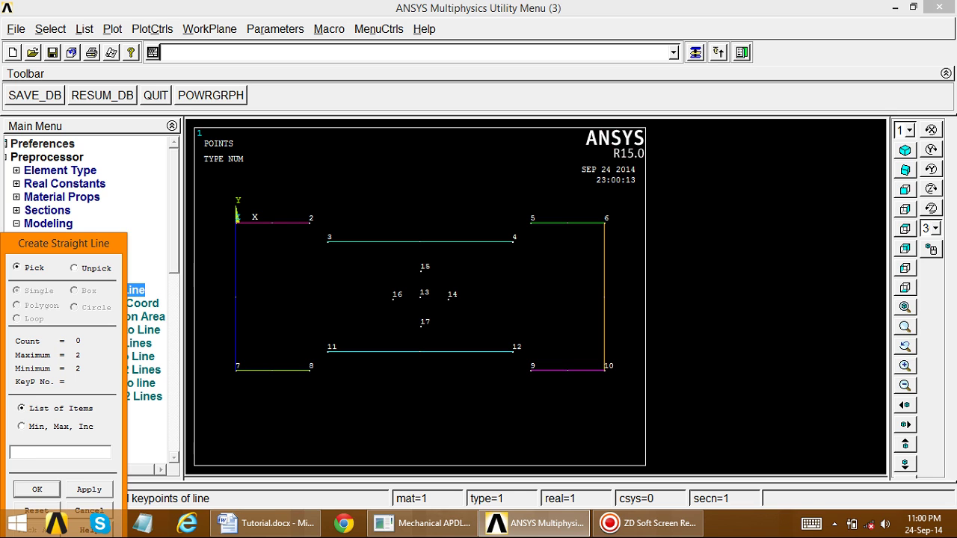
left_click(56, 493)
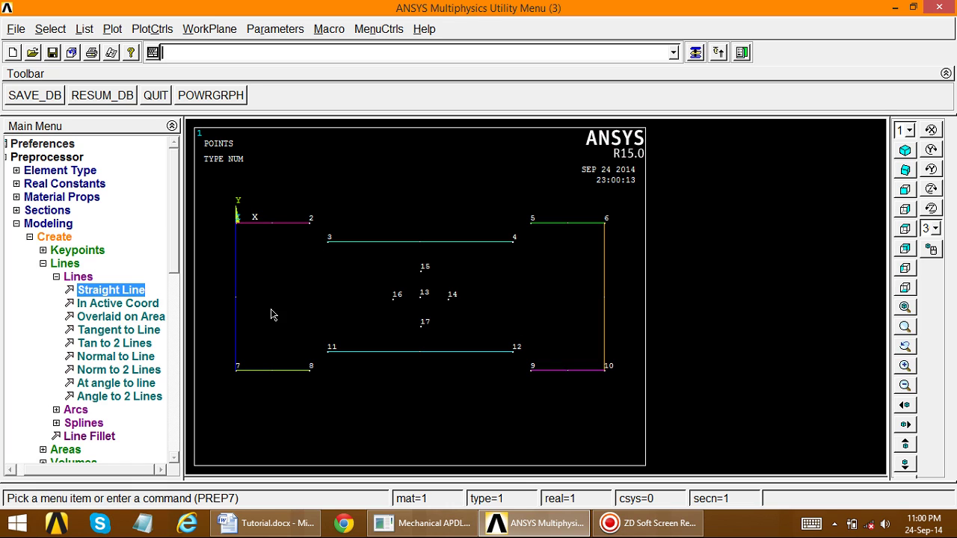
Step: Create an arc of radius 5 between keypoints 2 and 3 with keypoint 5 on the center-of-curvature side, checking the plate drawing
left_click(60, 264)
left_click(60, 264)
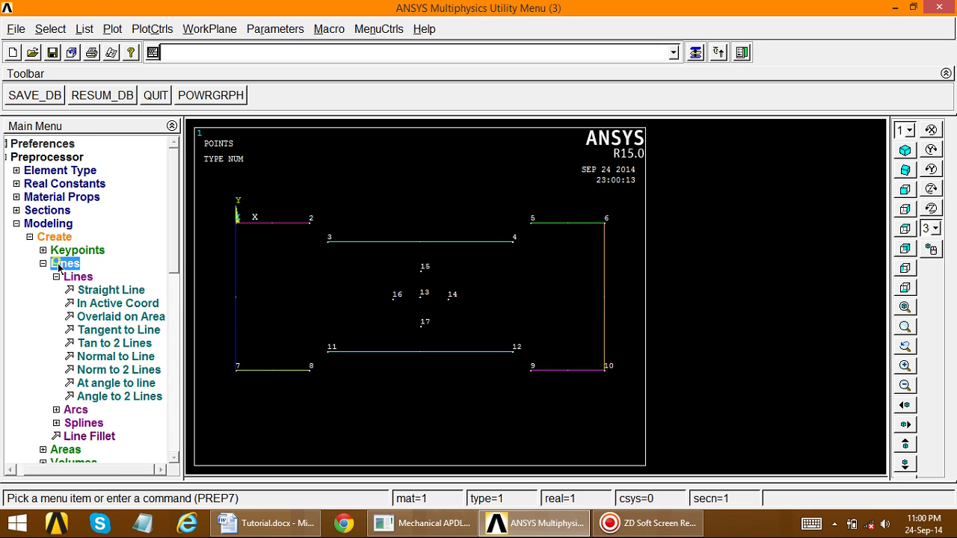
left_click(72, 278)
left_click(75, 290)
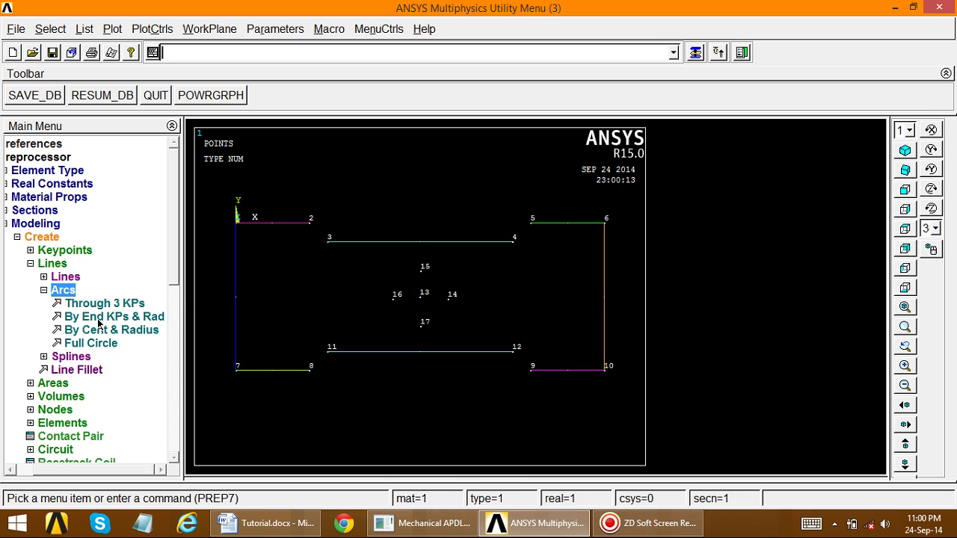
left_click(98, 317)
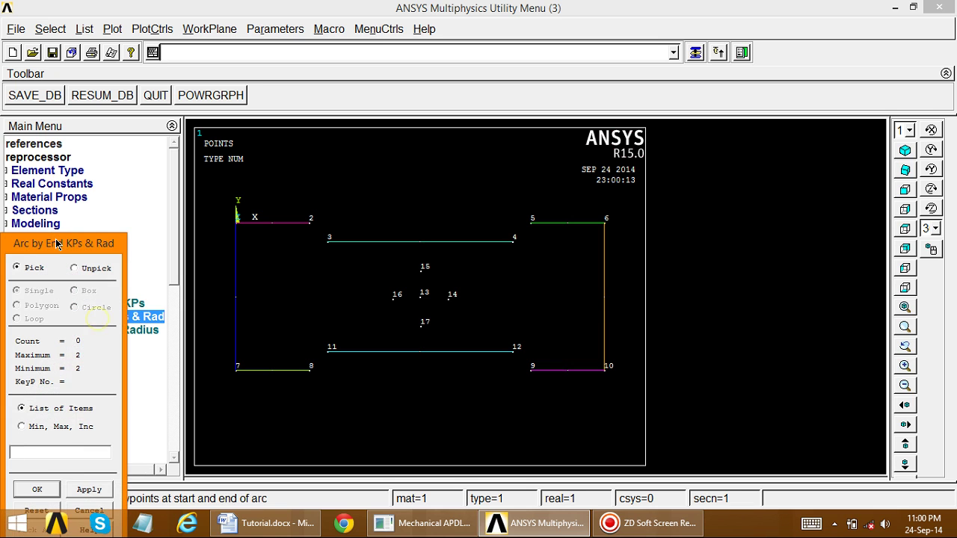
left_click_drag(59, 250, 108, 193)
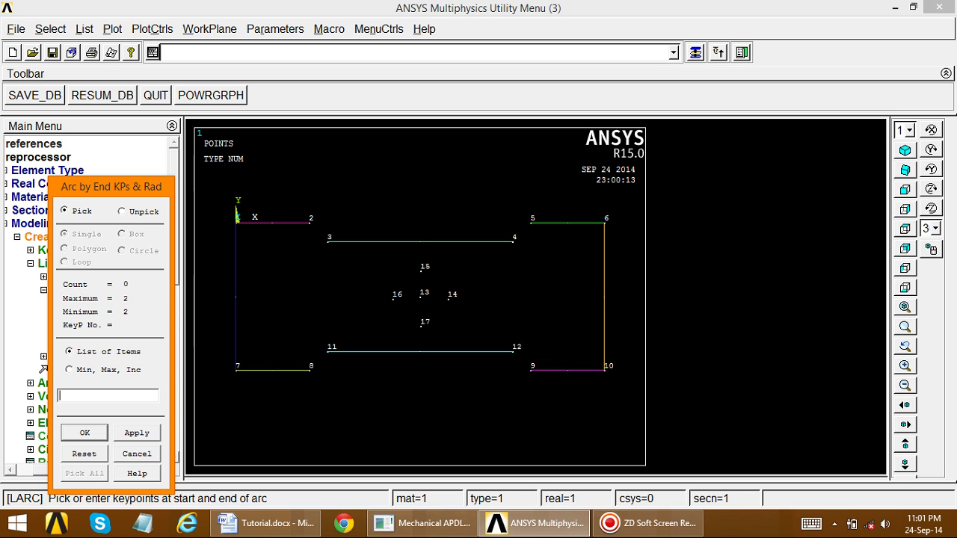
left_click(311, 222)
left_click(328, 241)
left_click(137, 433)
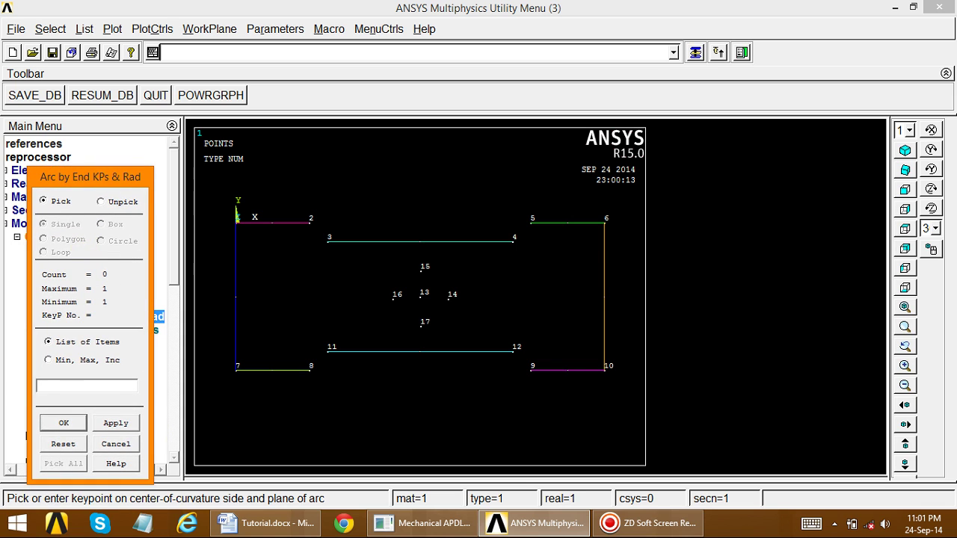
left_click(266, 522)
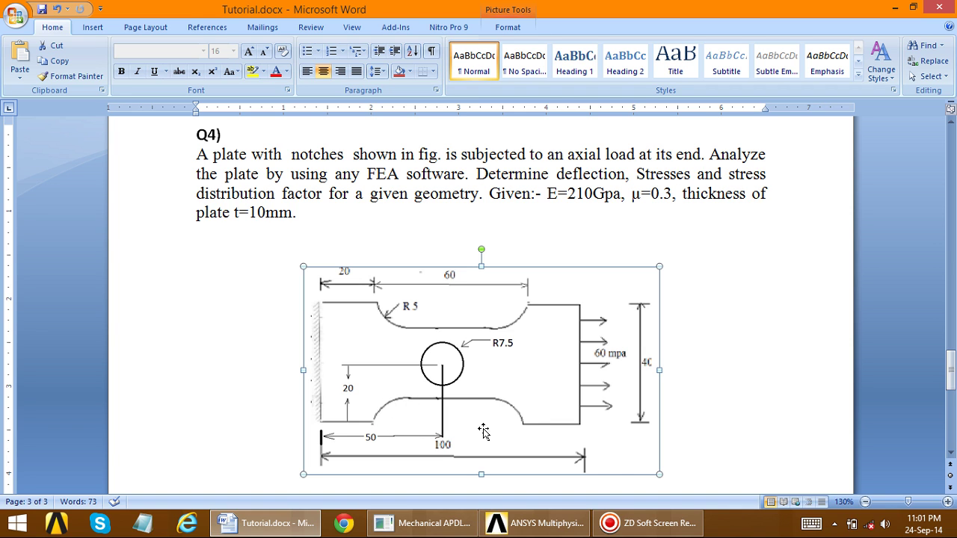
left_click(275, 531)
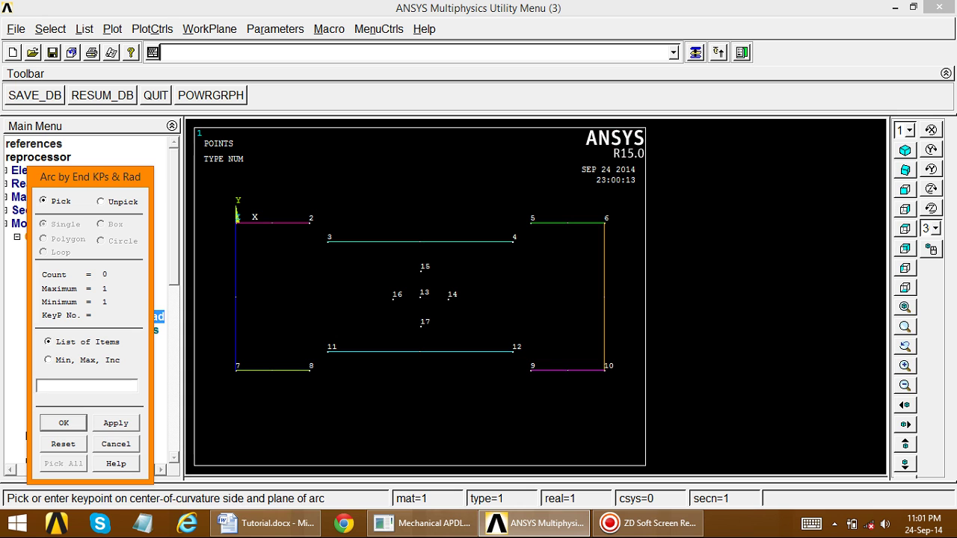
left_click(530, 222)
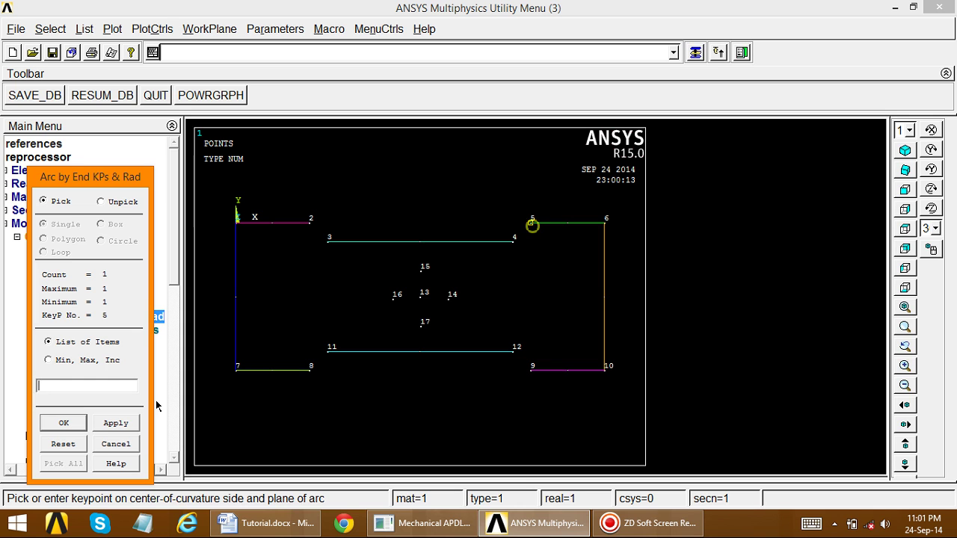
left_click(107, 424)
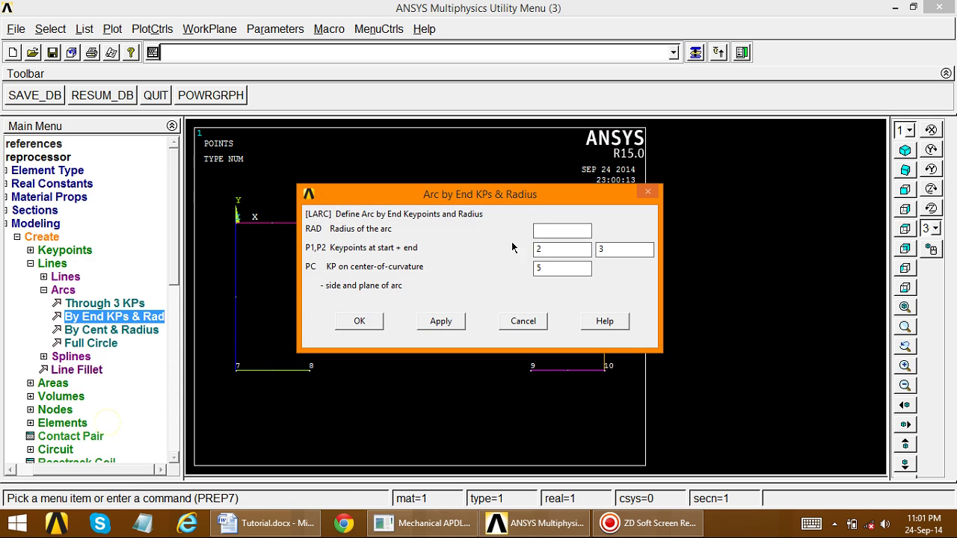
left_click(548, 228)
left_click(361, 321)
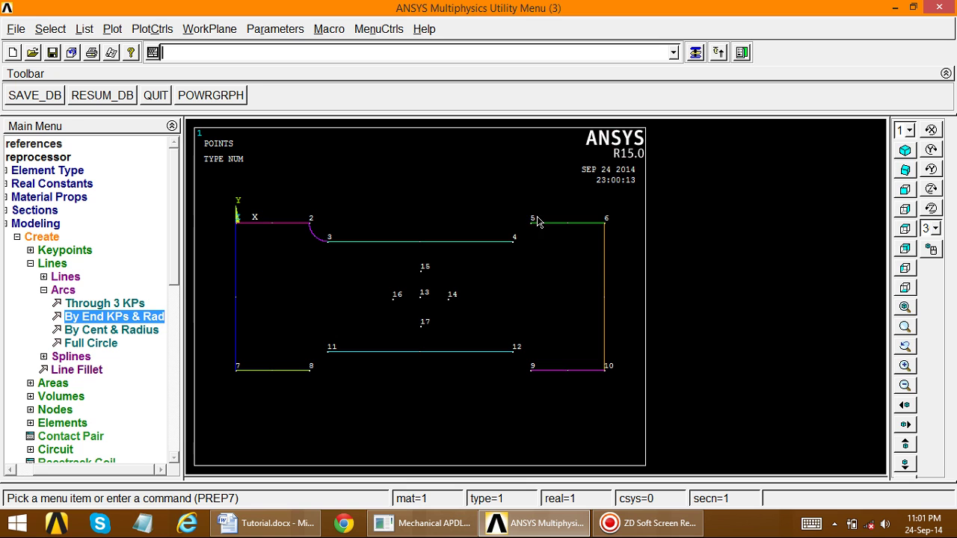
Step: Create an arc of radius 5 between keypoints 5 and 4 with keypoint 3 on the center-of-curvature side
left_click(135, 317)
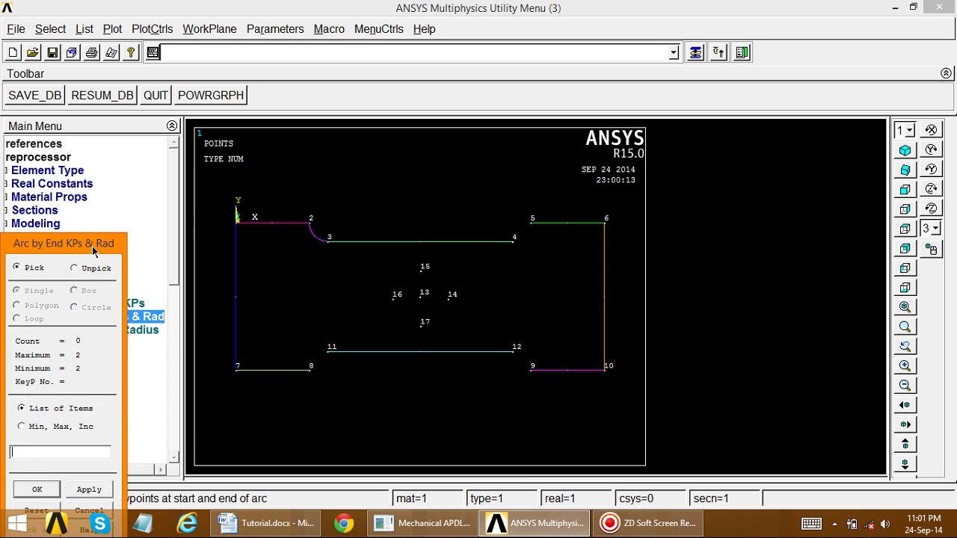
left_click_drag(94, 252, 136, 172)
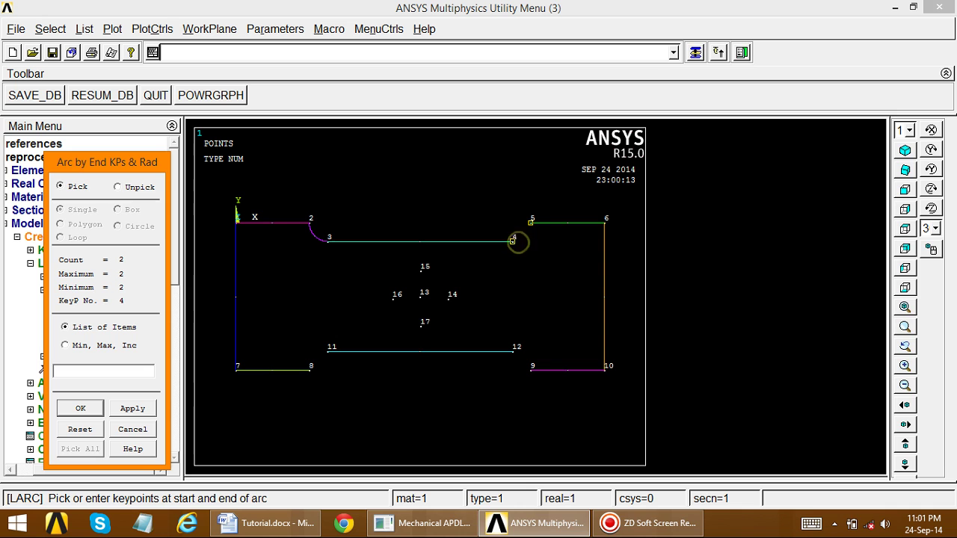
left_click(513, 241)
left_click(134, 412)
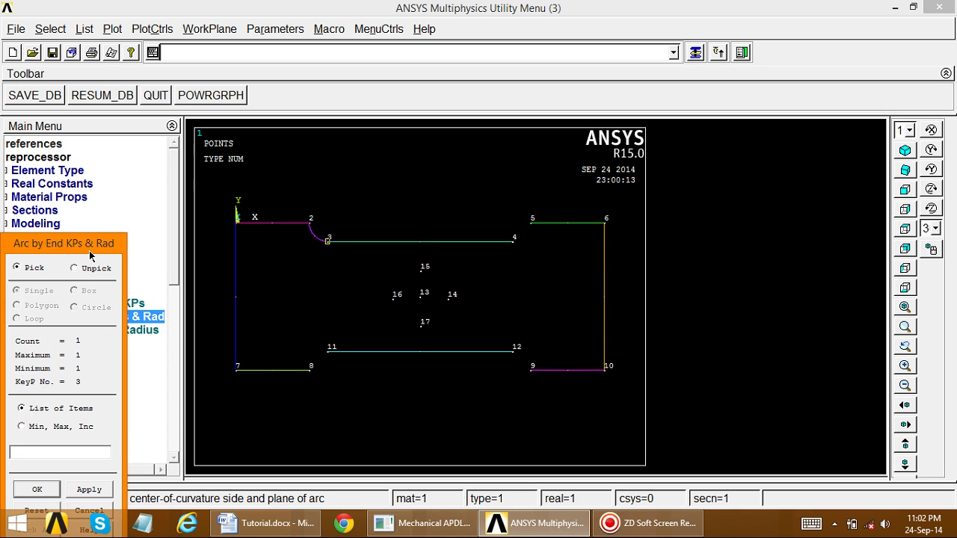
left_click_drag(97, 244, 141, 150)
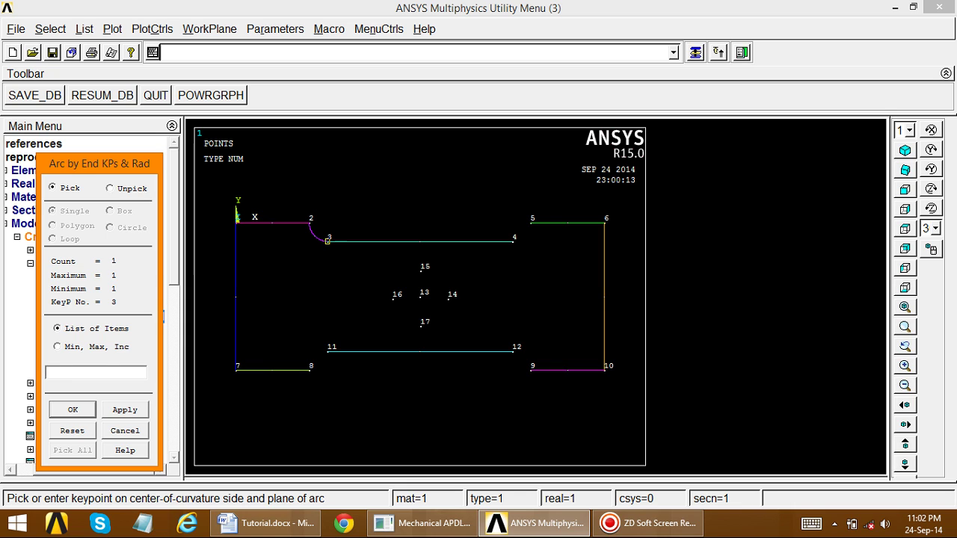
left_click(121, 411)
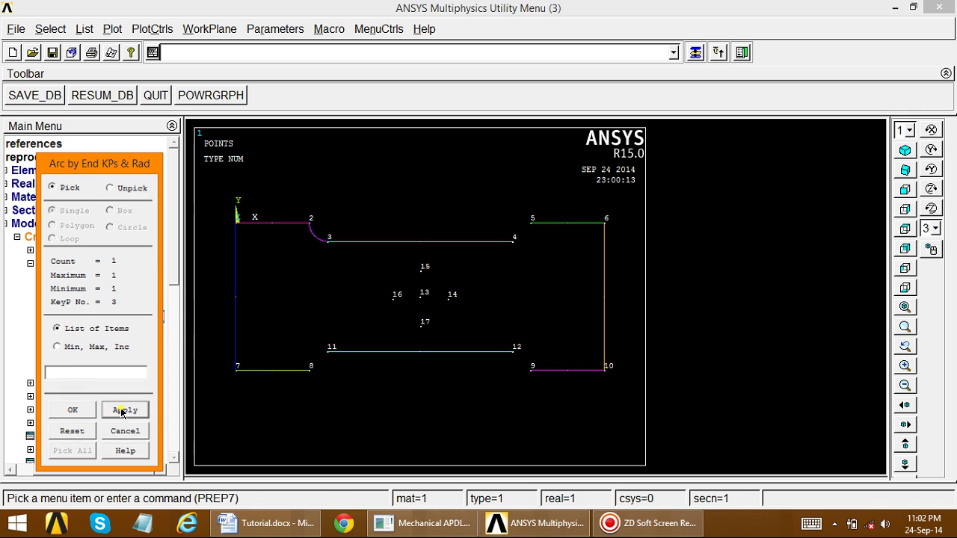
double_click(550, 232)
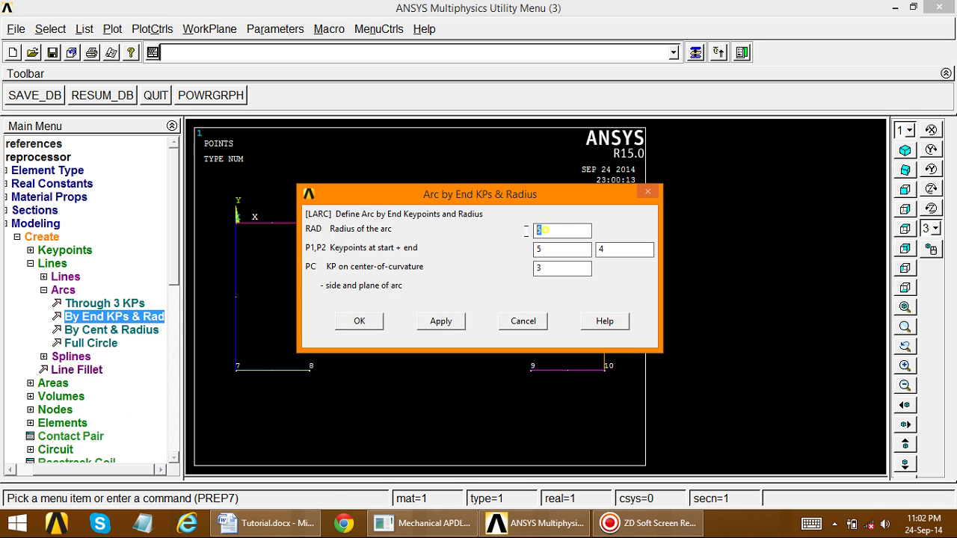
left_click(365, 323)
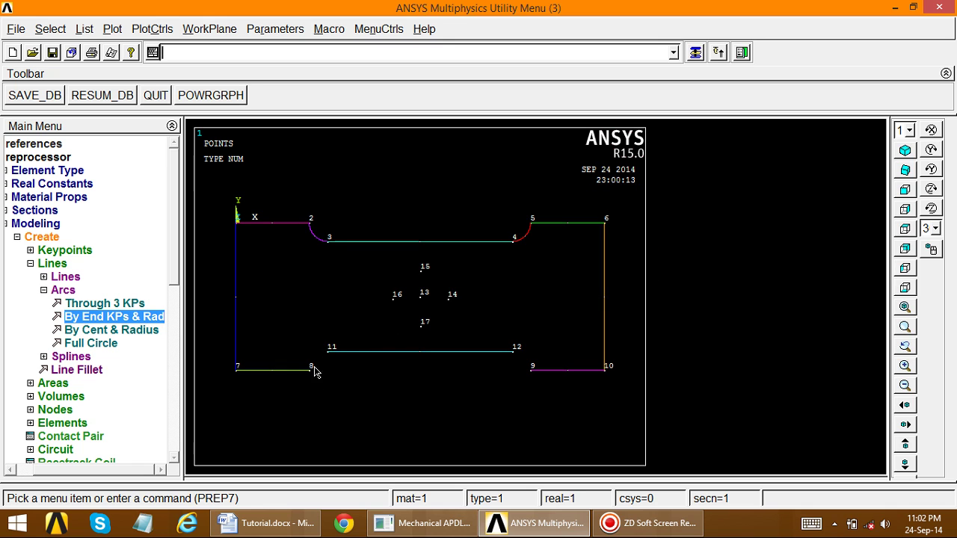
Step: Create an arc of radius 5 between keypoints 8 and 11 with keypoint 9 on the center-of-curvature side
left_click(150, 318)
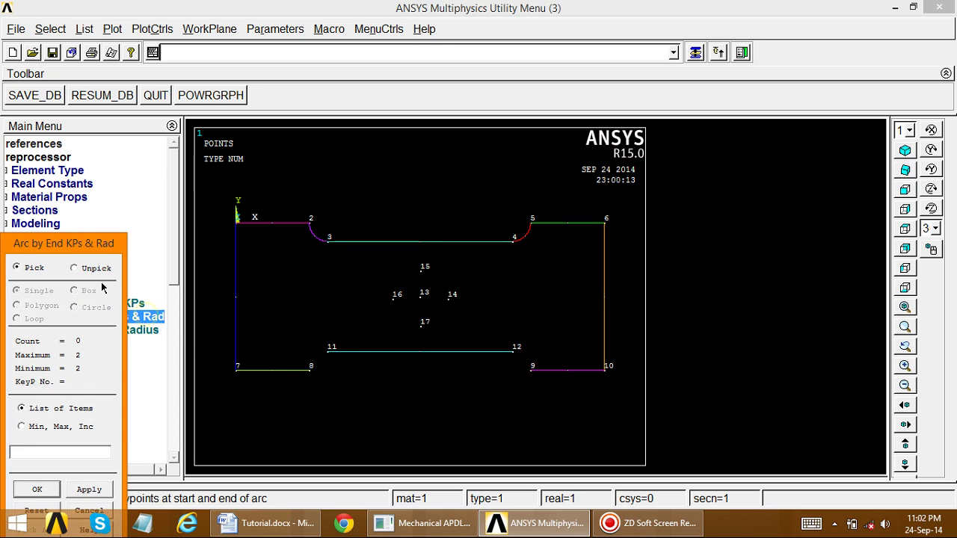
left_click_drag(101, 243, 133, 184)
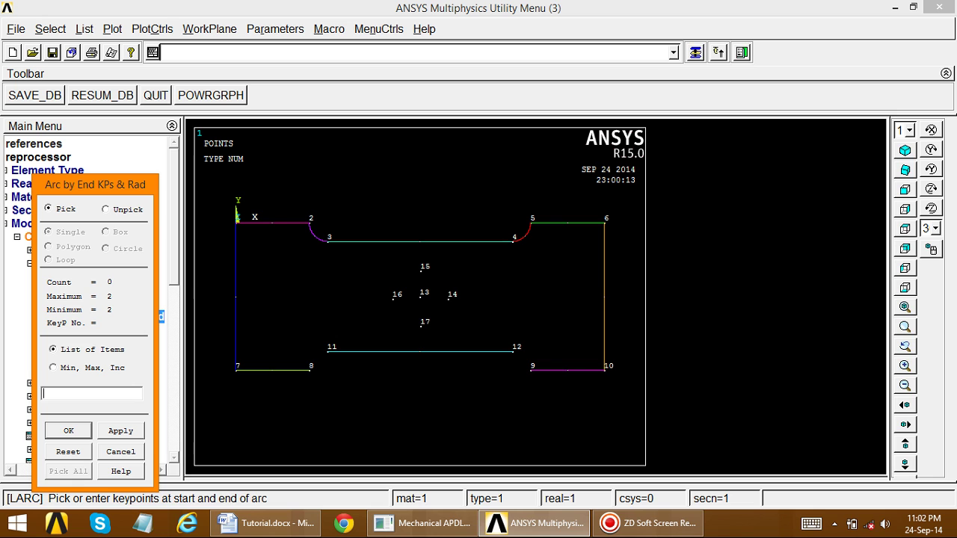
left_click(310, 369)
left_click(329, 349)
left_click(121, 431)
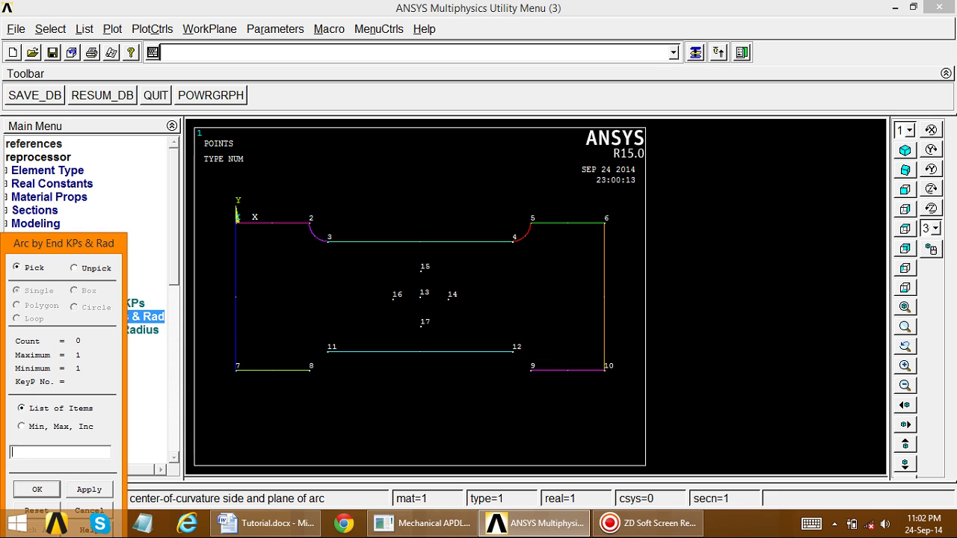
left_click(531, 368)
left_click(90, 488)
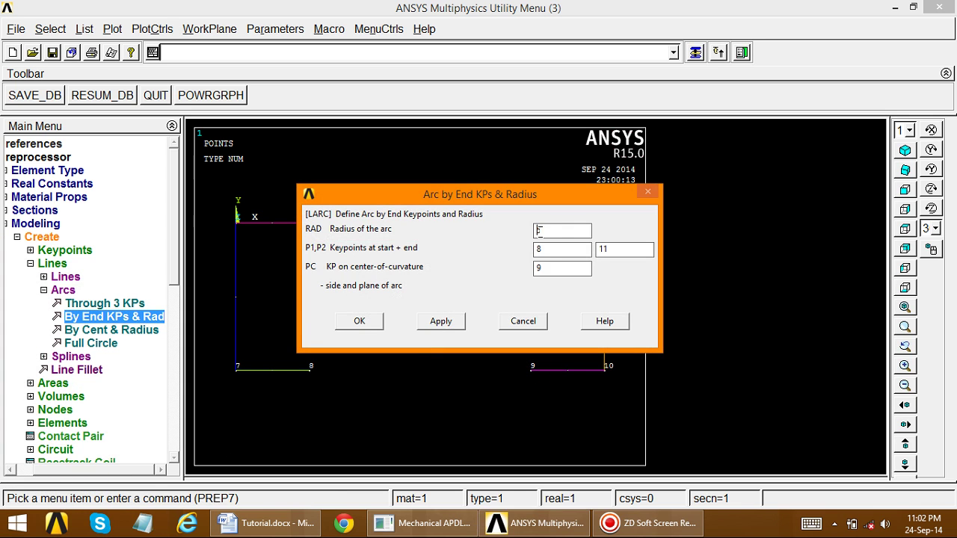
left_click(433, 322)
Step: Create an arc of radius 5 between keypoints 12 and 9 with keypoint 8 on the center-of-curvature side
left_click(513, 350)
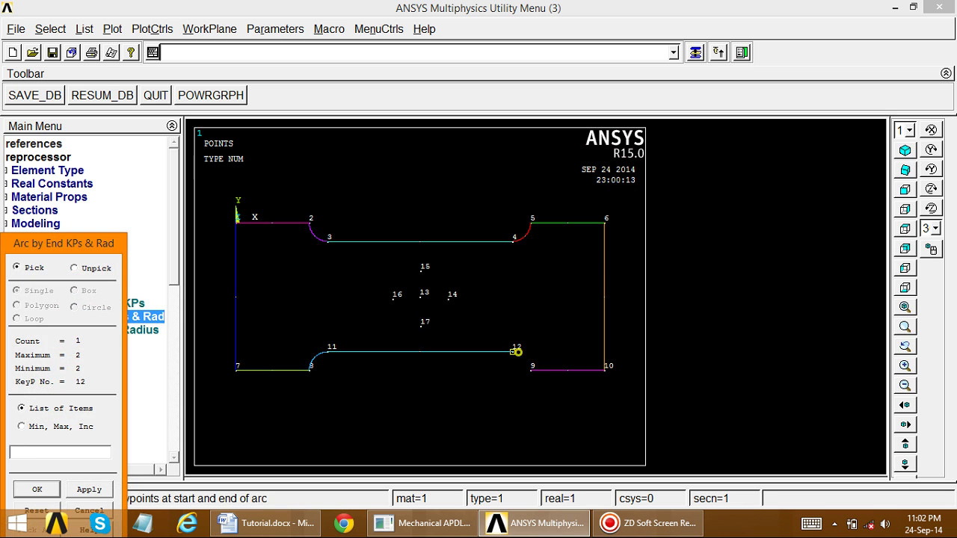
left_click(530, 369)
left_click(104, 493)
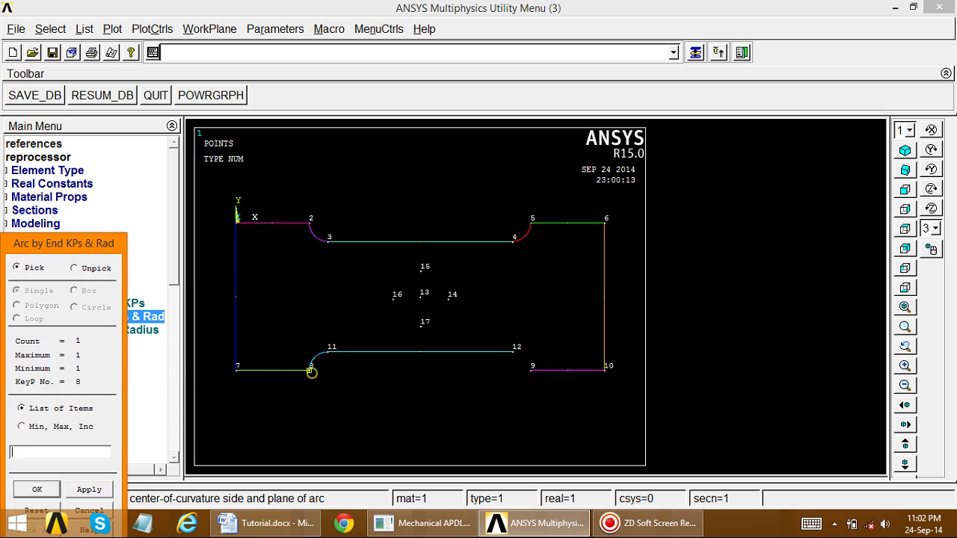
left_click(87, 489)
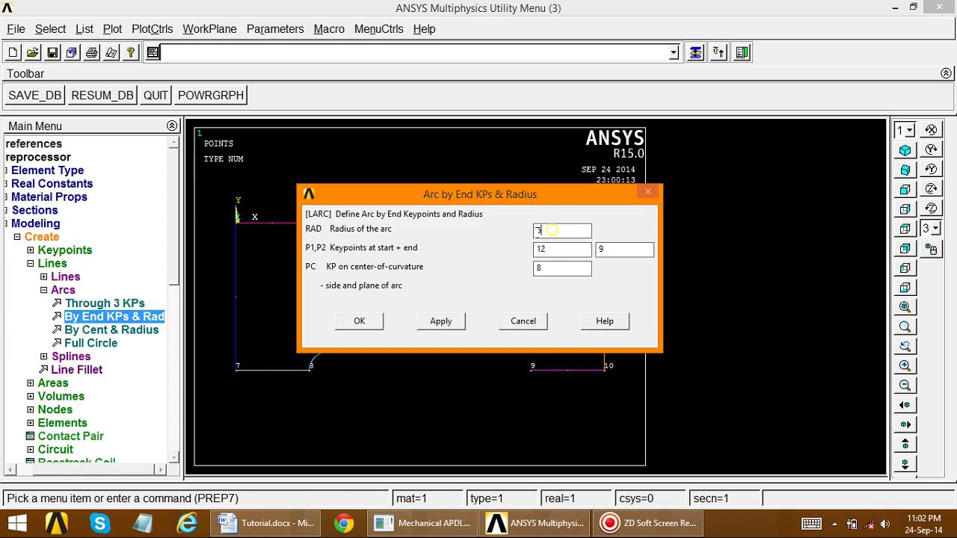
left_click(359, 321)
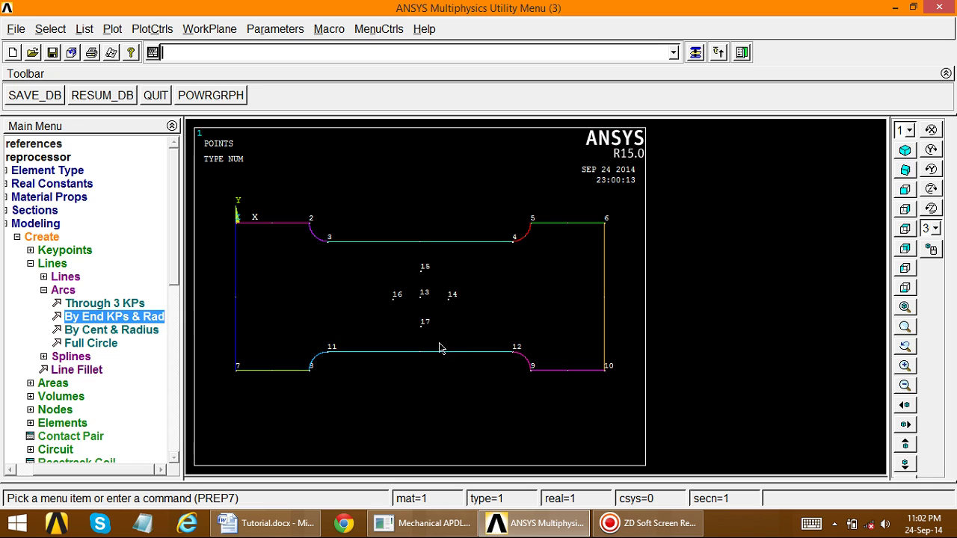
Step: Create an arbitrary area by lines from the twelve straight edges and notch arcs forming the plate's outer contour
left_click(47, 265)
left_click(50, 279)
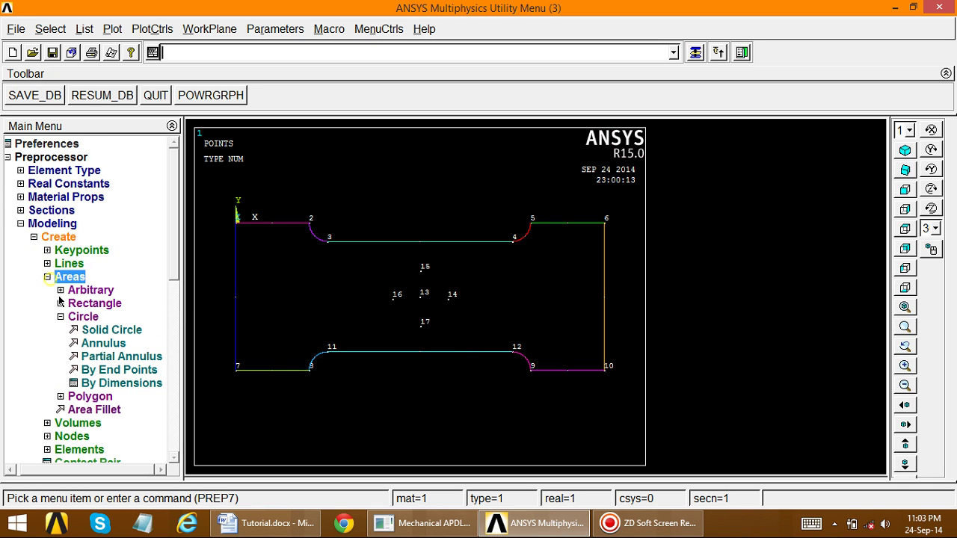
left_click(64, 290)
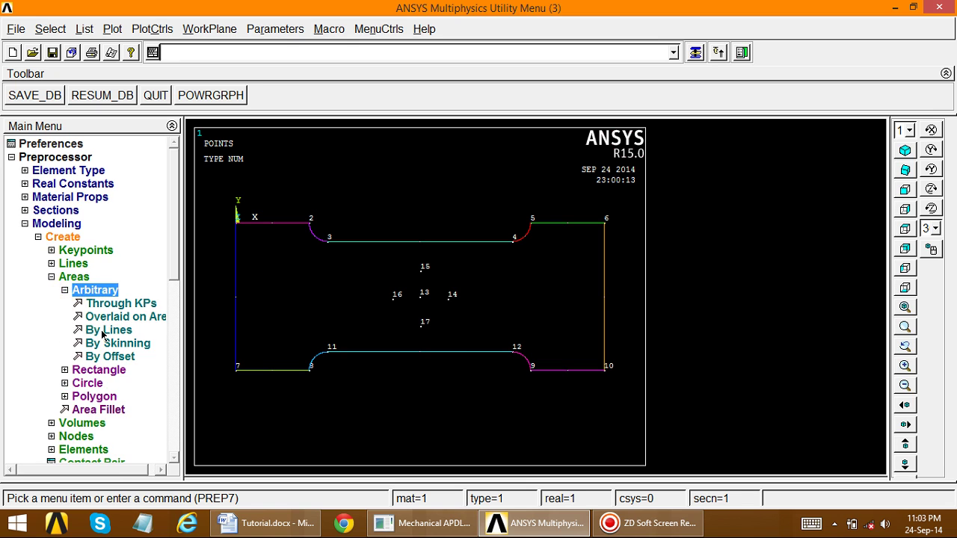
left_click(104, 331)
left_click(258, 225)
left_click(306, 237)
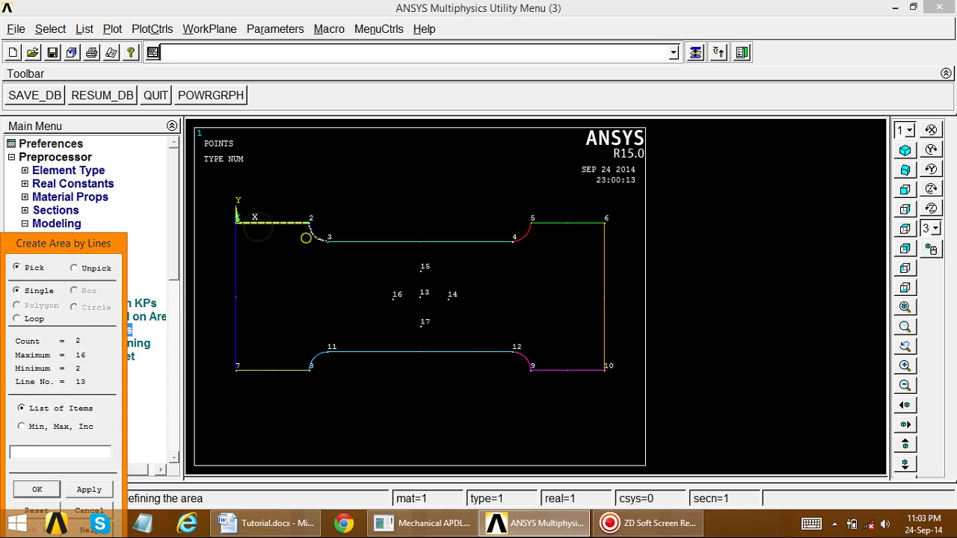
left_click(362, 254)
left_click(540, 223)
left_click(531, 232)
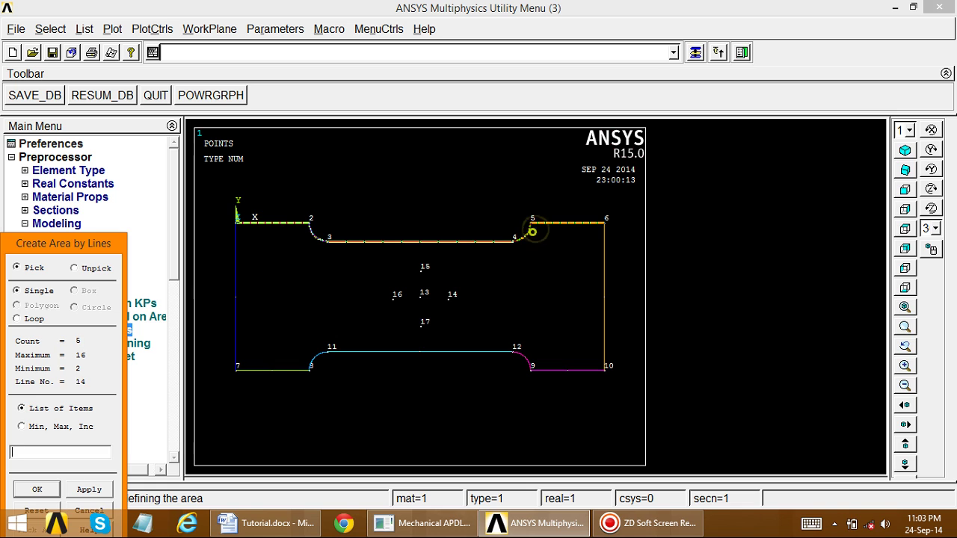
left_click(573, 269)
left_click(561, 371)
left_click(523, 367)
left_click(465, 367)
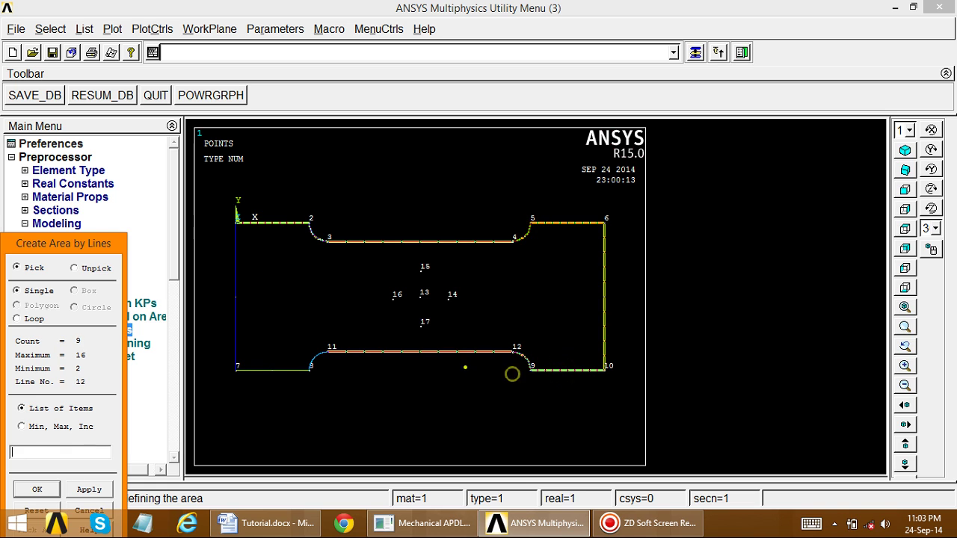
left_click(314, 366)
left_click(273, 369)
left_click(237, 346)
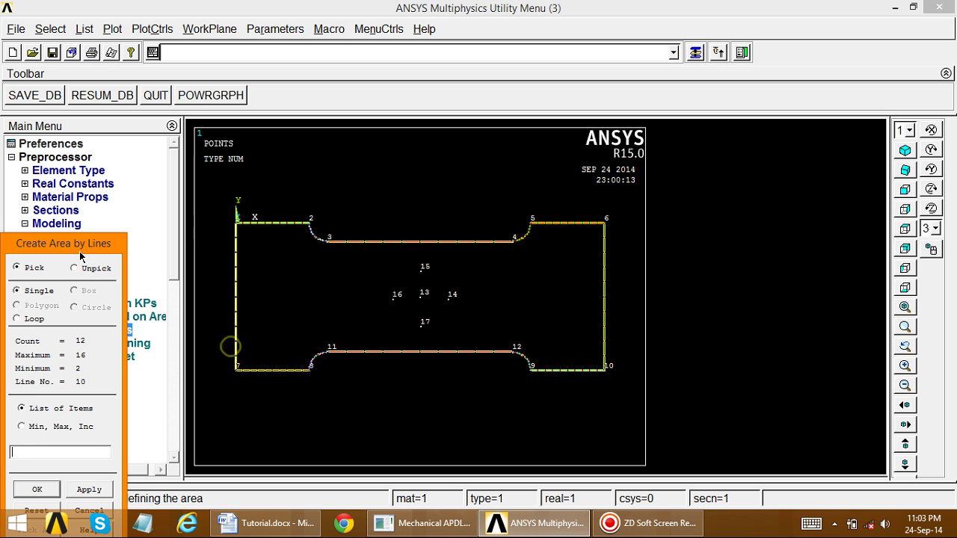
left_click_drag(80, 253, 131, 173)
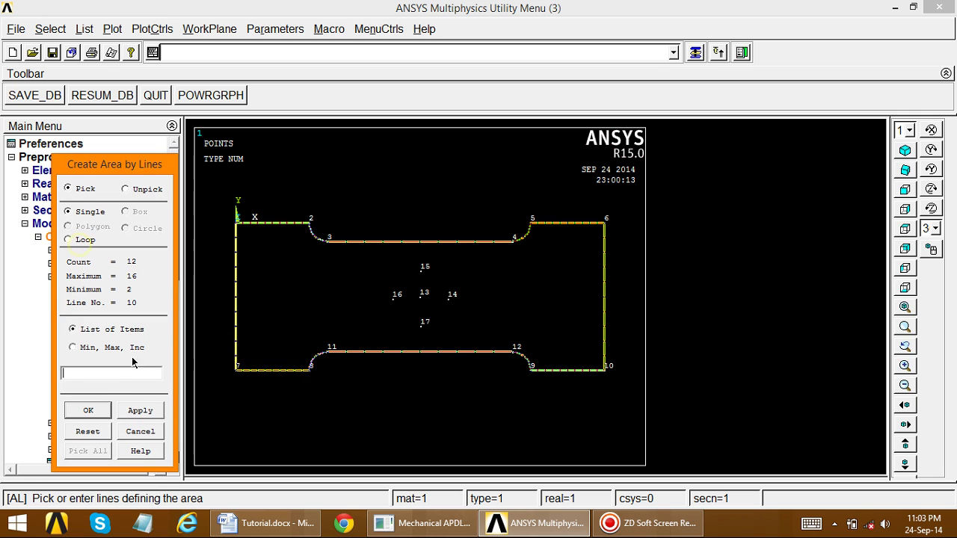
left_click(97, 411)
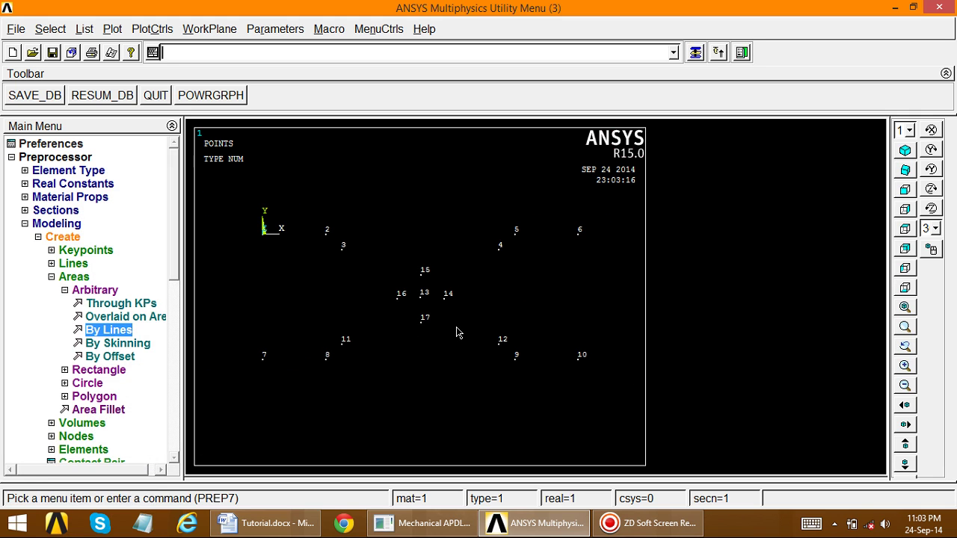
Step: Plot all model entities together with Multi-Plots and compare the plate with the drawing in the Word document Tutorial.docx
left_click(114, 30)
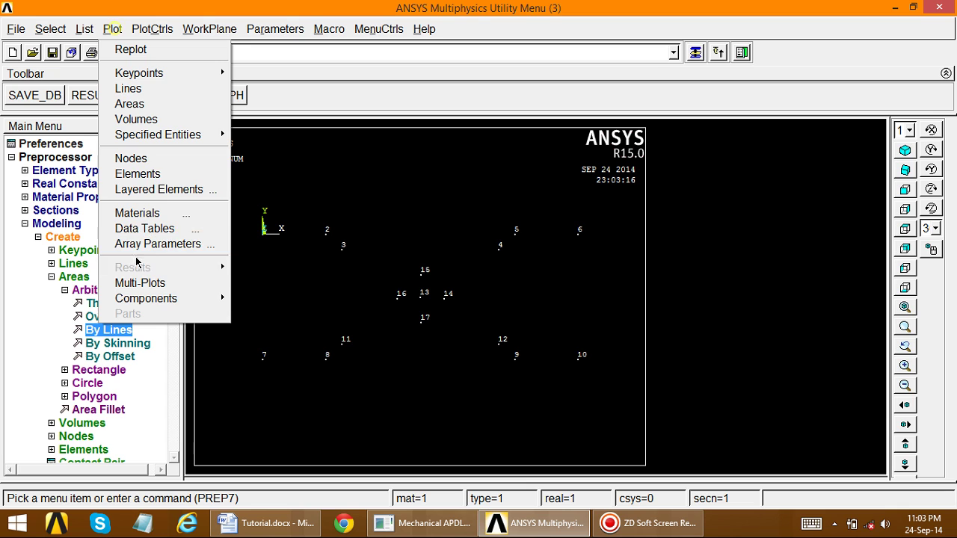
left_click(147, 281)
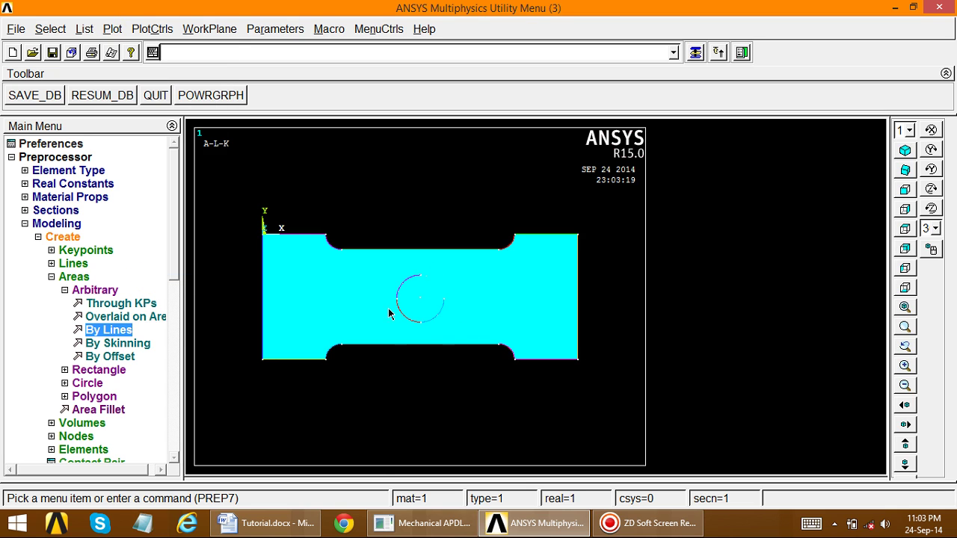
left_click(311, 527)
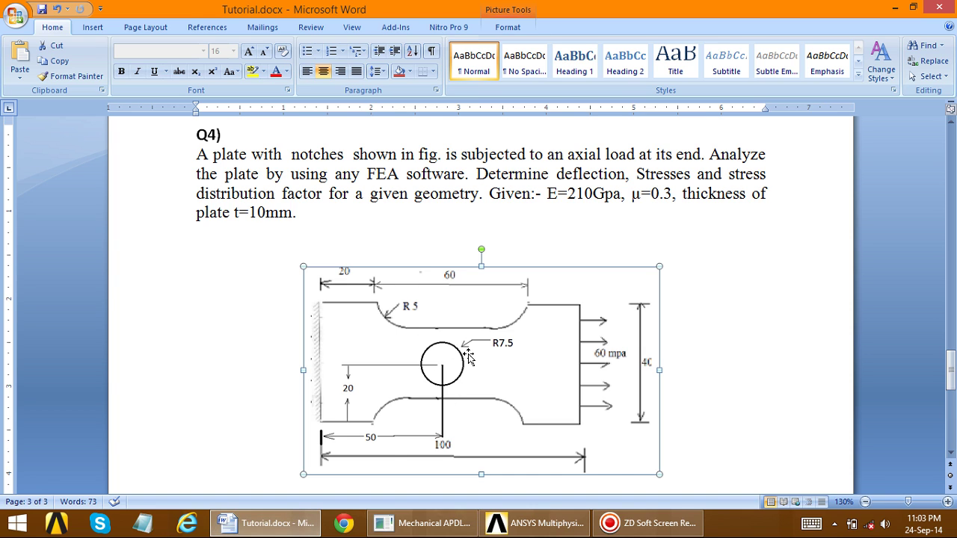
left_click(302, 534)
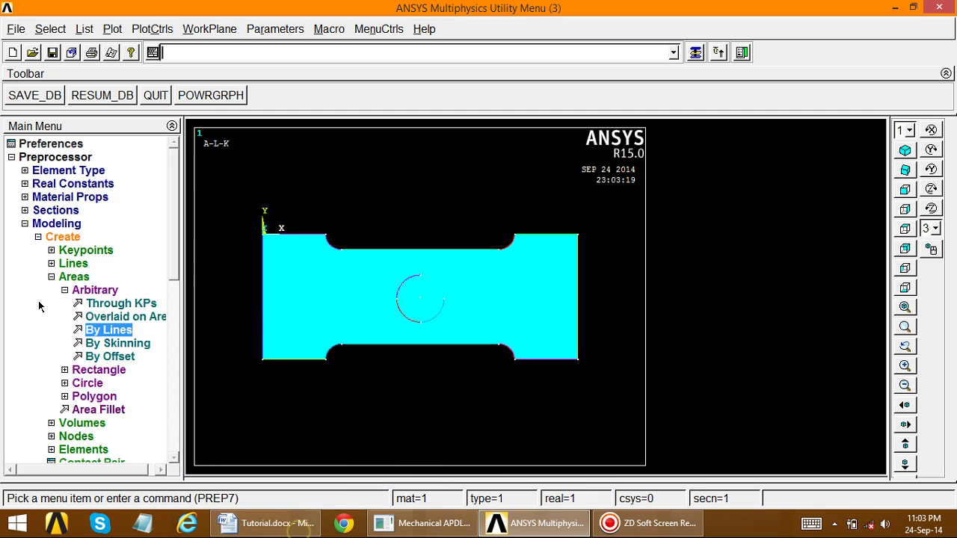
Step: Subtract the central circle area from the notched plate area with a Boolean operation to cut the hole
left_click(45, 236)
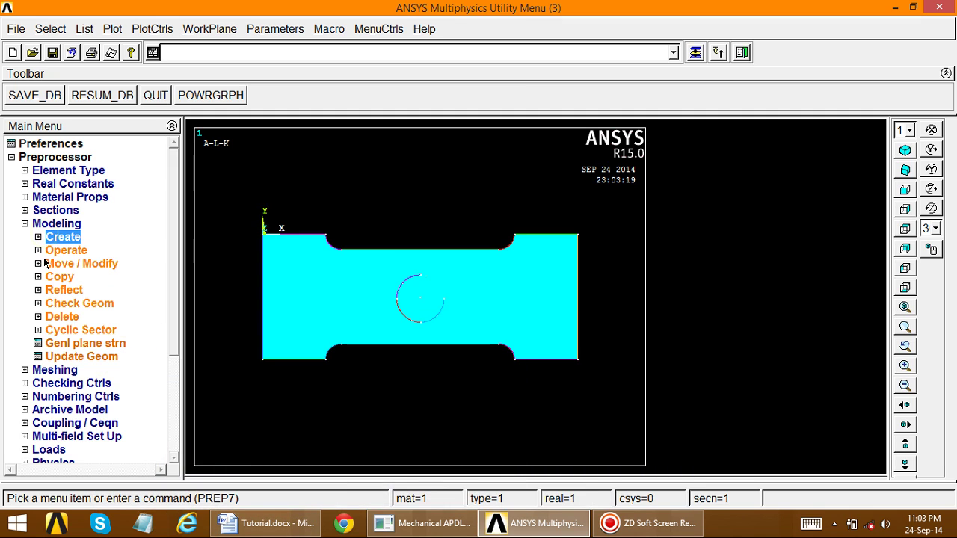
left_click(43, 250)
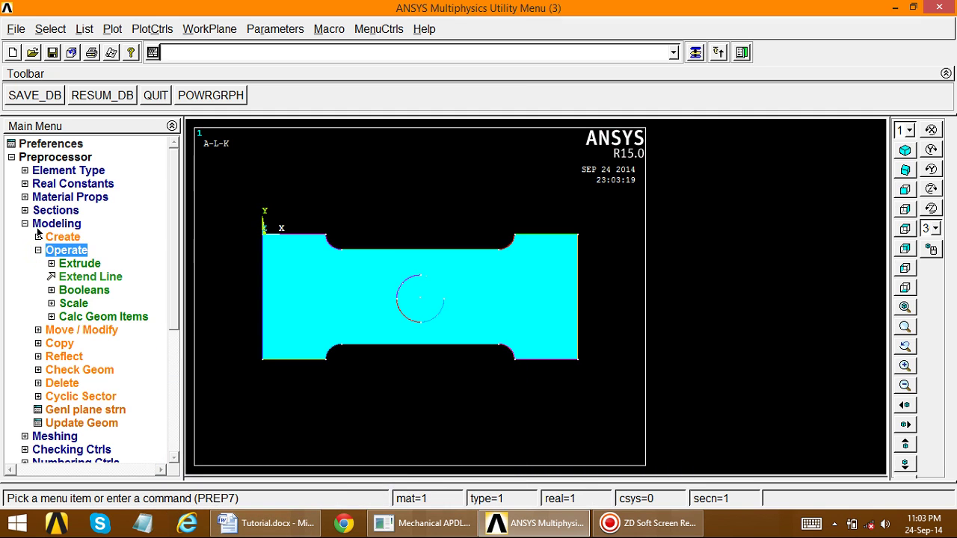
left_click(61, 290)
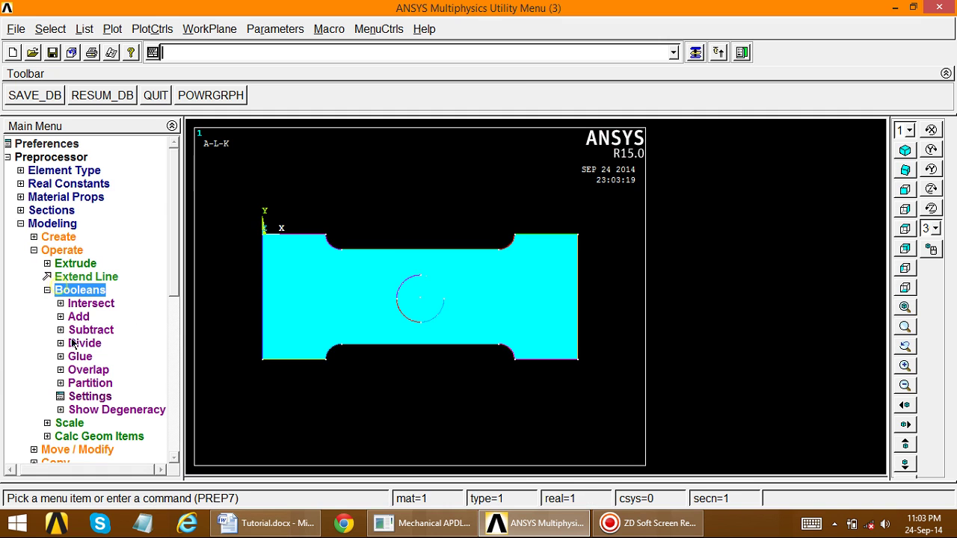
left_click(84, 331)
left_click(100, 356)
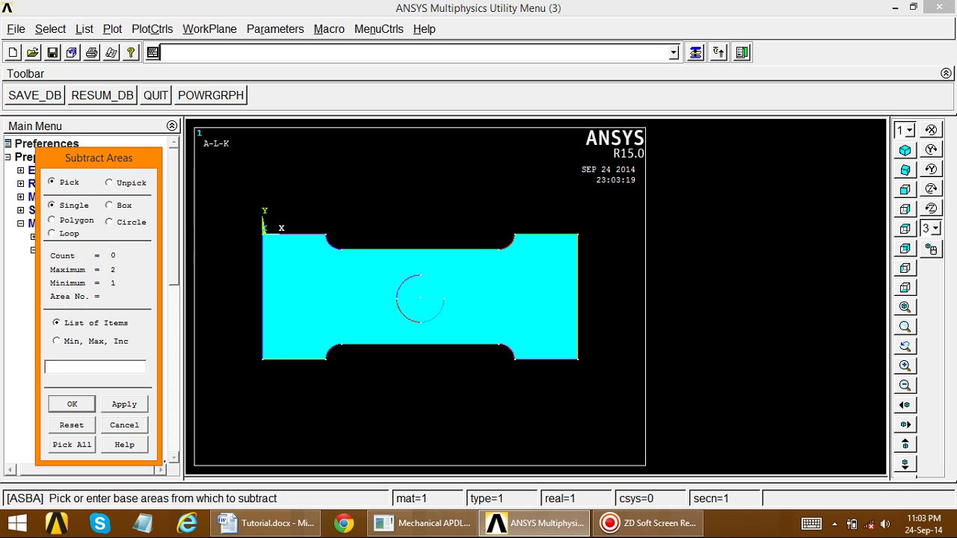
left_click_drag(291, 342, 290, 342)
left_click(124, 403)
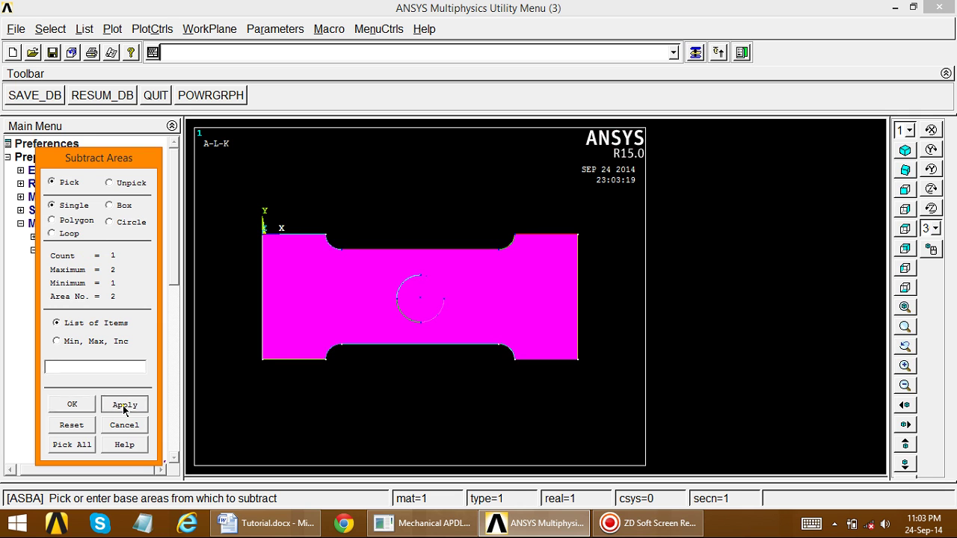
left_click_drag(105, 250, 128, 203)
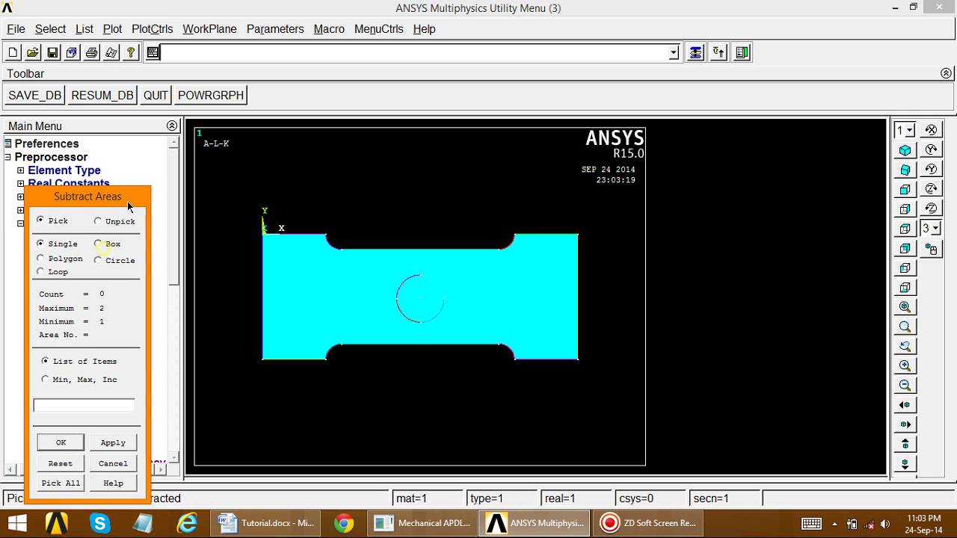
left_click(420, 299)
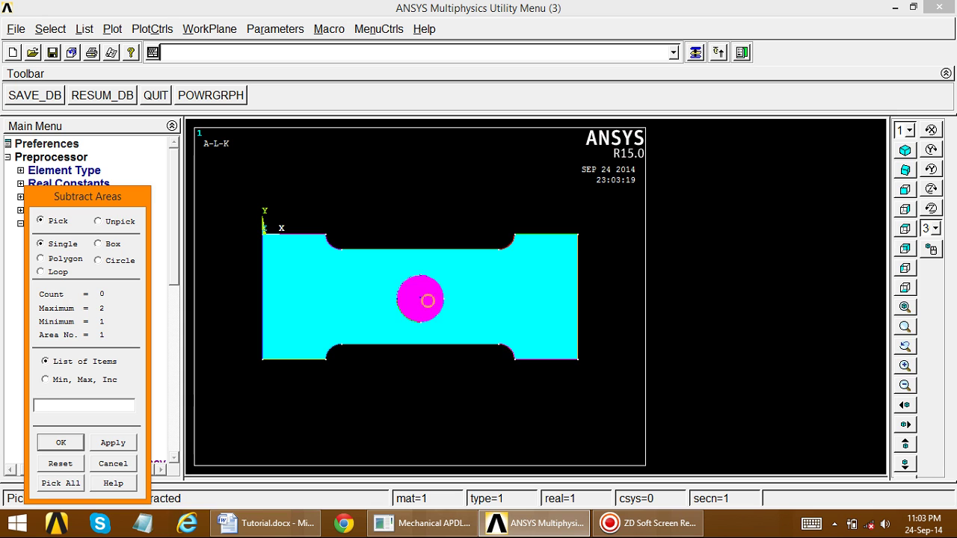
left_click(54, 444)
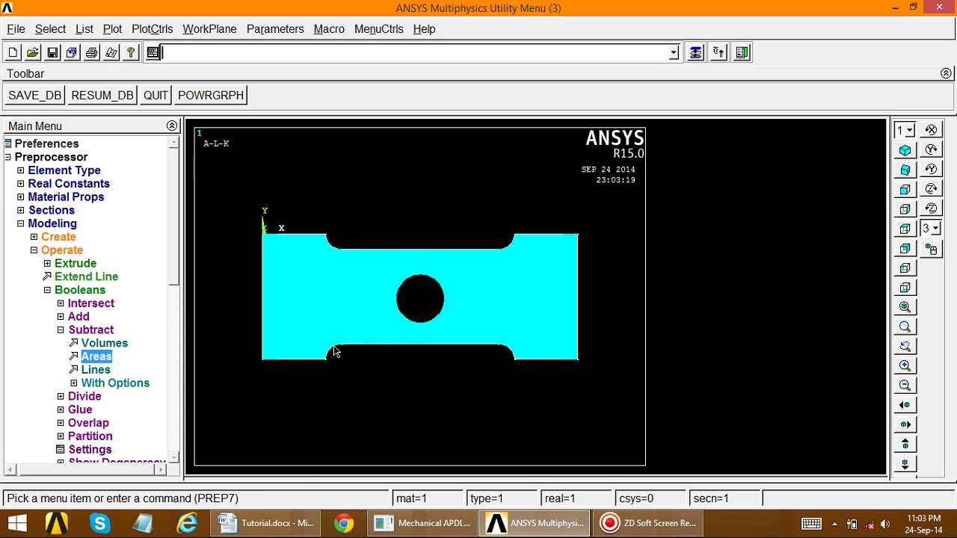
right_click(342, 201)
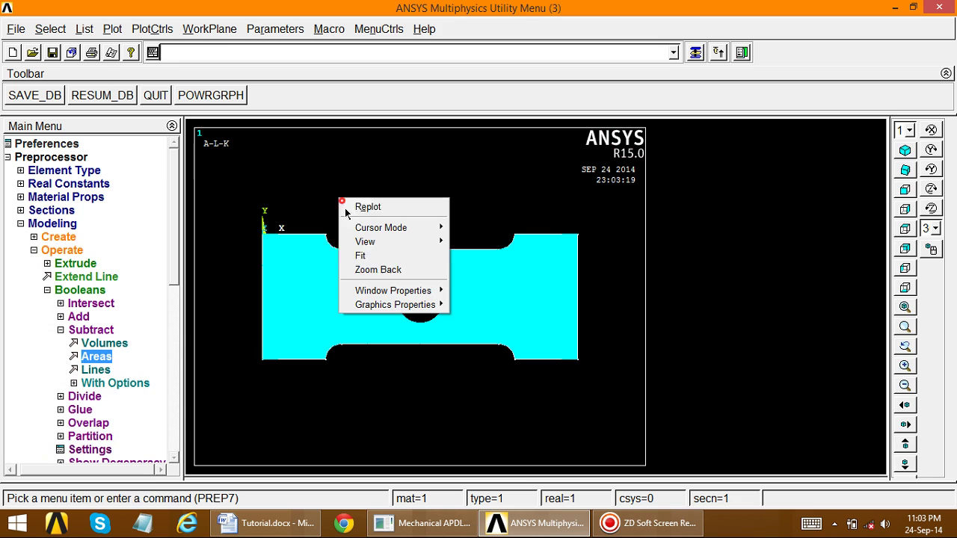
left_click(376, 260)
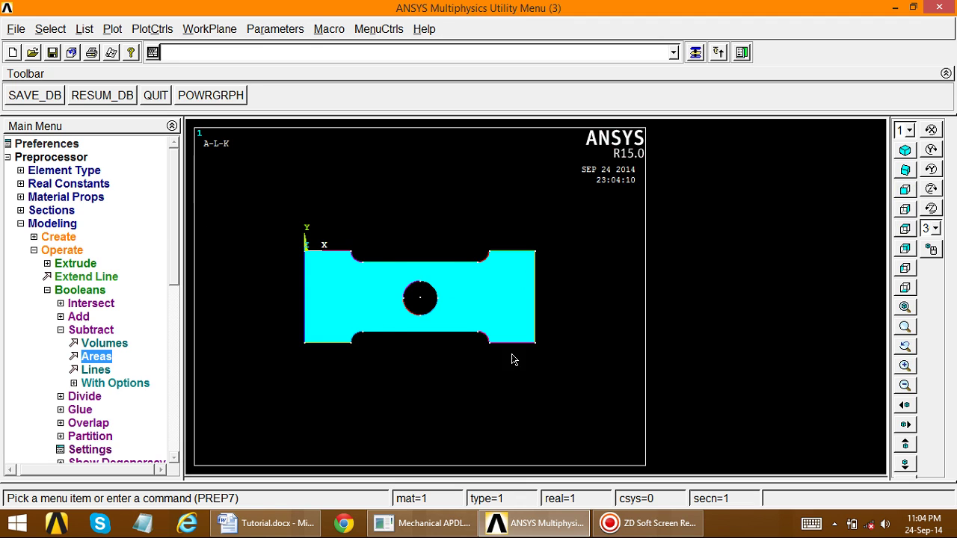
Step: Add the structural Solid element type 8 node 183 with reference number 1
left_click(48, 172)
left_click(67, 185)
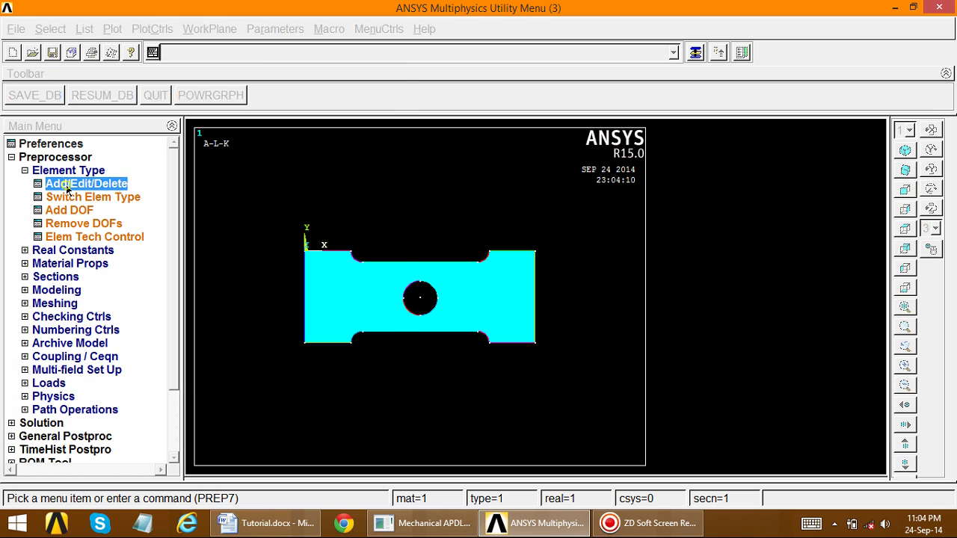
left_click(105, 358)
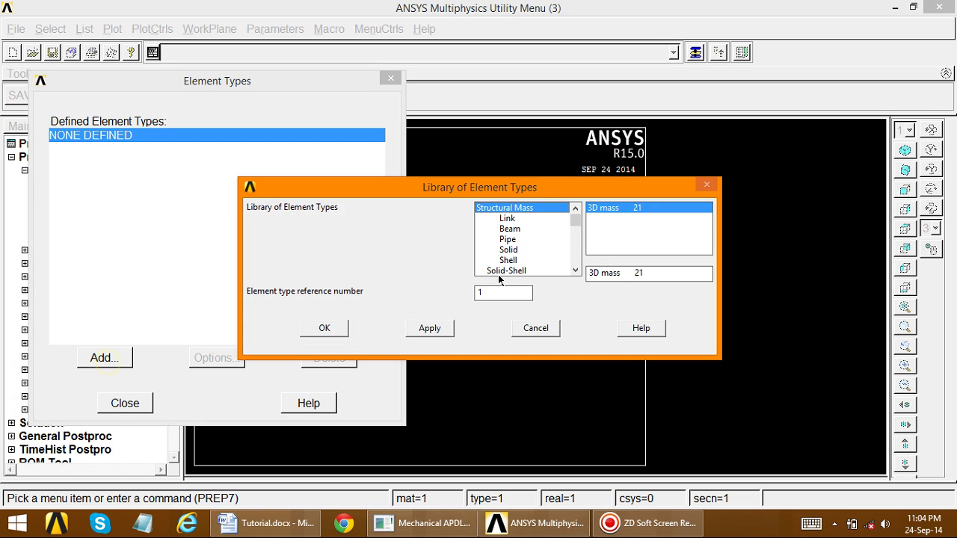
left_click(509, 253)
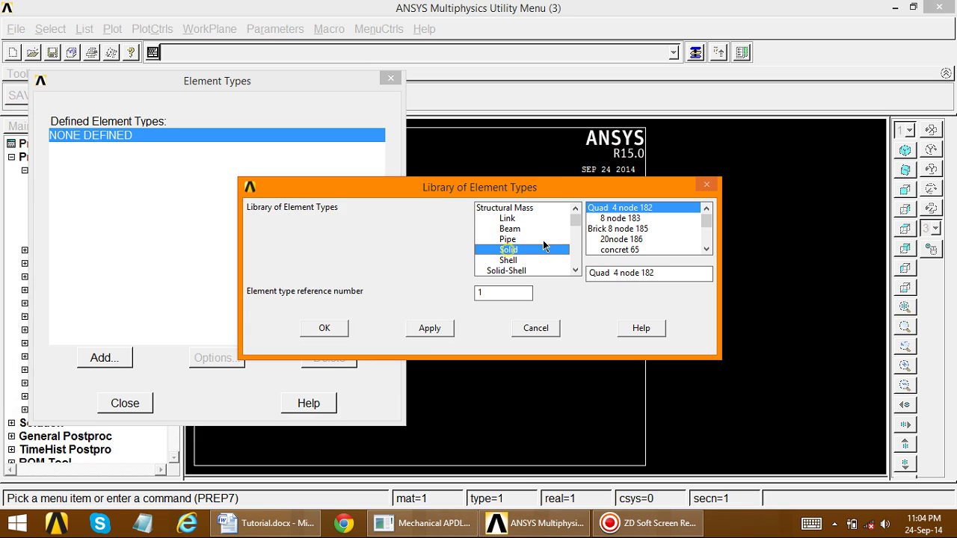
left_click(615, 218)
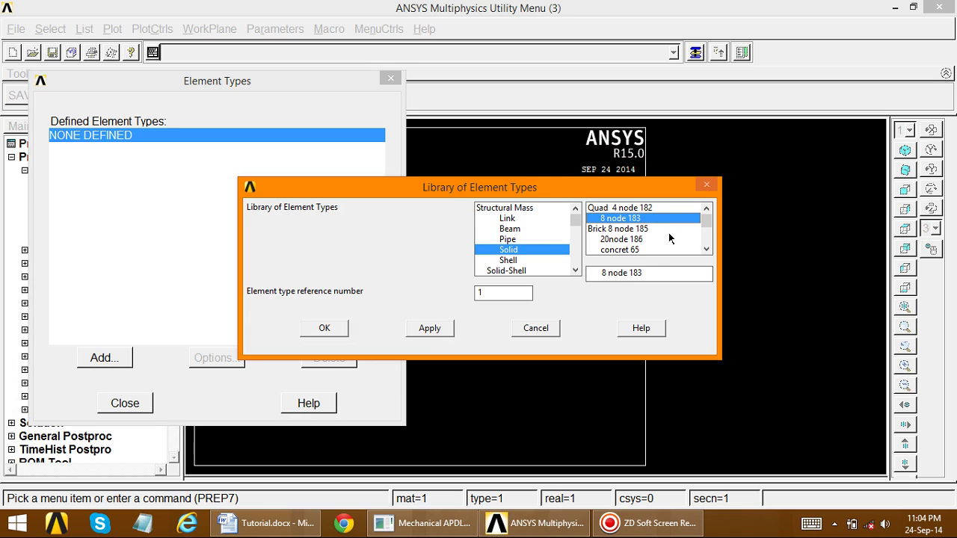
left_click(314, 332)
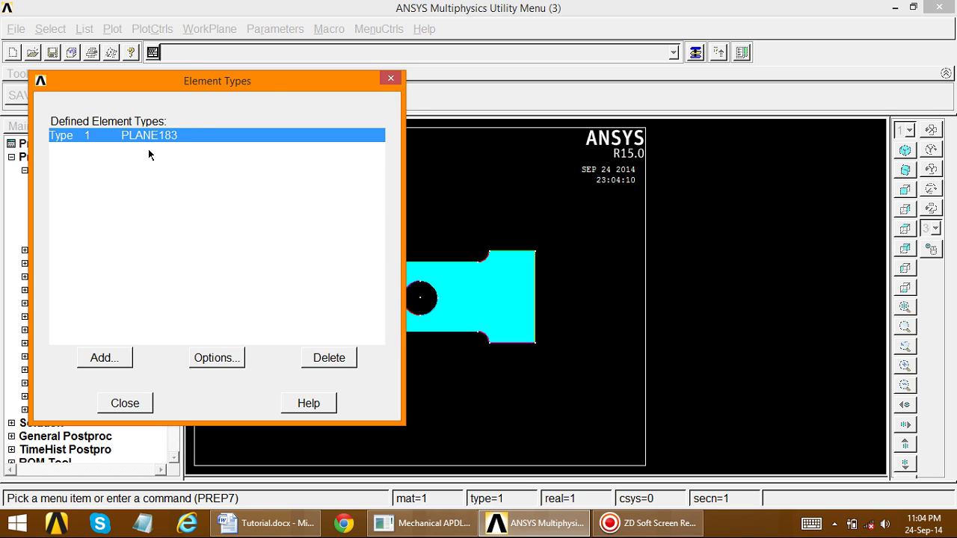
Step: Set the PLANE183 element behavior to Plane strs w/thk and finish the element type definition
left_click(209, 359)
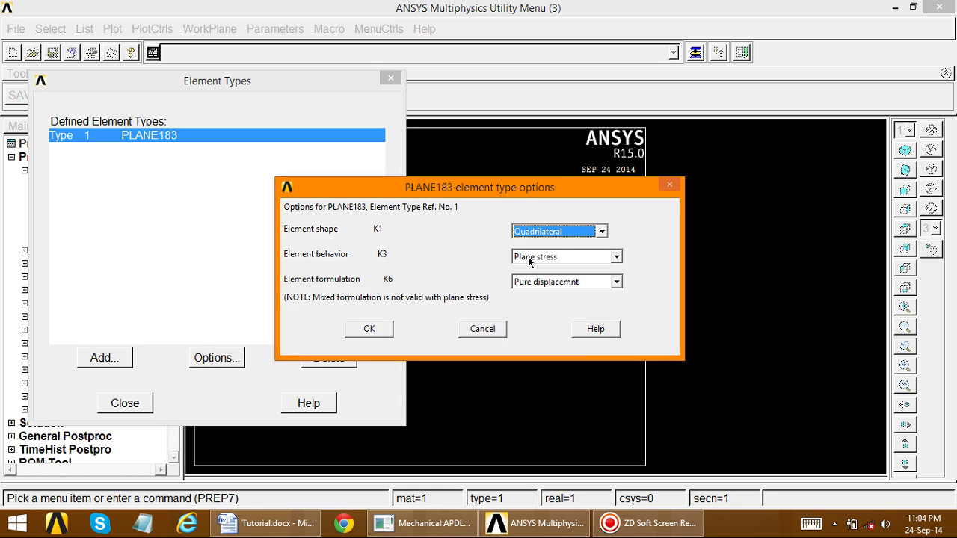
left_click(528, 258)
left_click(555, 304)
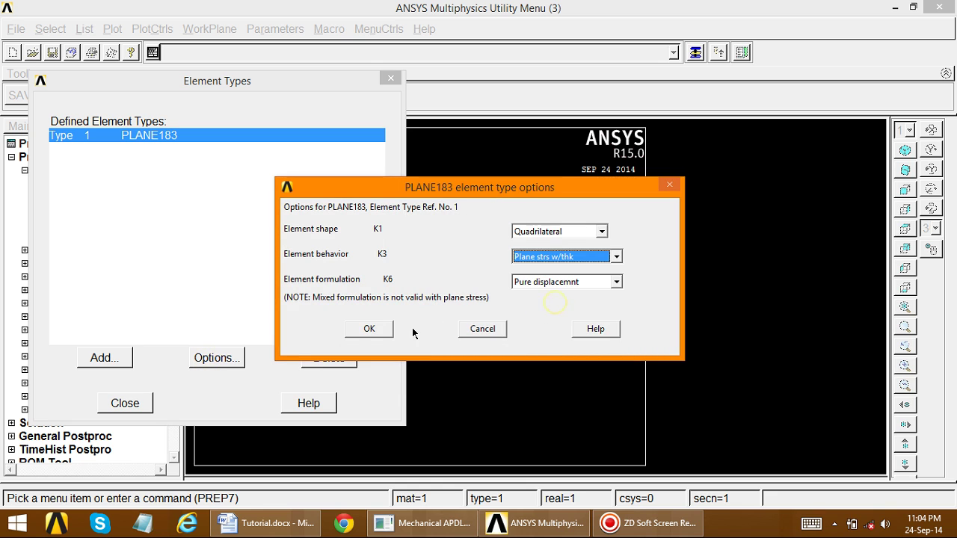
left_click(355, 333)
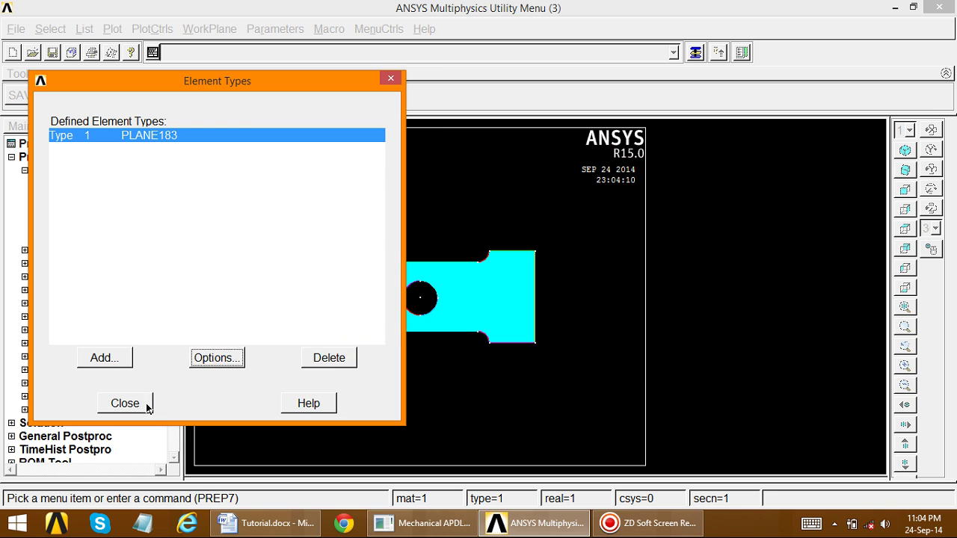
left_click(124, 403)
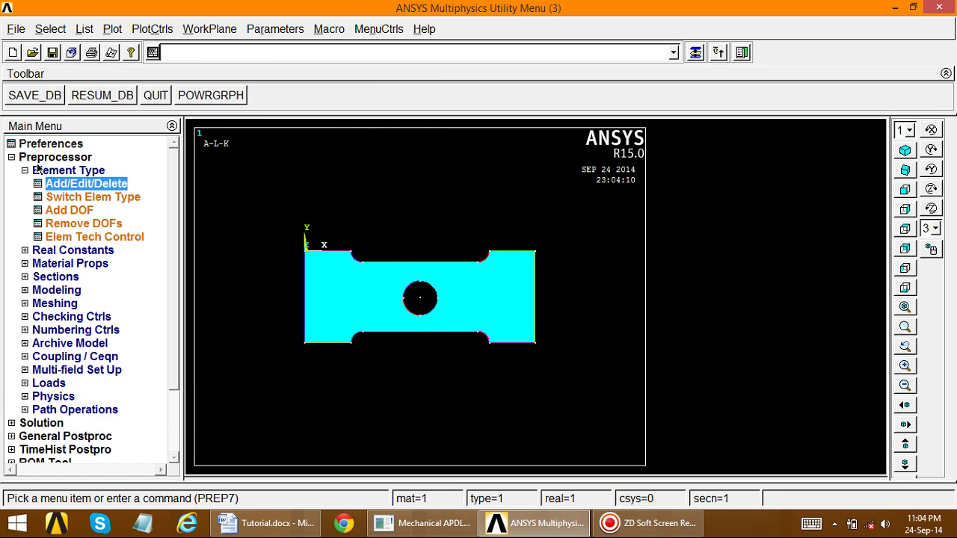
Step: Add real constant set 1 for PLANE183 with a thickness of 10
left_click(43, 171)
left_click(44, 170)
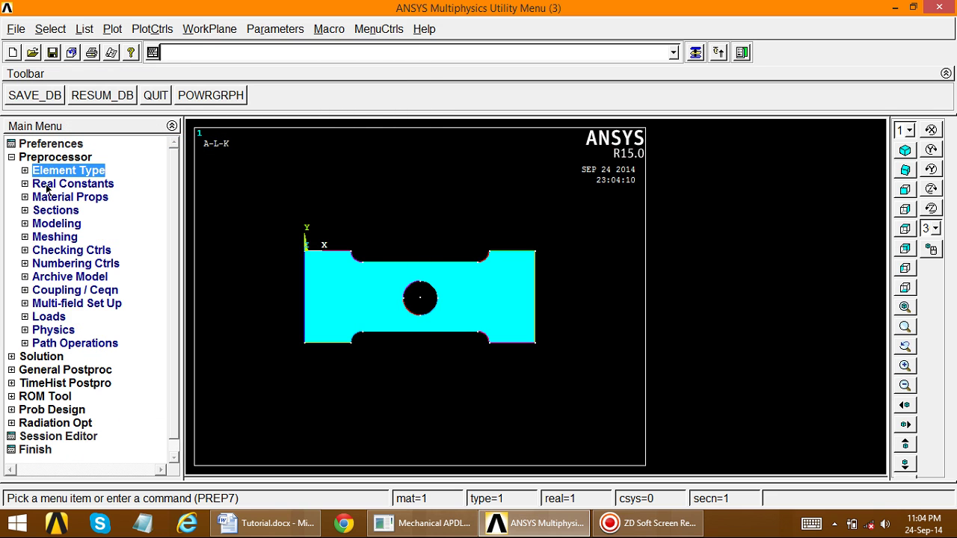
left_click(47, 185)
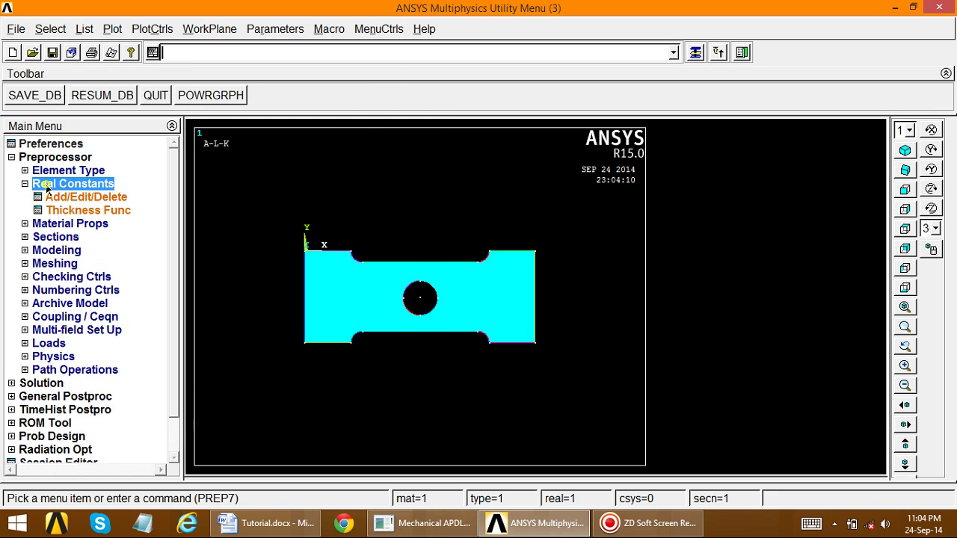
left_click(89, 199)
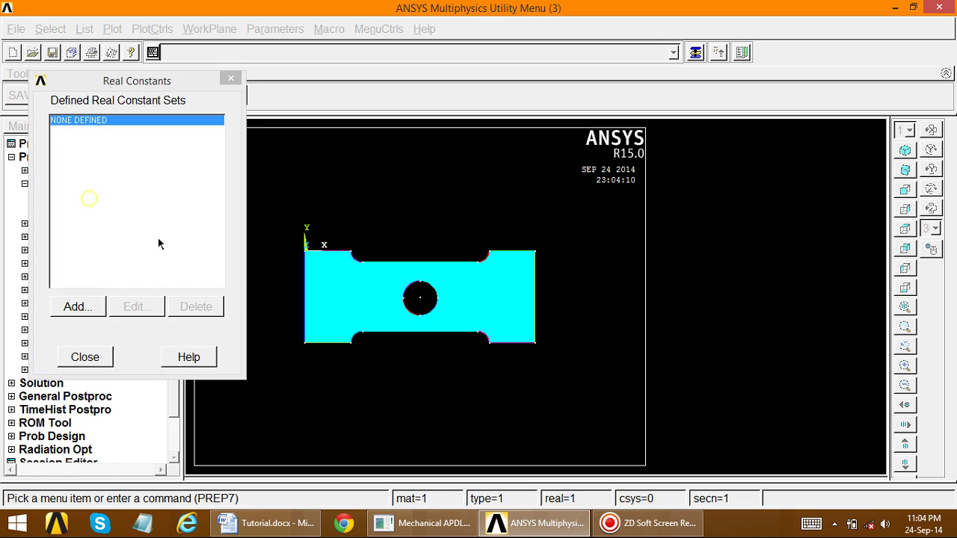
left_click(77, 307)
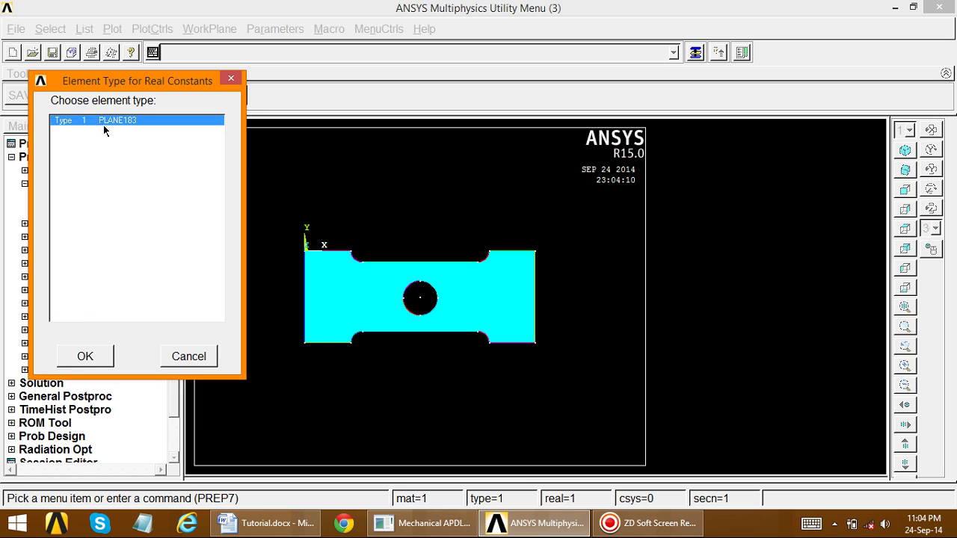
left_click(98, 358)
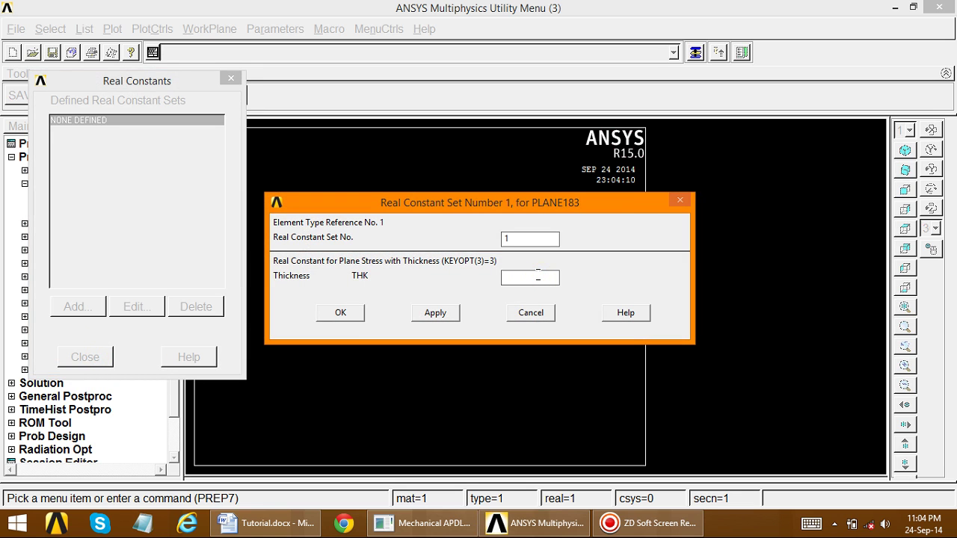
type("10")
left_click(325, 314)
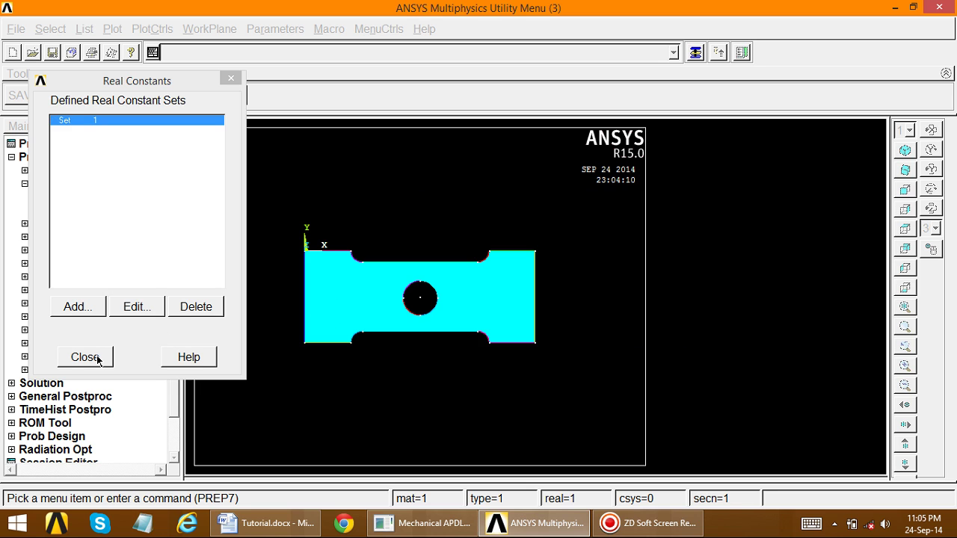
left_click(86, 358)
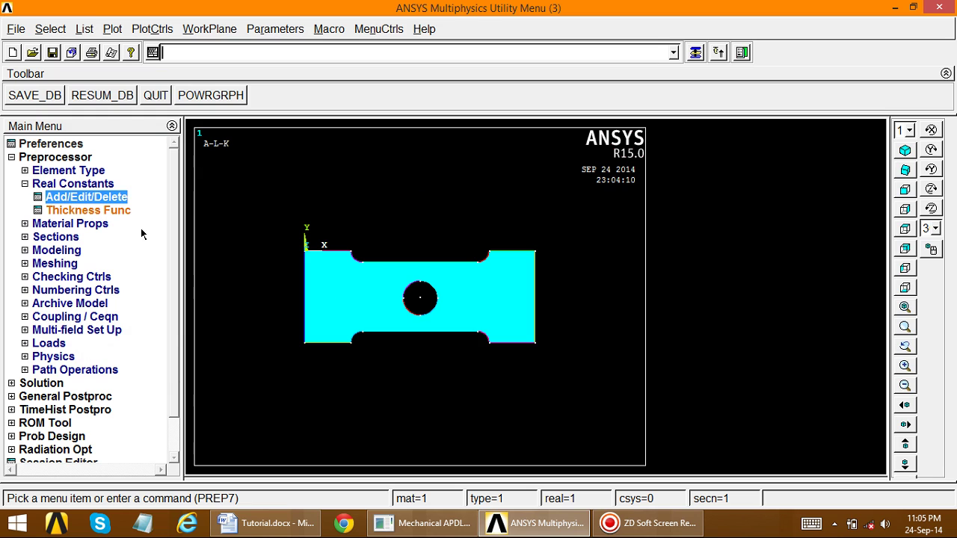
left_click(37, 183)
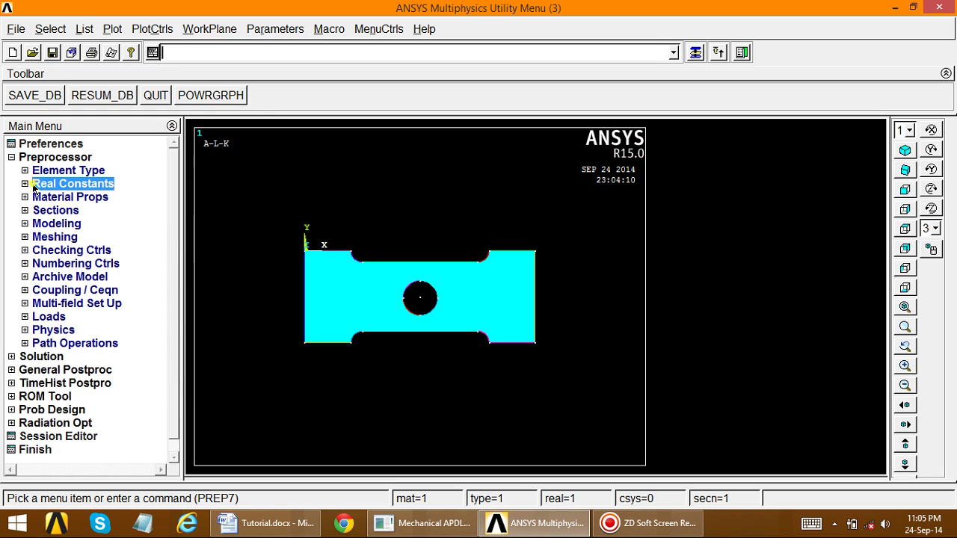
Step: Open the structural linear elastic isotropic properties for material model 1 and check the given material constants in the Word document Tutorial.docx
left_click(68, 199)
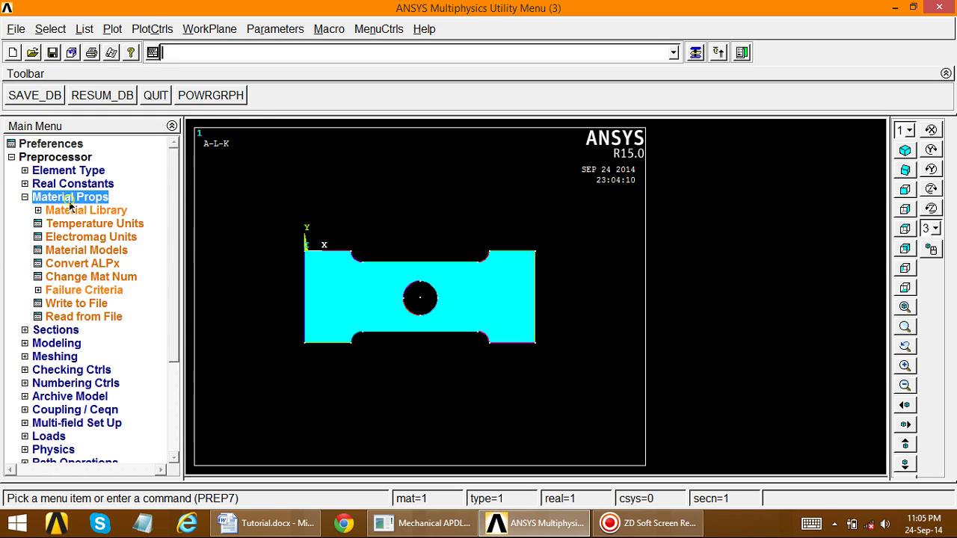
left_click(84, 251)
double_click(497, 239)
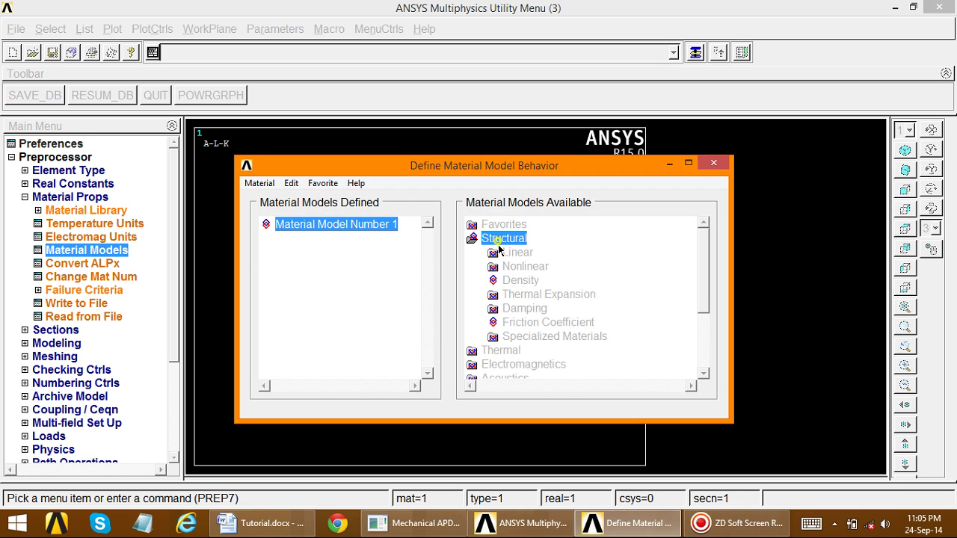
double_click(514, 252)
double_click(527, 266)
double_click(562, 280)
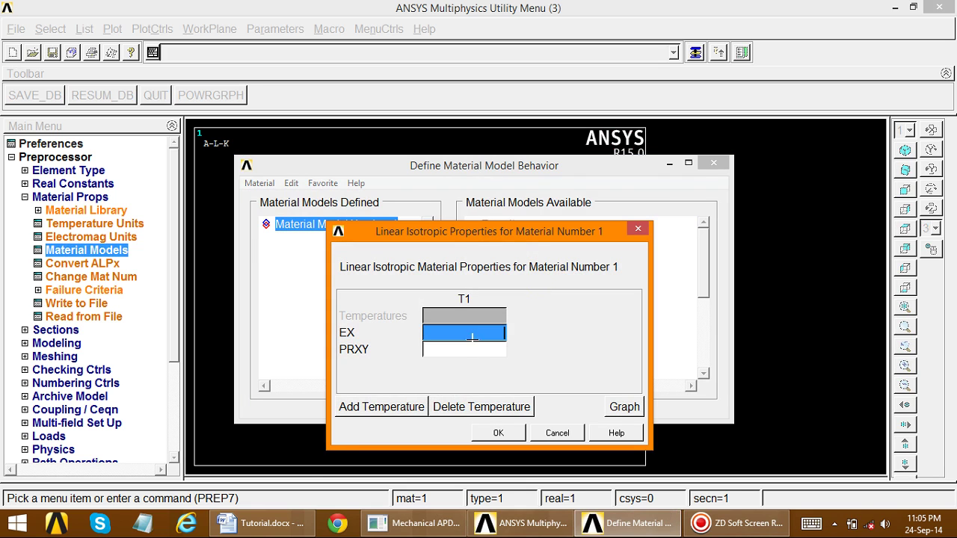
left_click(261, 523)
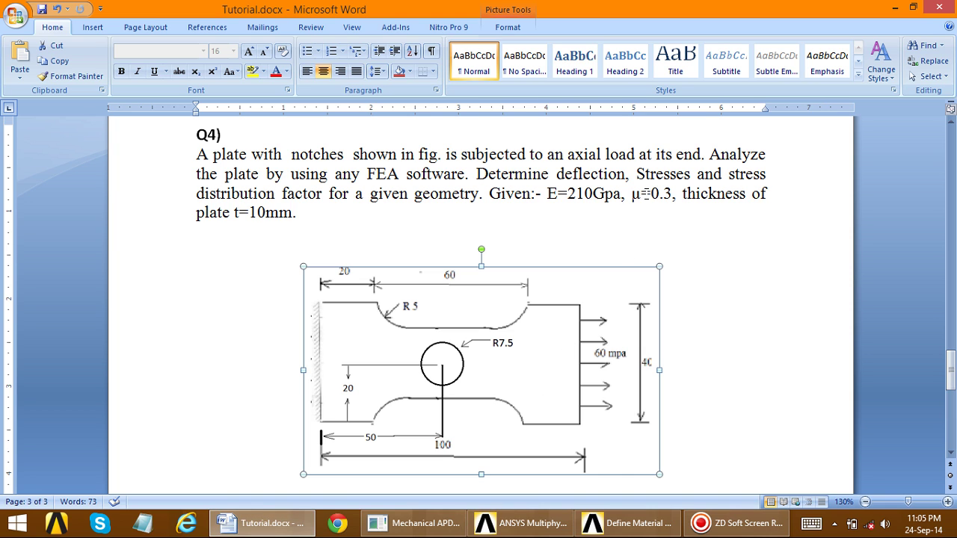
key("alt+Tab")
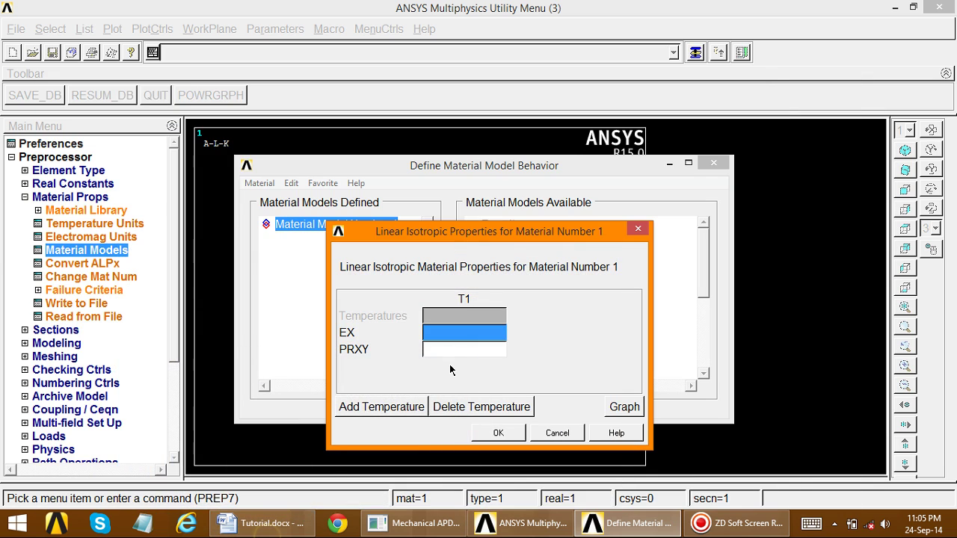
Step: Set the isotropic material's EX to 210e3 and PRXY to 0.3, and finish the material model definition
type("210")
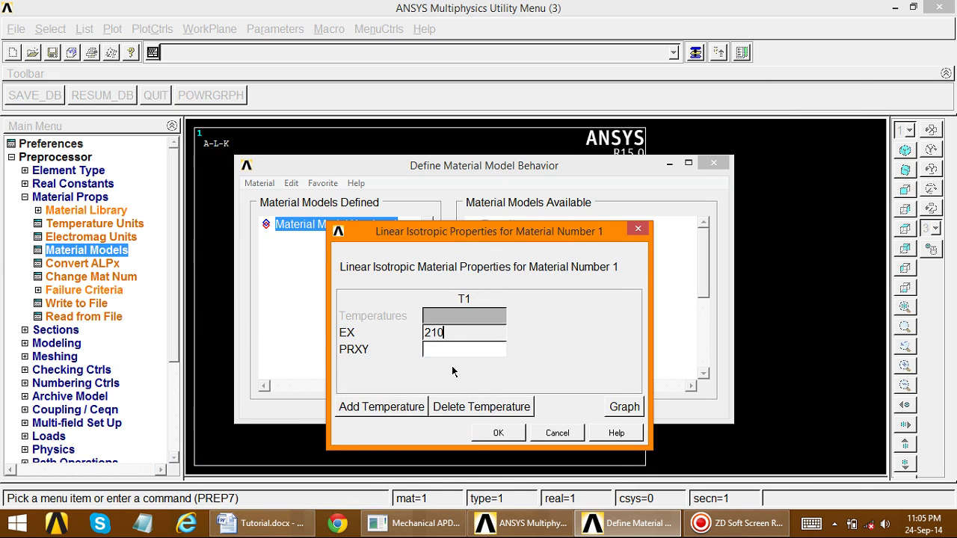
type("e3")
left_click(446, 352)
type("0.3")
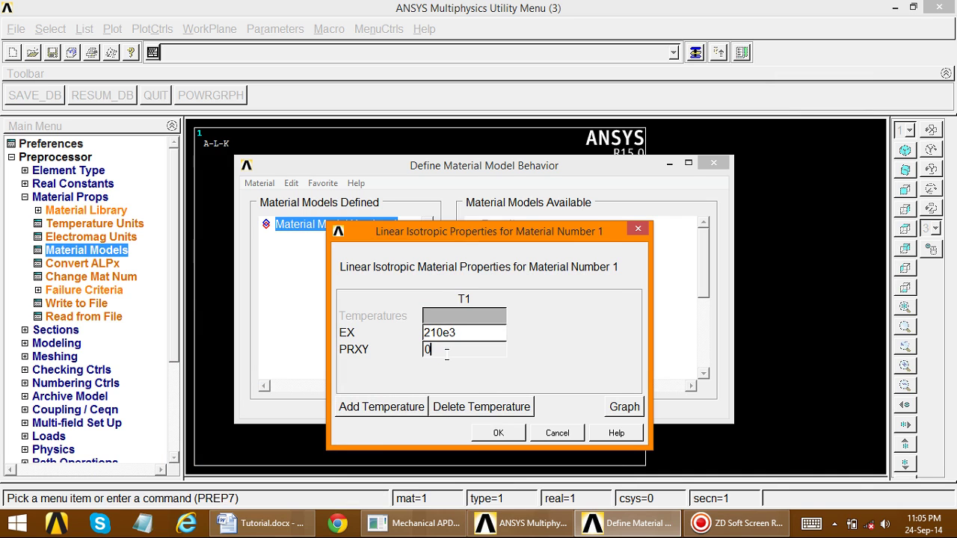
left_click(484, 433)
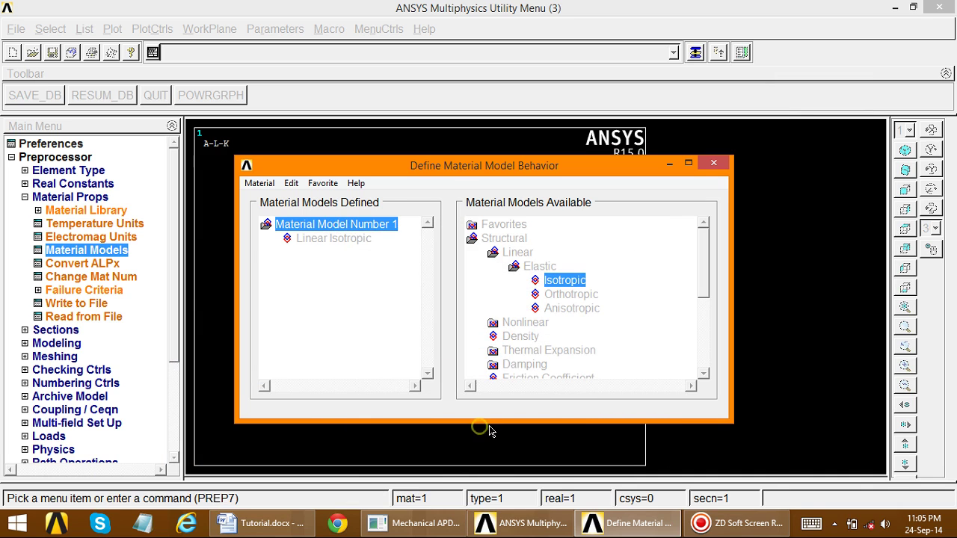
left_click(712, 163)
left_click(24, 198)
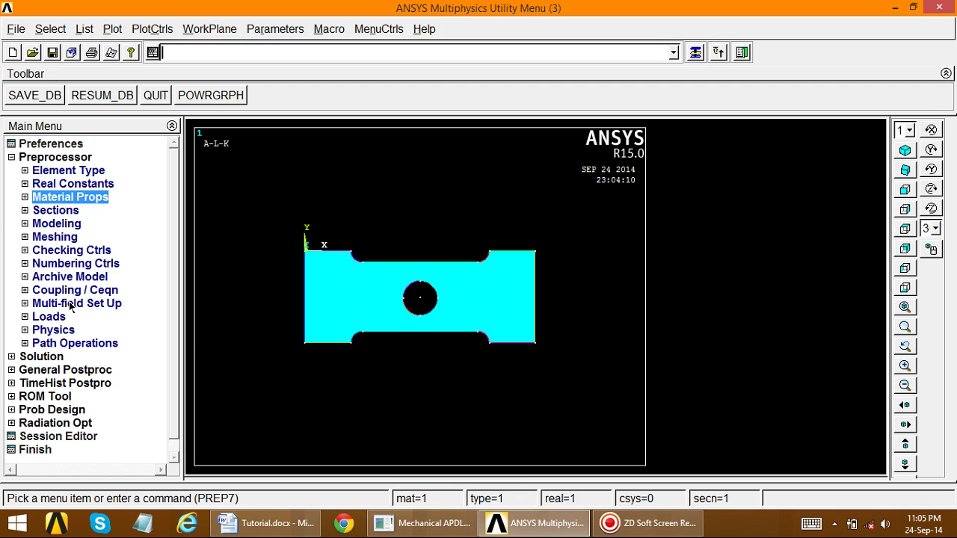
Step: Assign a manual element edge length to the picked notched plate area
left_click(41, 237)
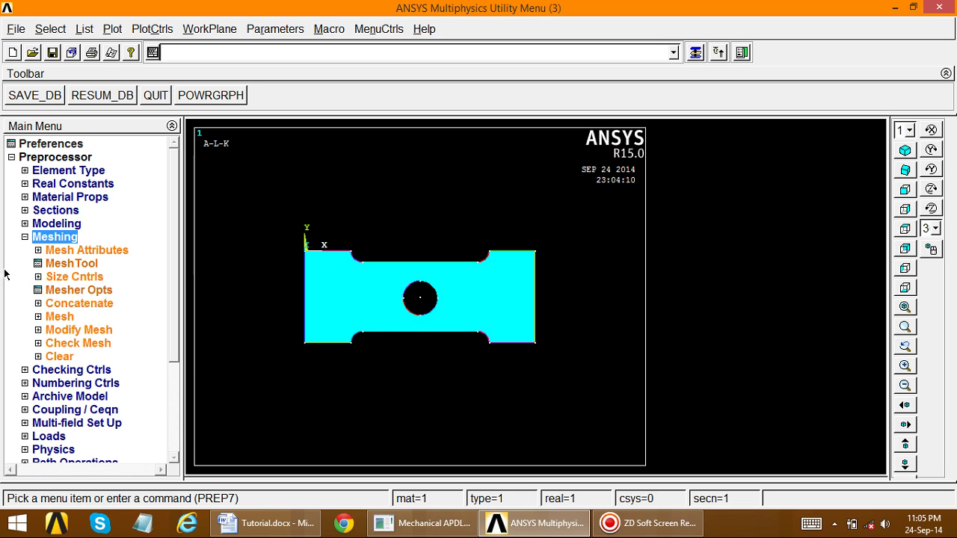
left_click(56, 279)
left_click(63, 304)
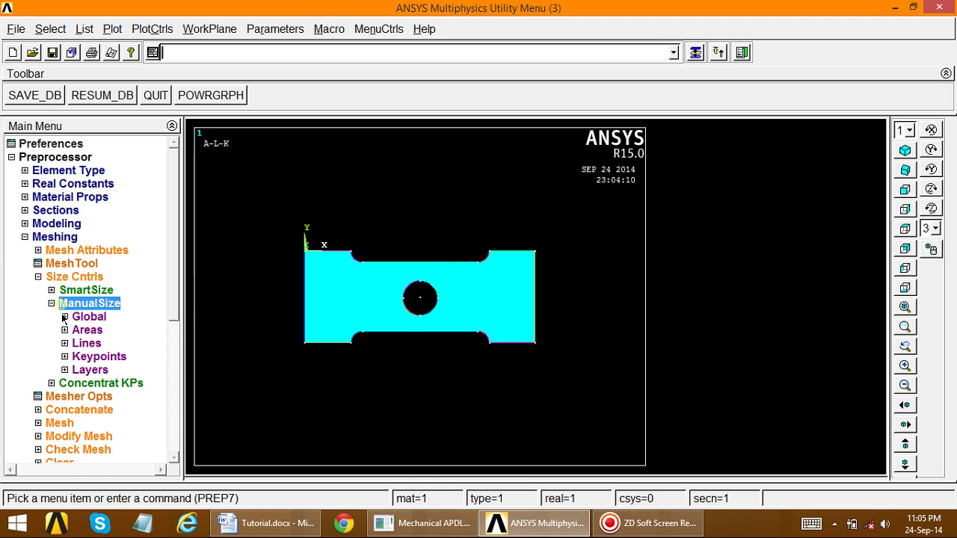
left_click(75, 330)
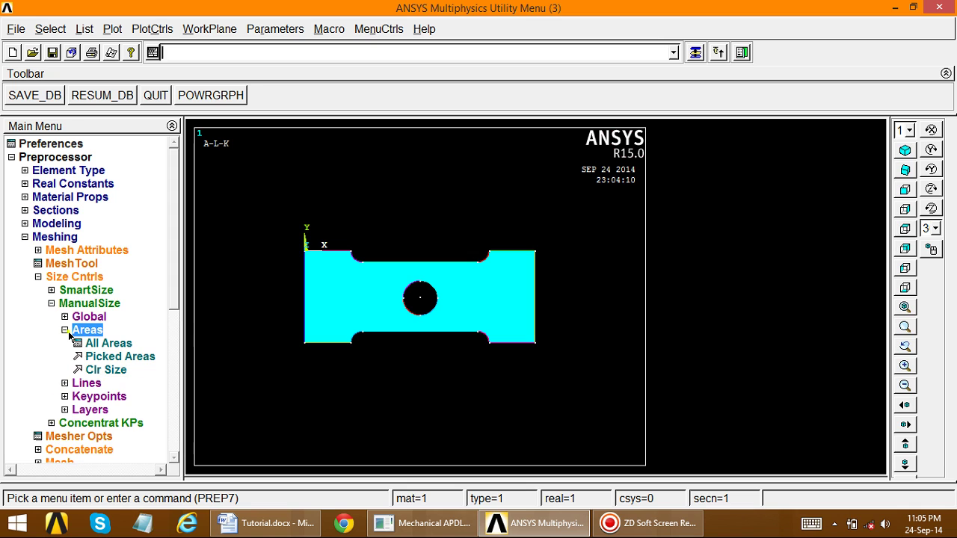
left_click(107, 357)
left_click(356, 327)
left_click_drag(75, 245, 115, 147)
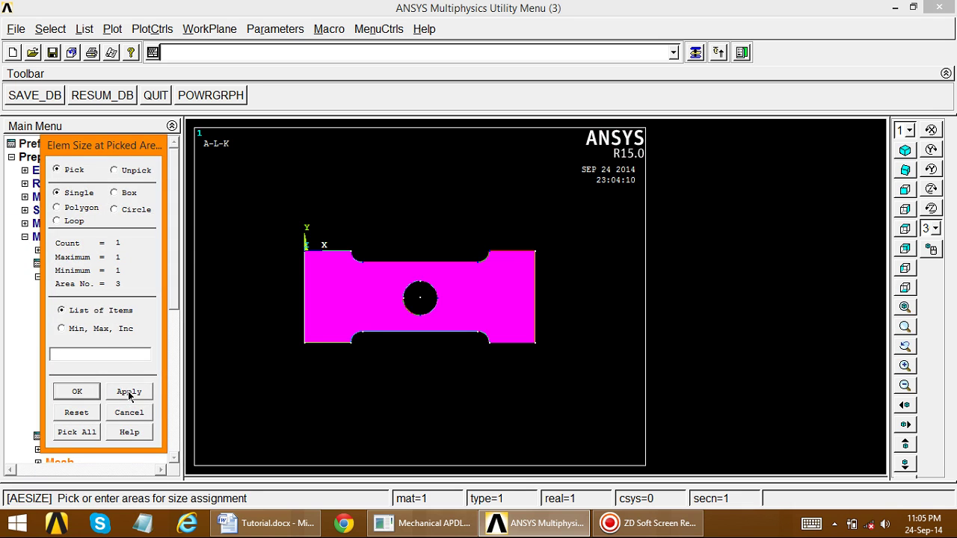
left_click(129, 396)
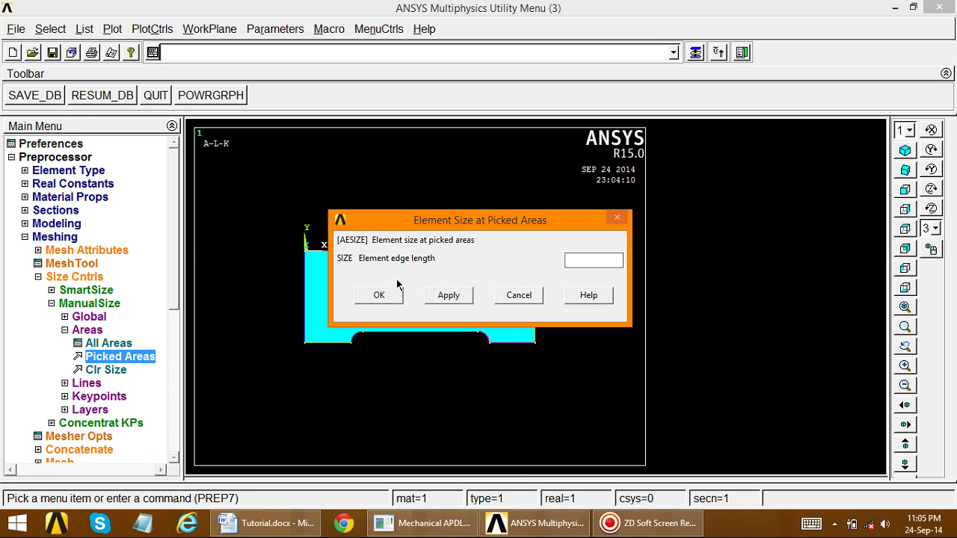
left_click(581, 267)
left_click(373, 297)
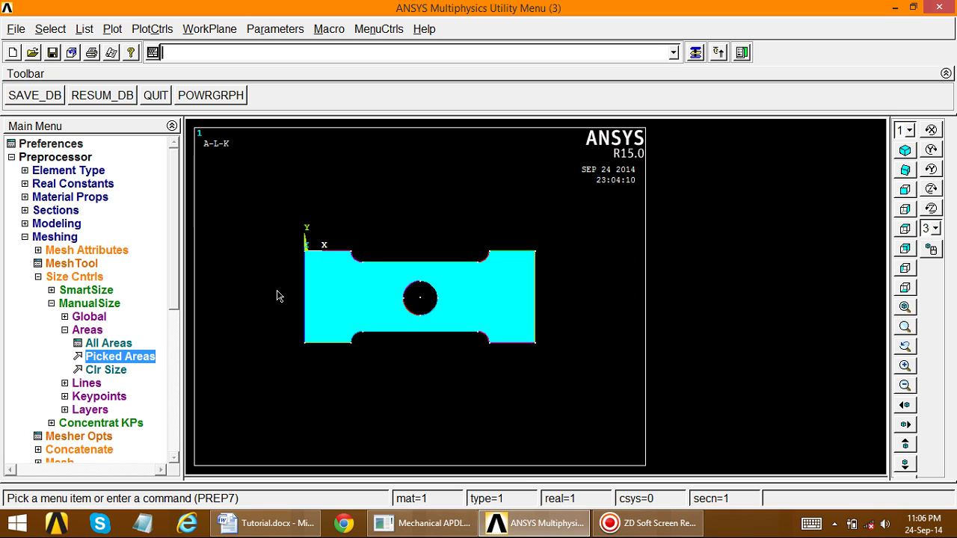
left_click(65, 330)
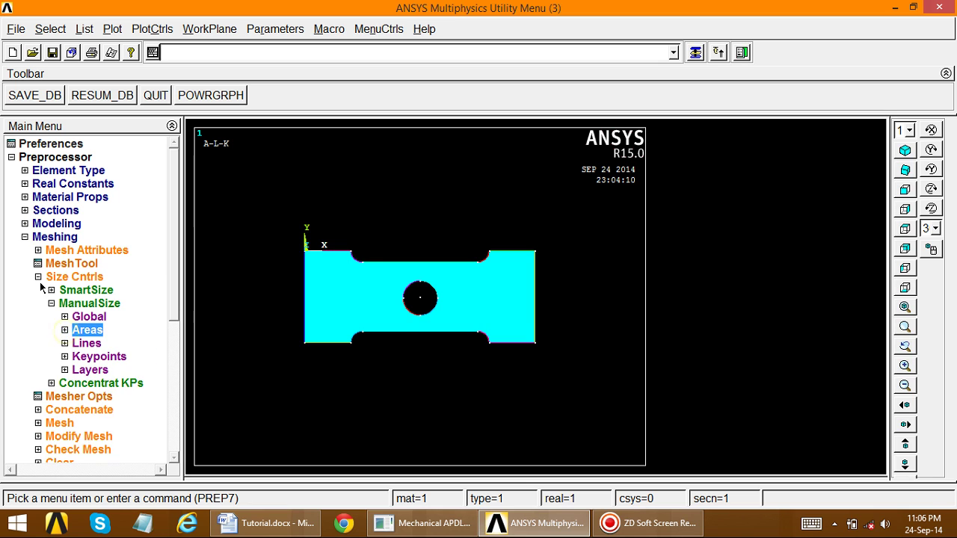
left_click(39, 277)
Step: Free-mesh the notched plate area and inspect the resulting elements up close
left_click(44, 316)
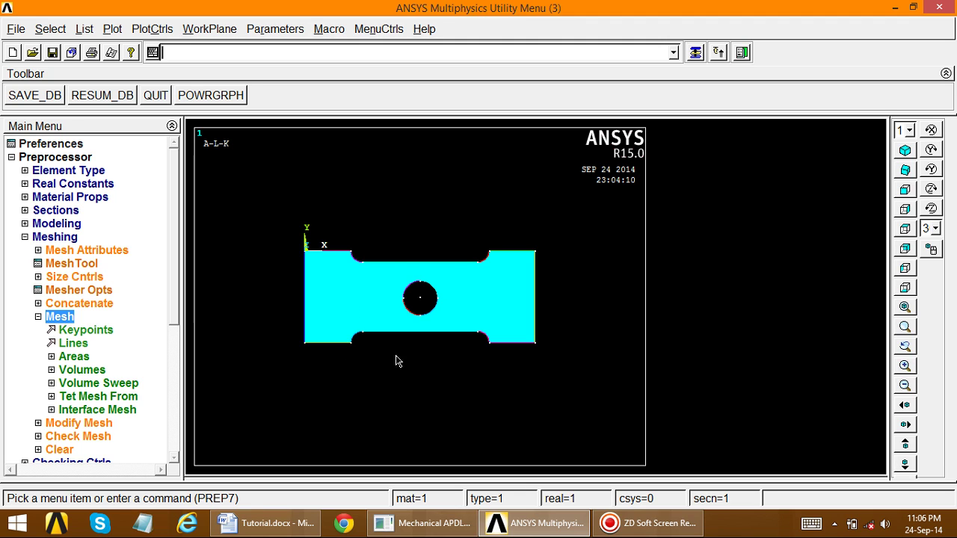
left_click(59, 358)
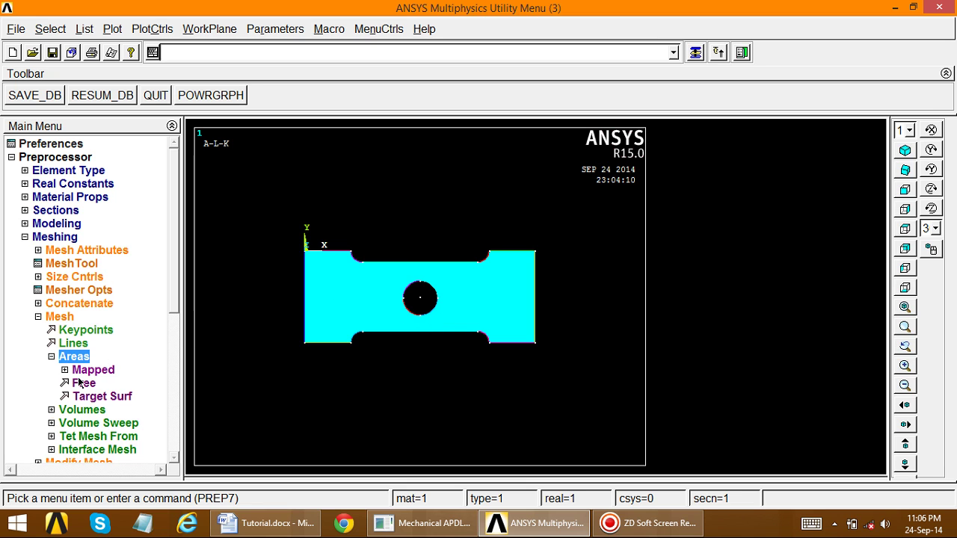
left_click(77, 383)
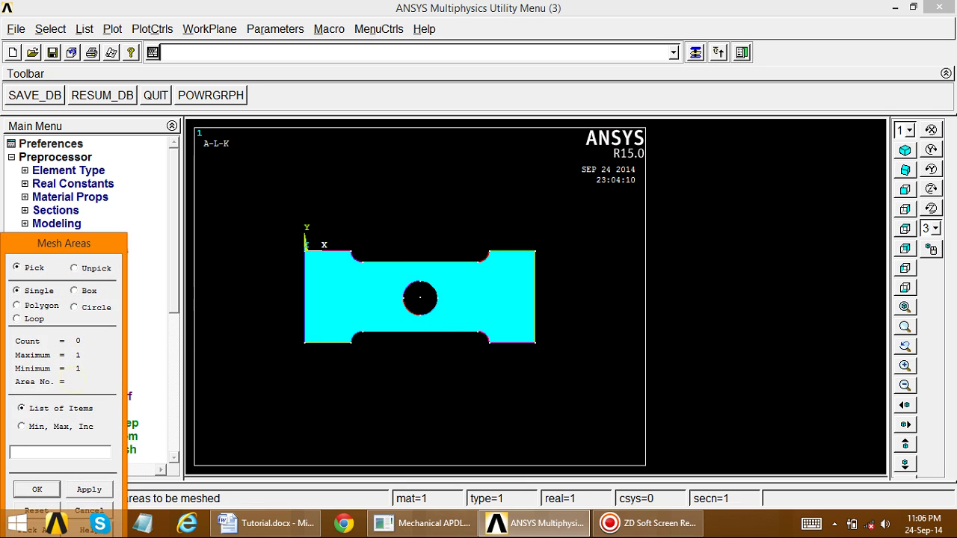
left_click(370, 315)
left_click(42, 493)
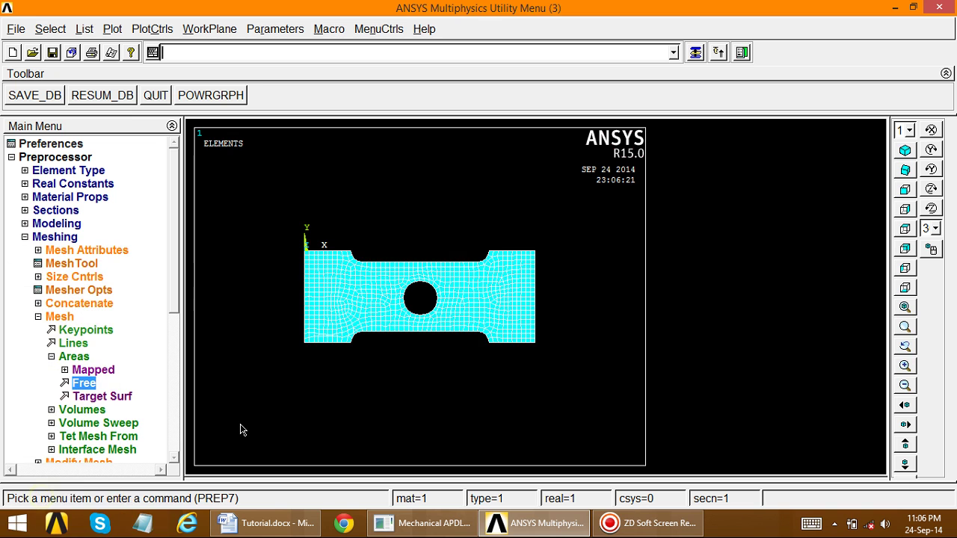
scroll(406, 307, "up", 3)
scroll(406, 307, "up", 1)
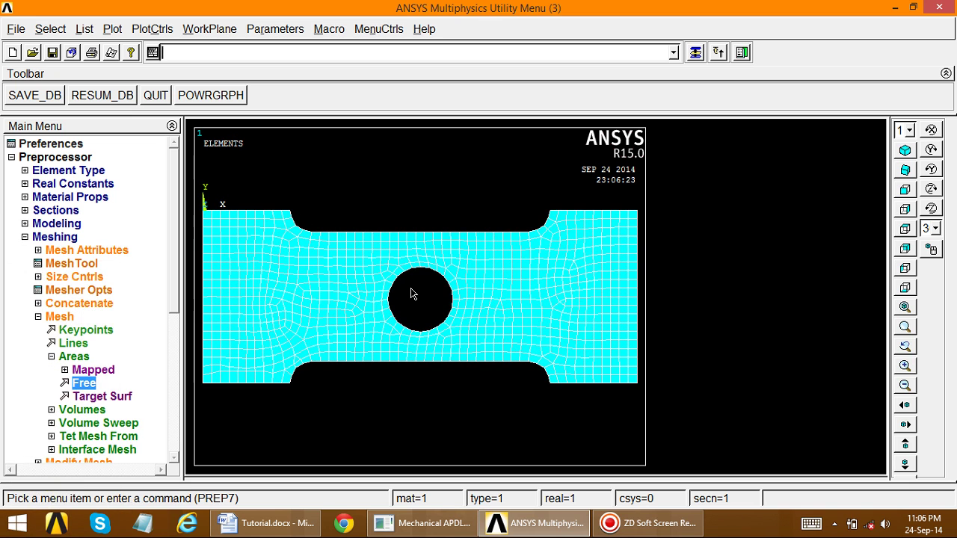
scroll(557, 269, "down", 1)
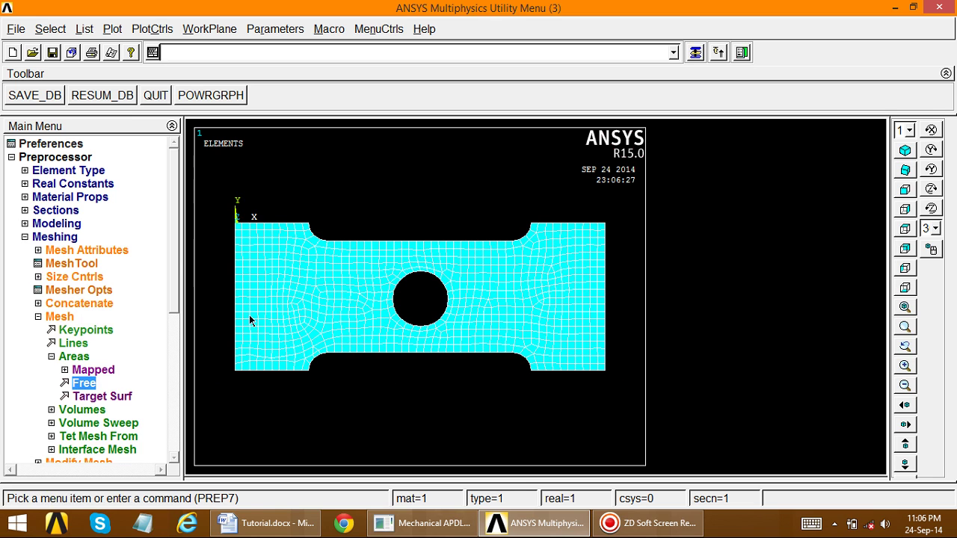
Step: Save the meshed model to the database and leave the meshing commands
left_click(51, 356)
left_click(38, 316)
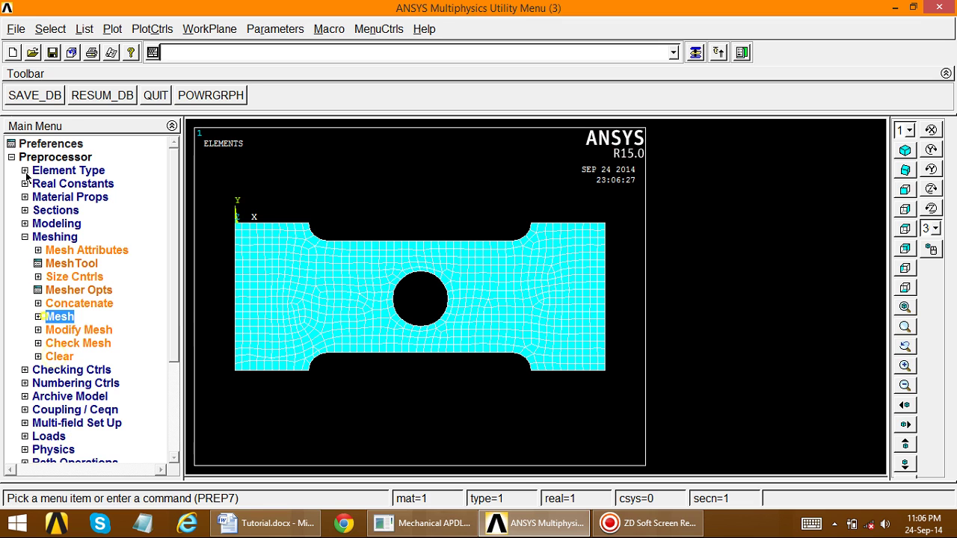
left_click(32, 96)
left_click(24, 237)
left_click(41, 319)
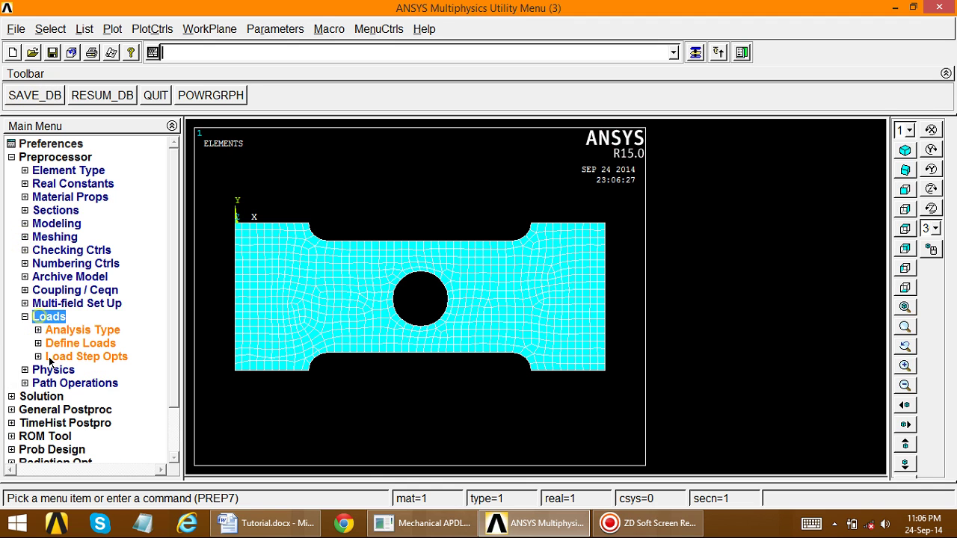
left_click(29, 318)
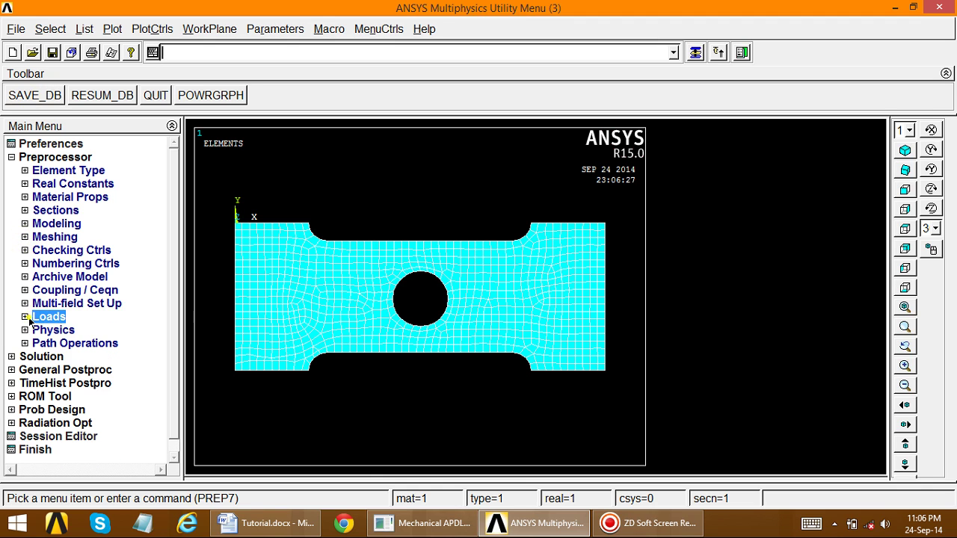
left_click(41, 358)
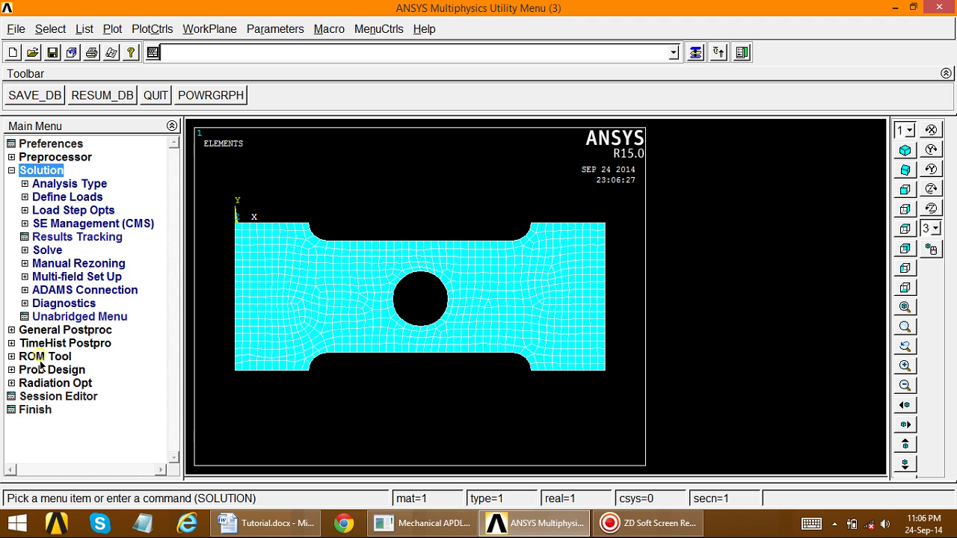
left_click(36, 199)
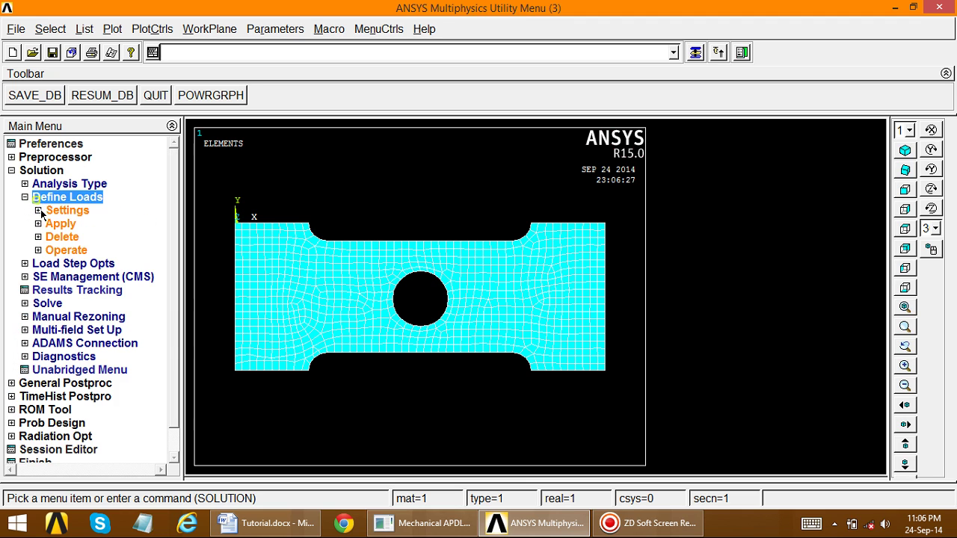
left_click(11, 170)
left_click(11, 157)
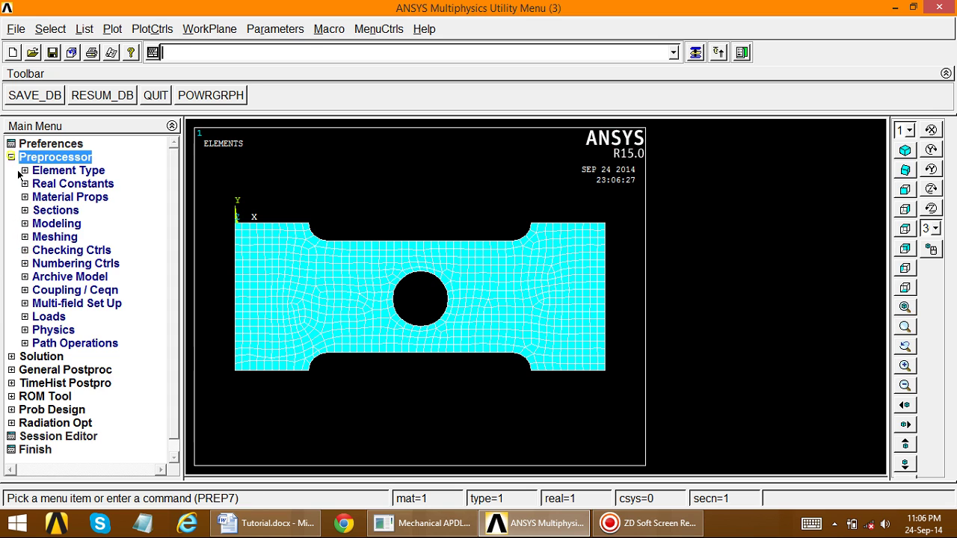
Step: Open the structural displacement options for defining loads, and consult the plate's support and load figure in the Word document Tutorial.docx
left_click(41, 317)
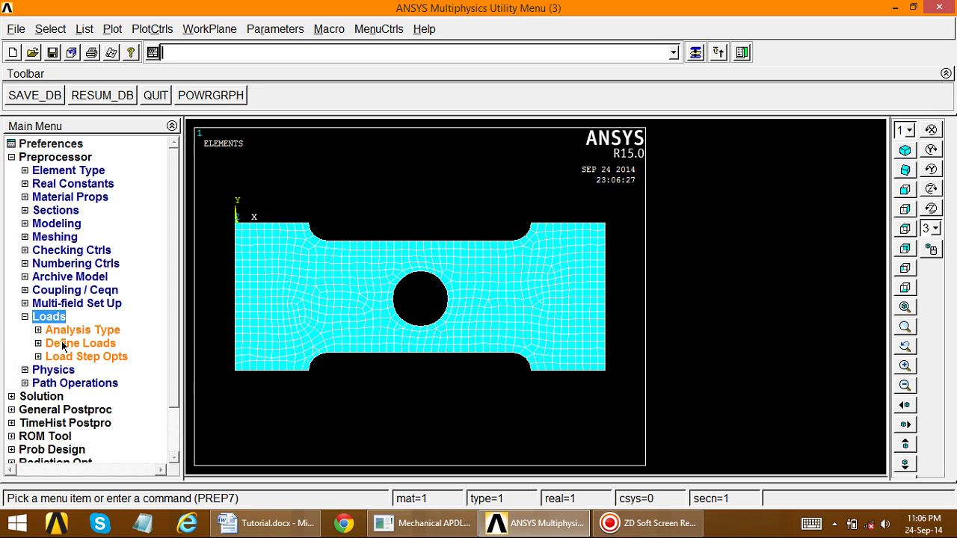
left_click(64, 345)
left_click(73, 372)
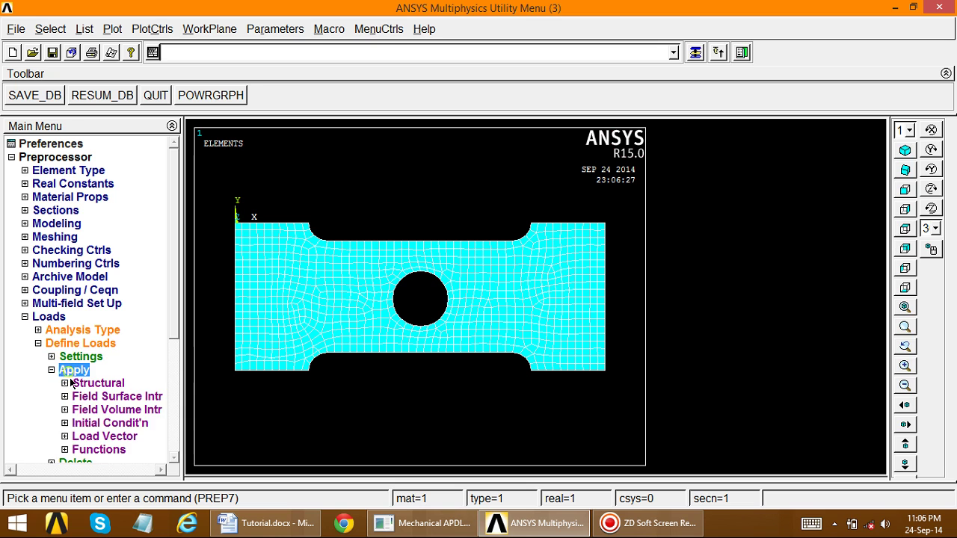
left_click(91, 383)
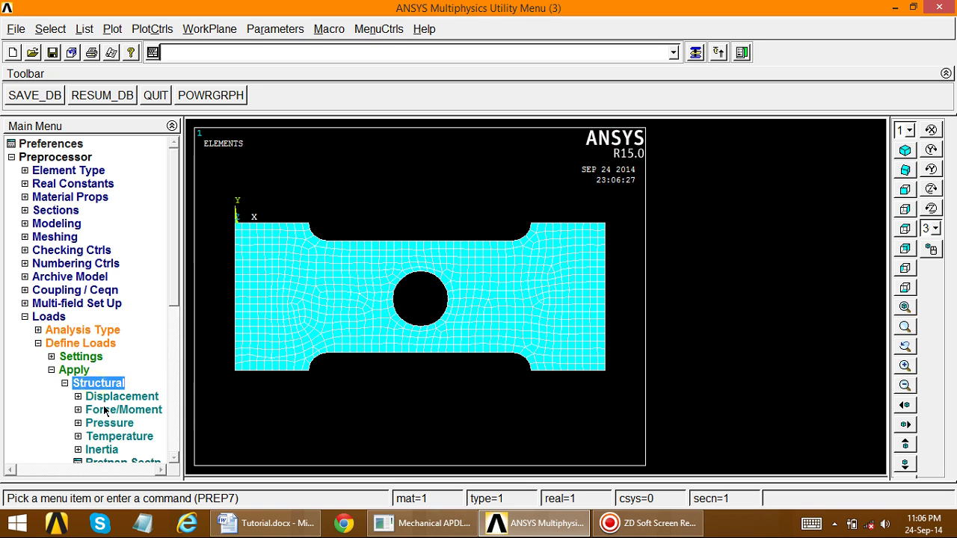
left_click(105, 396)
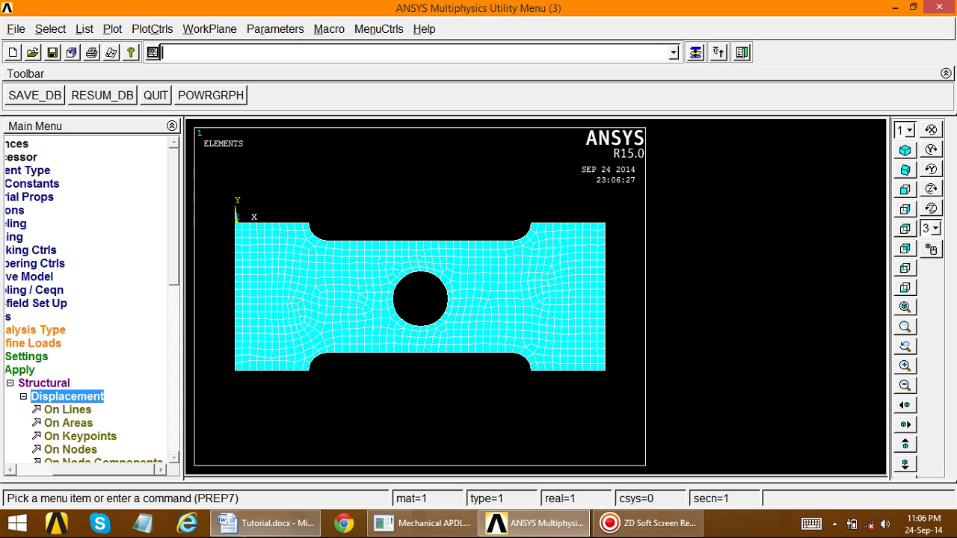
left_click(254, 523)
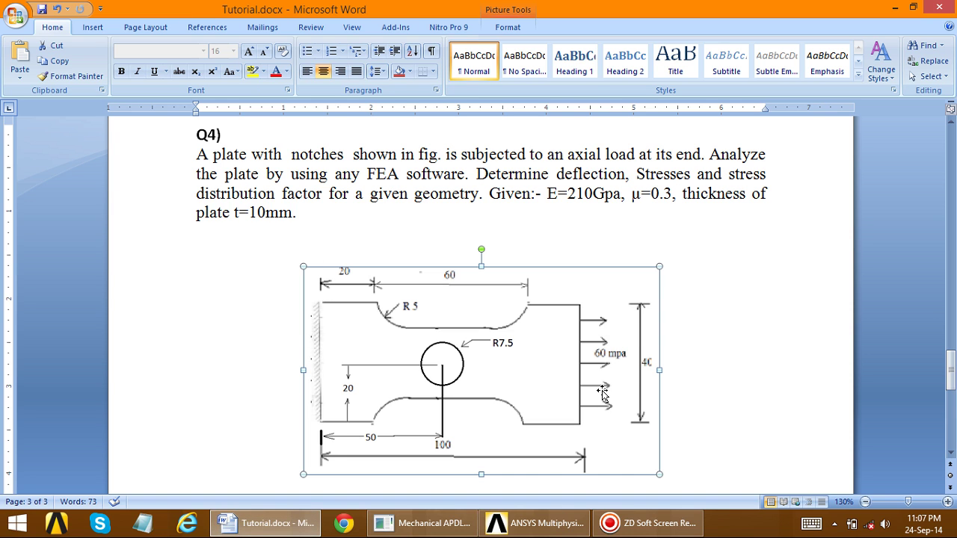
left_click(290, 525)
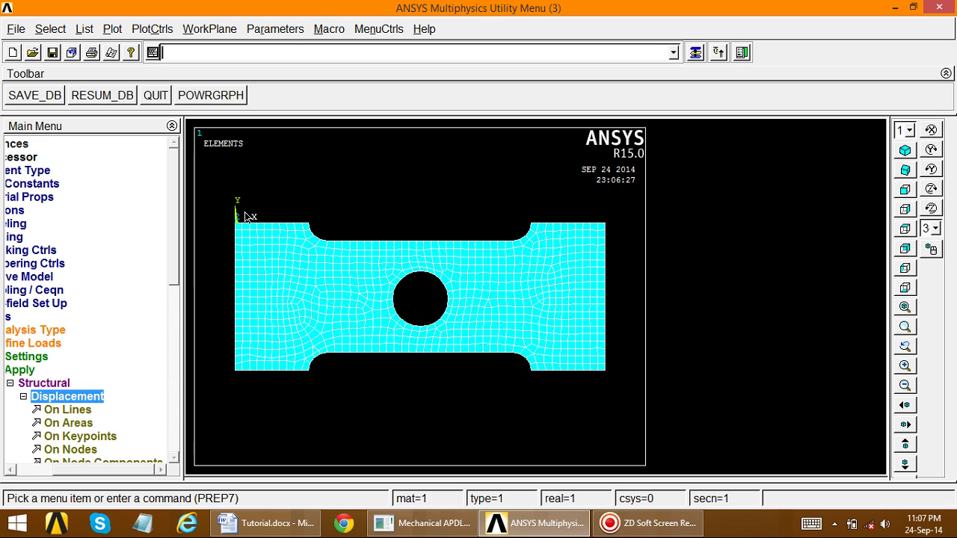
Step: Plot the mesh nodes of the notched plate
left_click(113, 29)
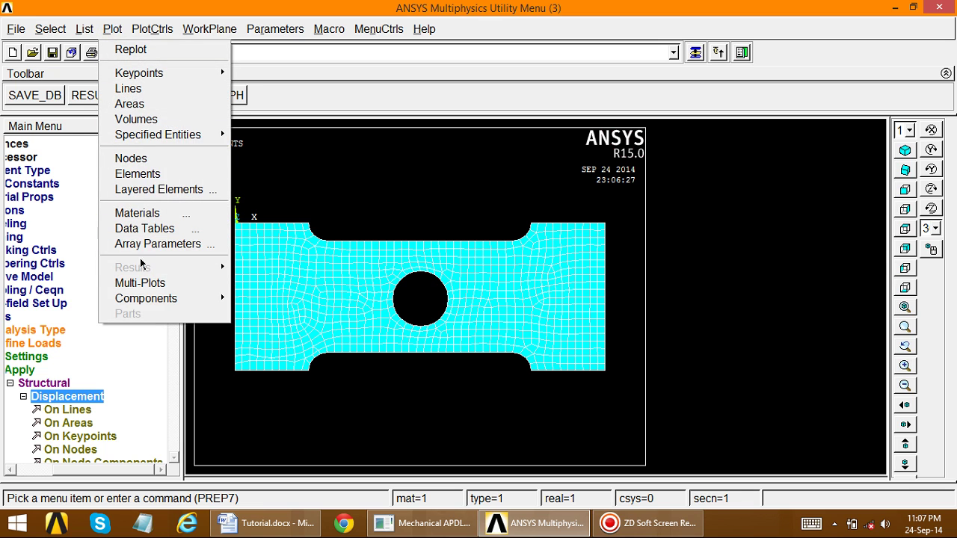
left_click(145, 157)
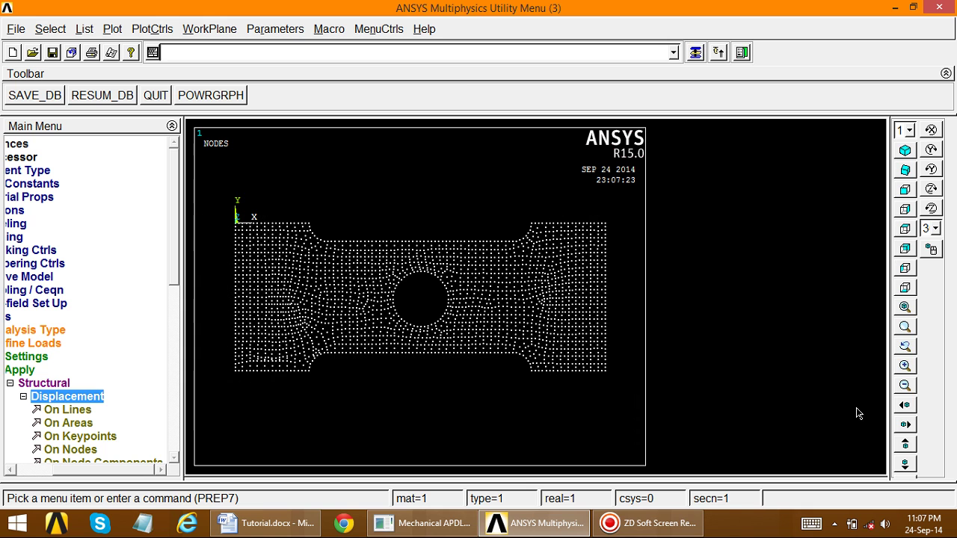
left_click(906, 424)
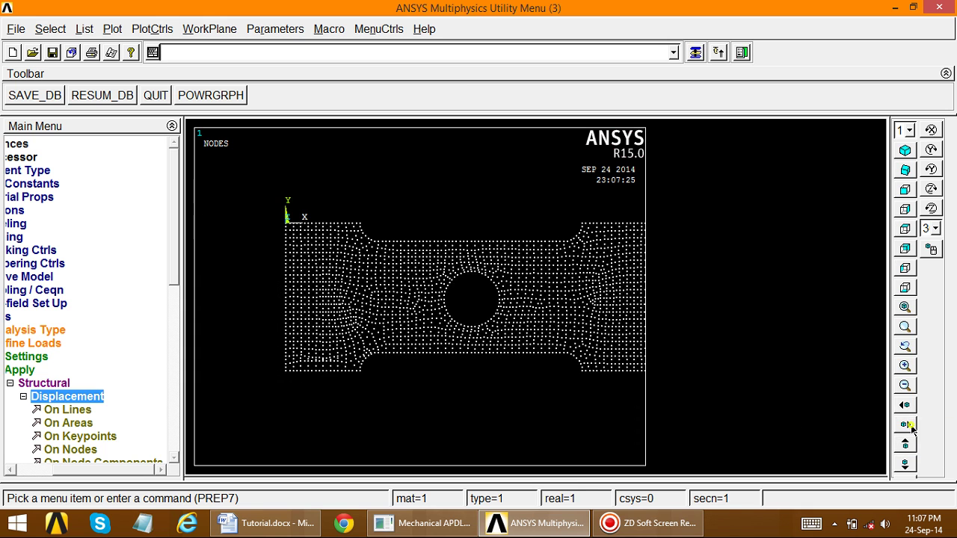
left_click(907, 424)
left_click(906, 366)
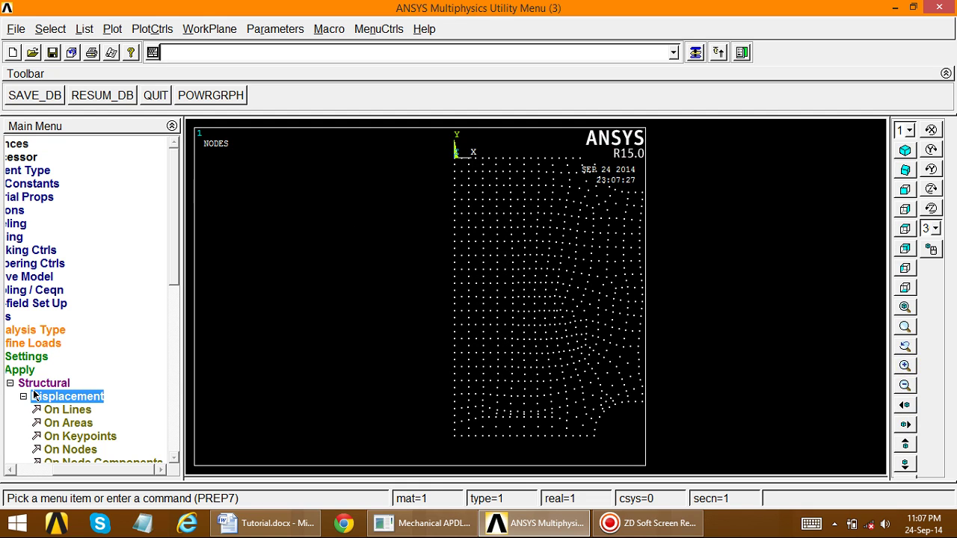
Step: Apply an All DOF displacement constraint to every node along the plate's left edge
left_click(66, 450)
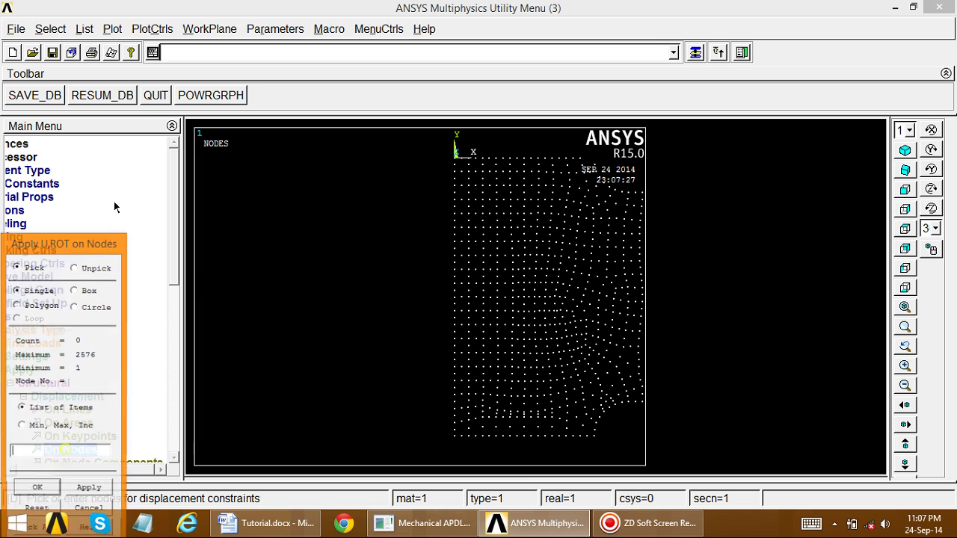
left_click_drag(82, 242, 137, 93)
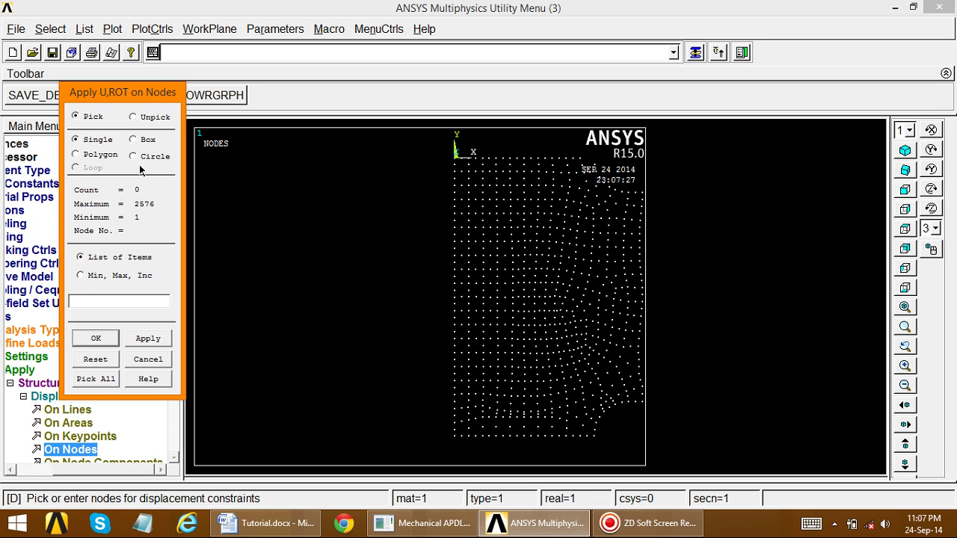
left_click_drag(407, 137, 459, 458)
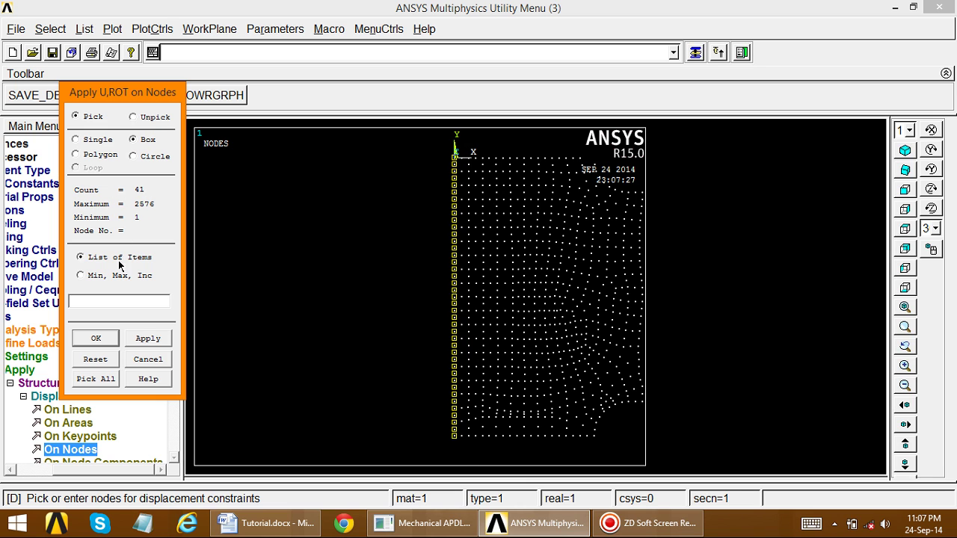
left_click(146, 340)
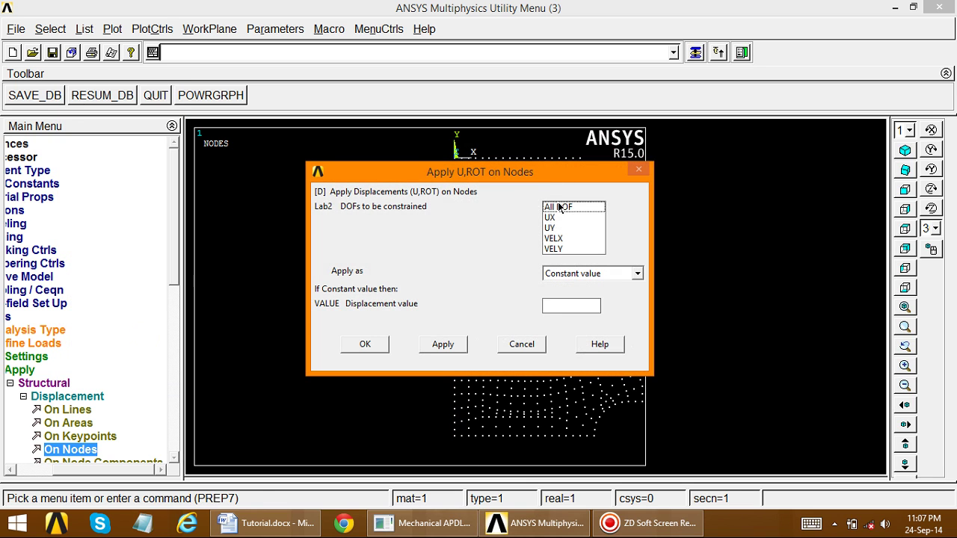
left_click(559, 207)
left_click(364, 344)
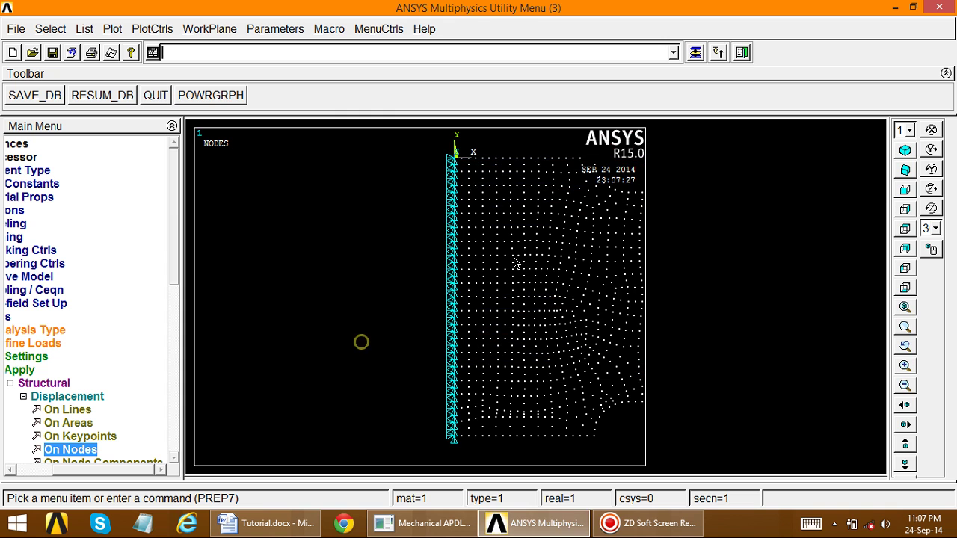
right_click(516, 197)
left_click(549, 257)
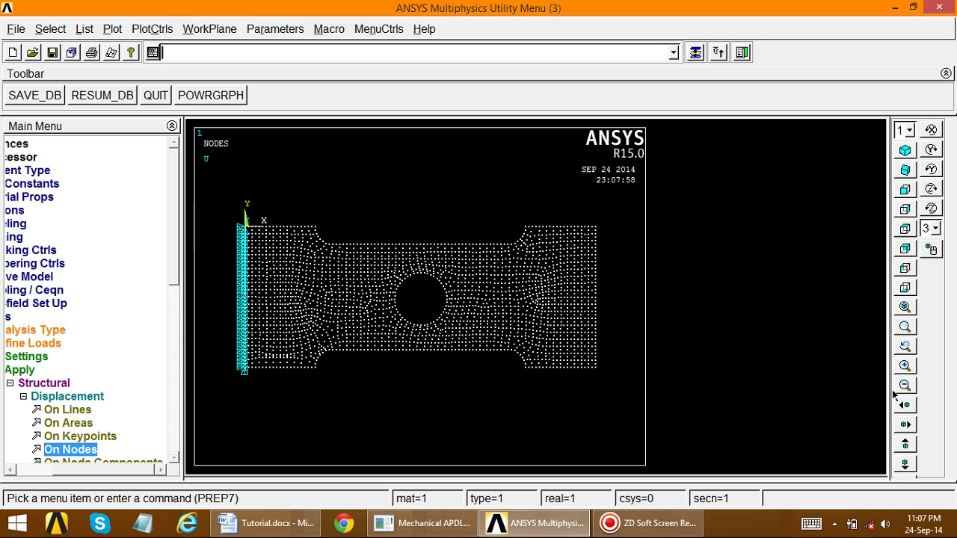
Step: Leave the load commands and plot the model's lines instead of its nodes at the plate's right end
left_click(905, 366)
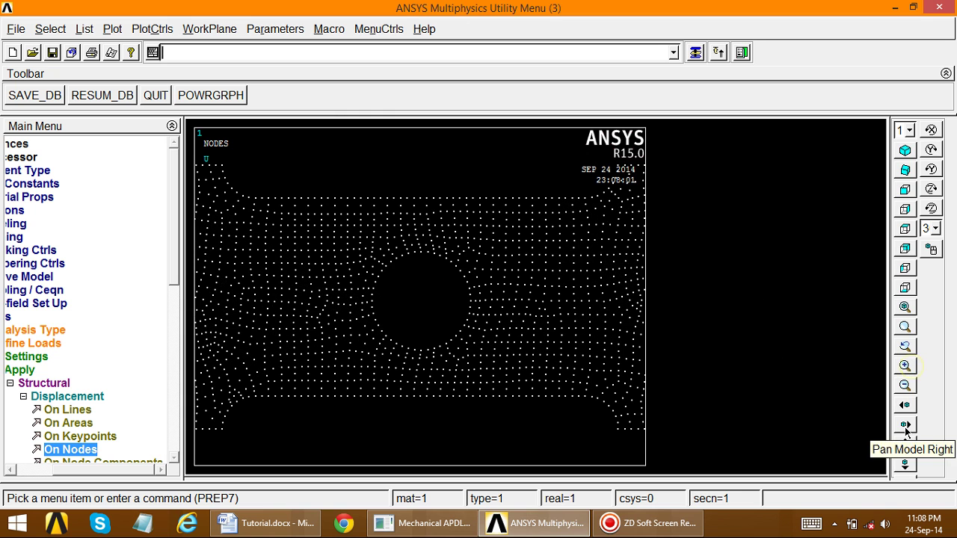
left_click(905, 405)
left_click(905, 405)
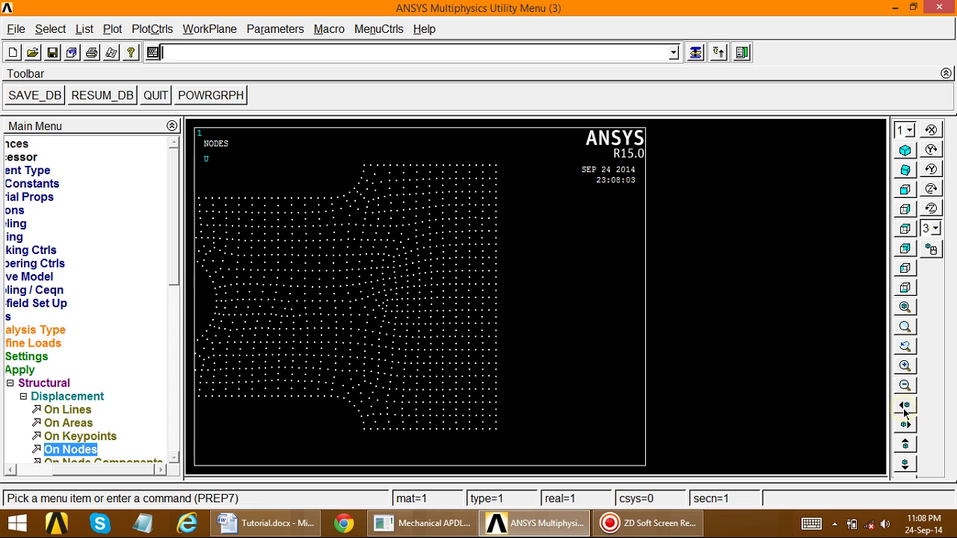
left_click(23, 397)
left_click(63, 382)
left_click(51, 370)
left_click(38, 343)
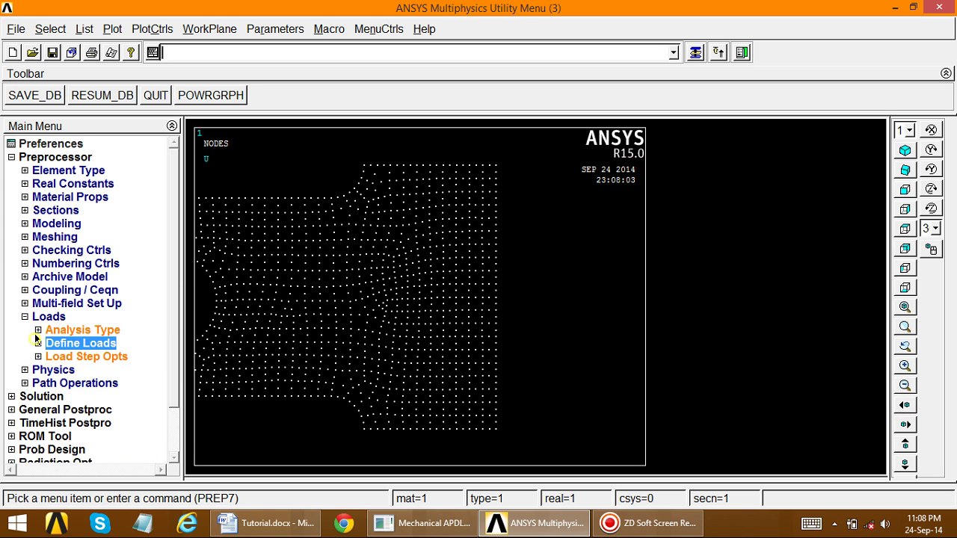
left_click(24, 316)
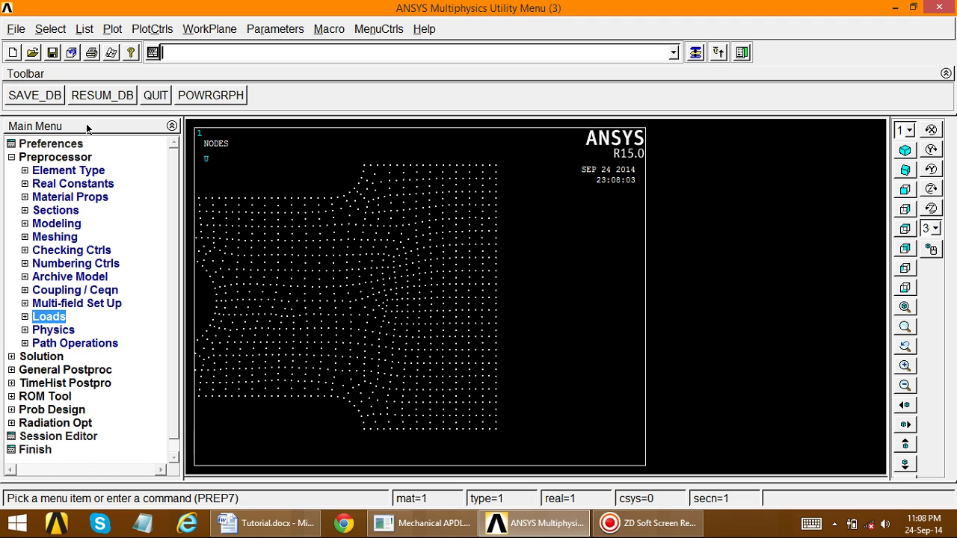
left_click(113, 30)
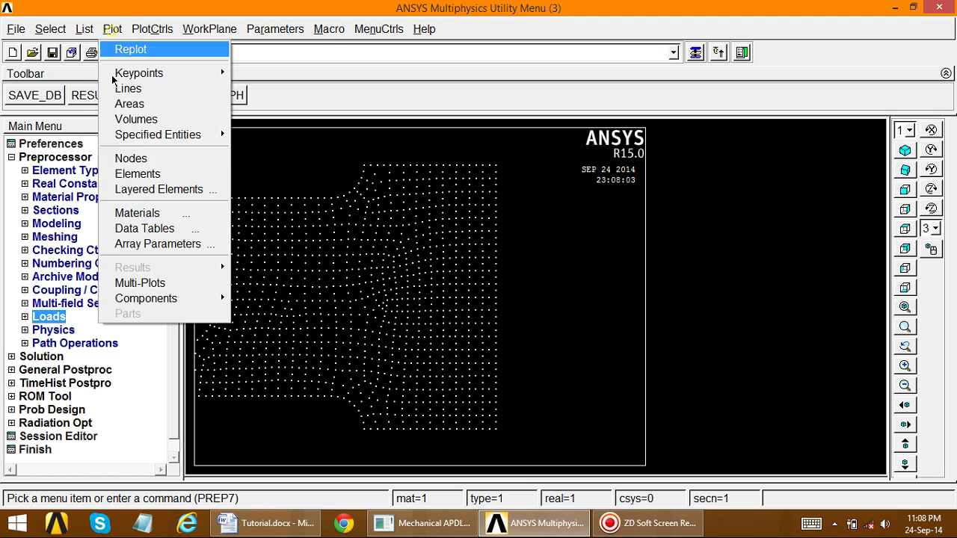
left_click(129, 89)
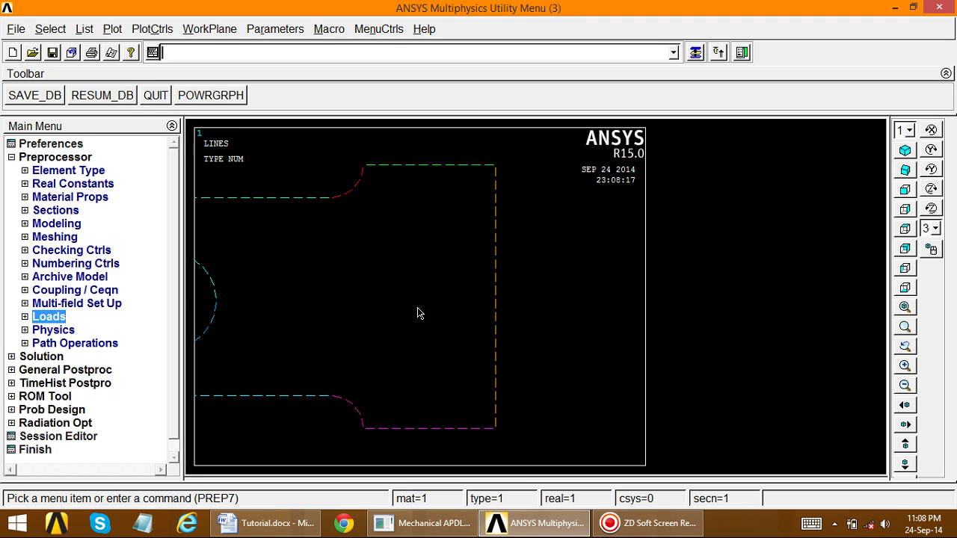
Step: Start a structural pressure load on lines and pick the vertical line at the plate's right end
left_click(24, 316)
left_click(38, 344)
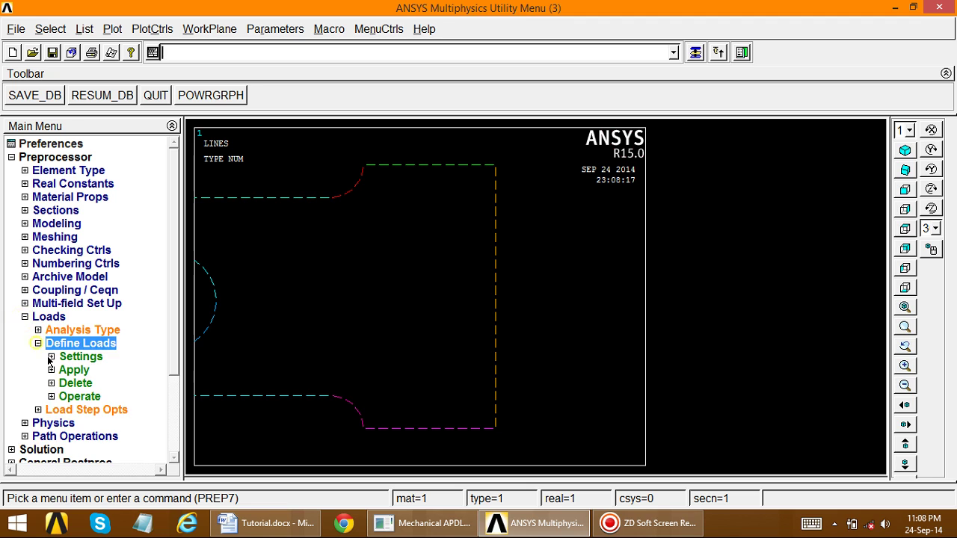
left_click(52, 369)
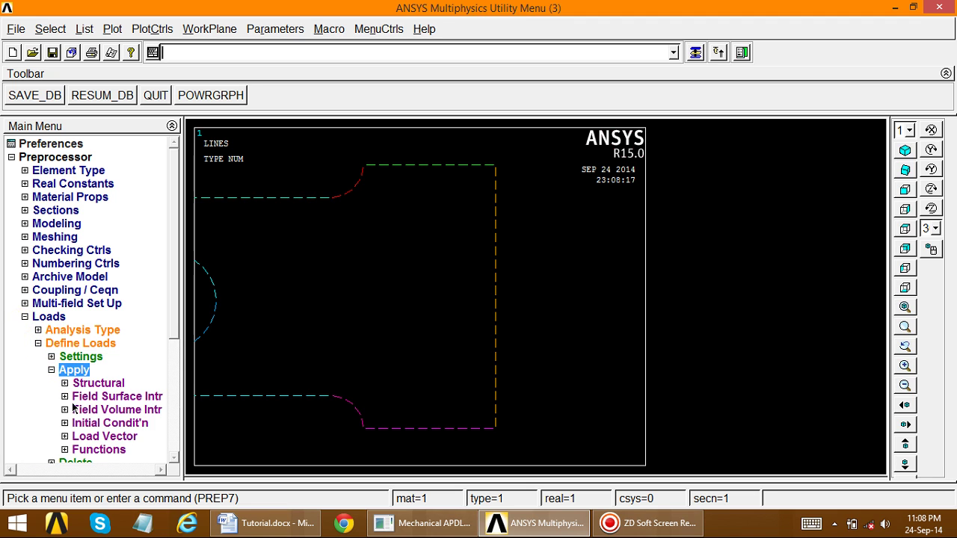
left_click(65, 382)
left_click(86, 423)
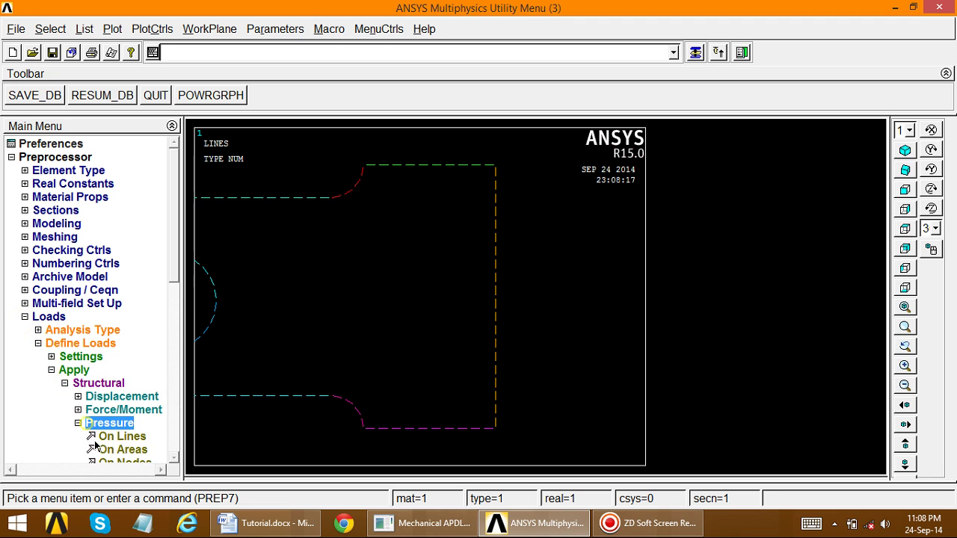
left_click(112, 436)
left_click(486, 331)
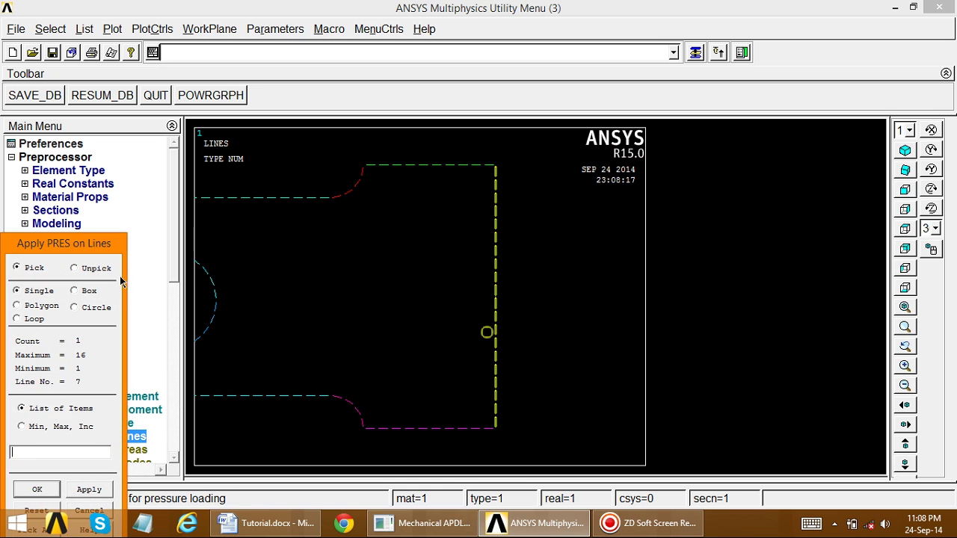
left_click_drag(64, 248, 97, 196)
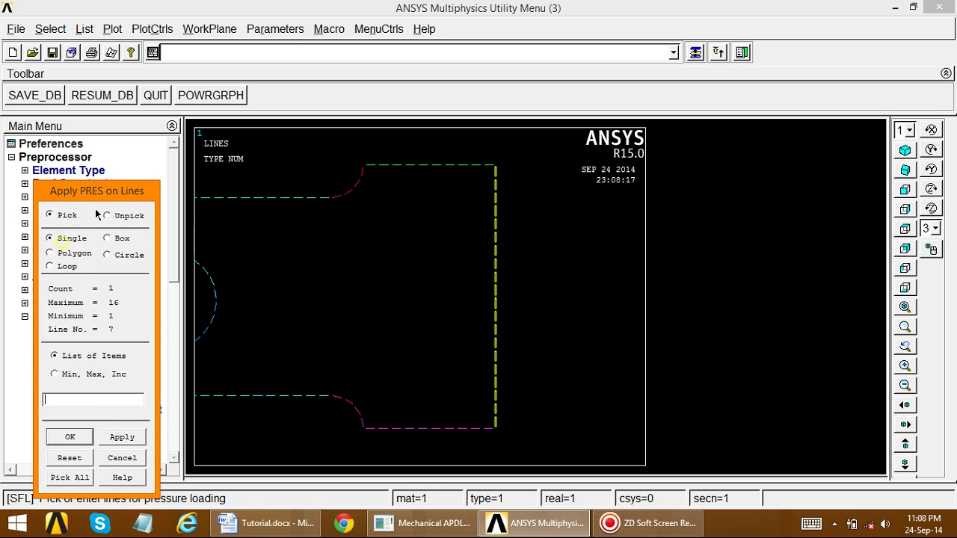
left_click(122, 436)
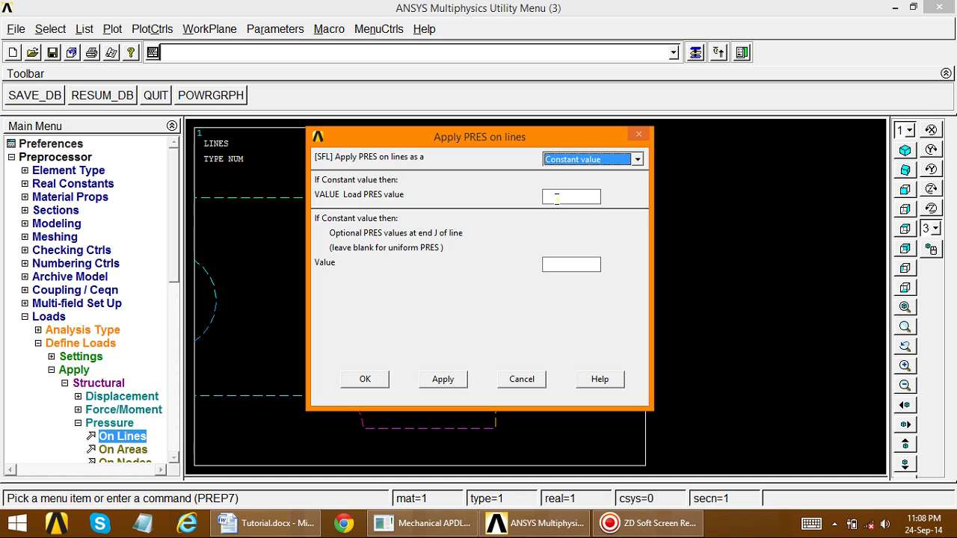
Step: Apply a constant pressure of -60 to the picked line, checking the load against the figure in the Word document Tutorial.docx
left_click(556, 197)
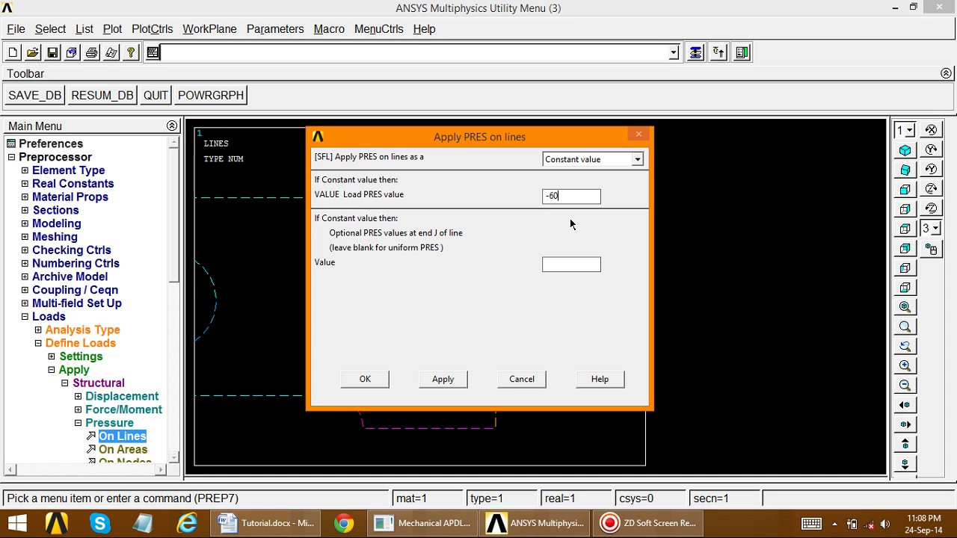
left_click(265, 523)
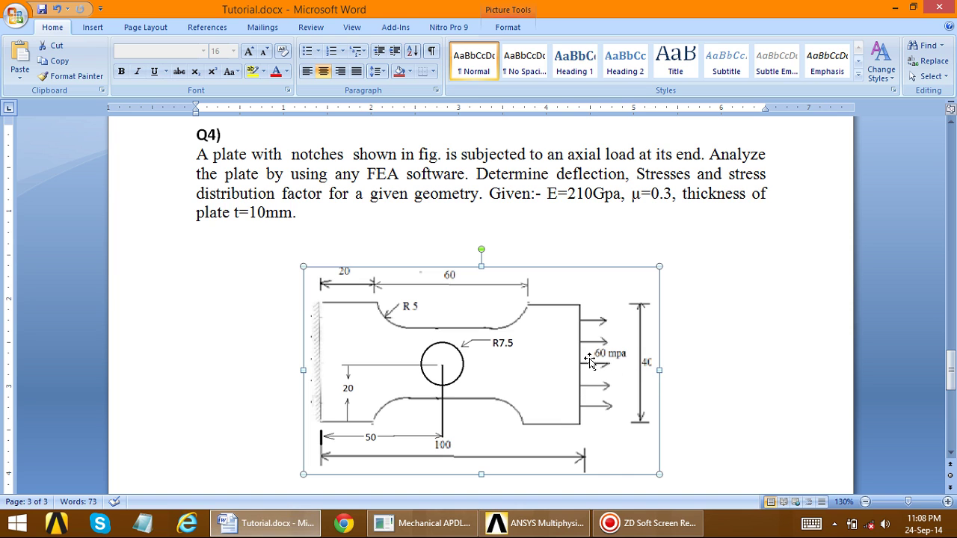
left_click(265, 524)
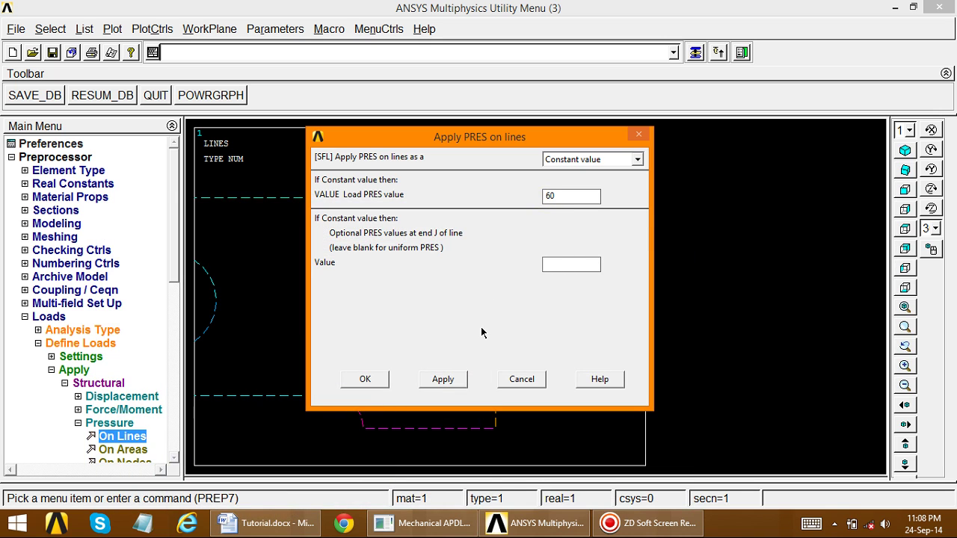
left_click(252, 523)
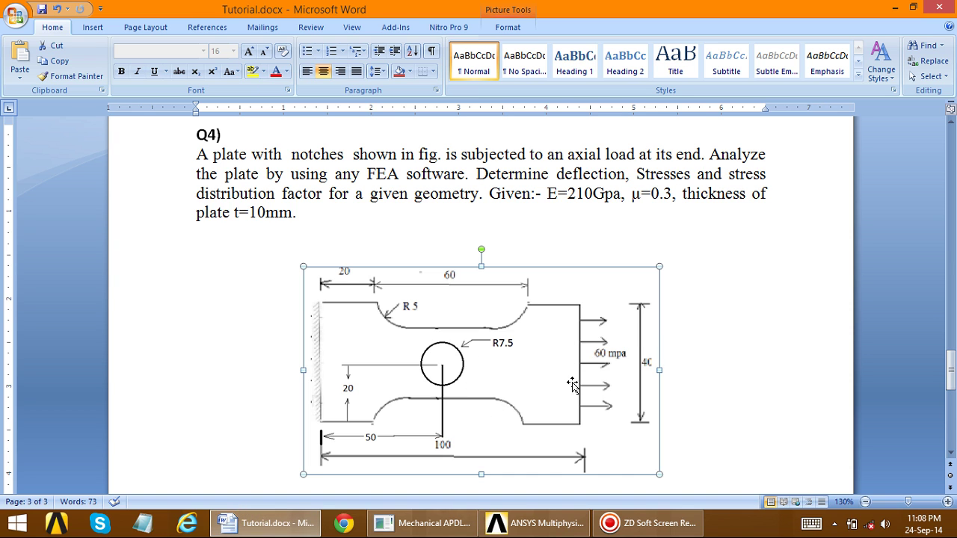
left_click(290, 536)
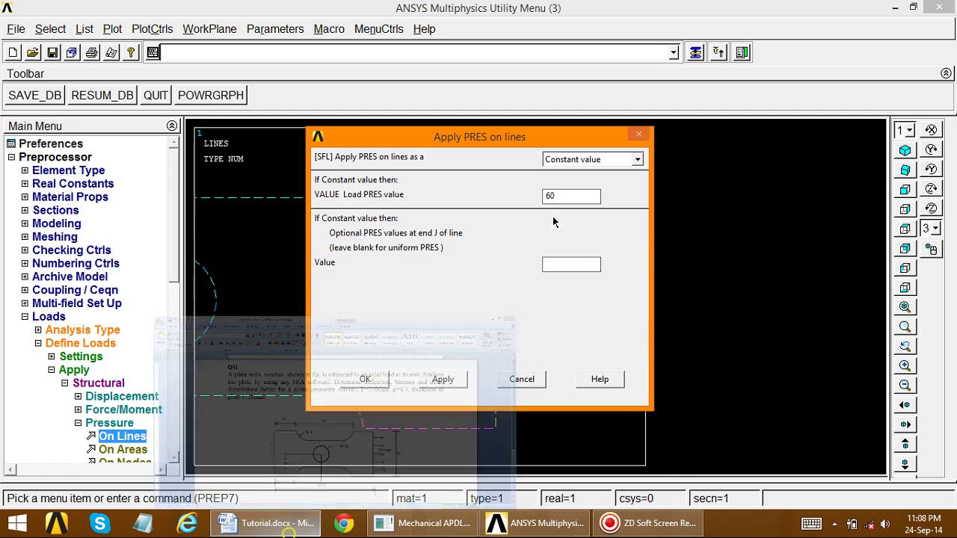
left_click(547, 195)
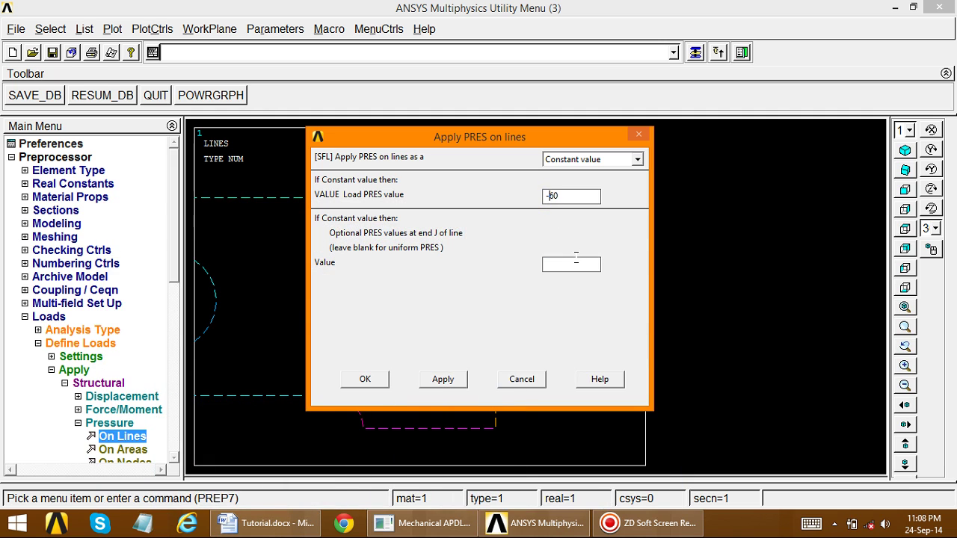
left_click(368, 385)
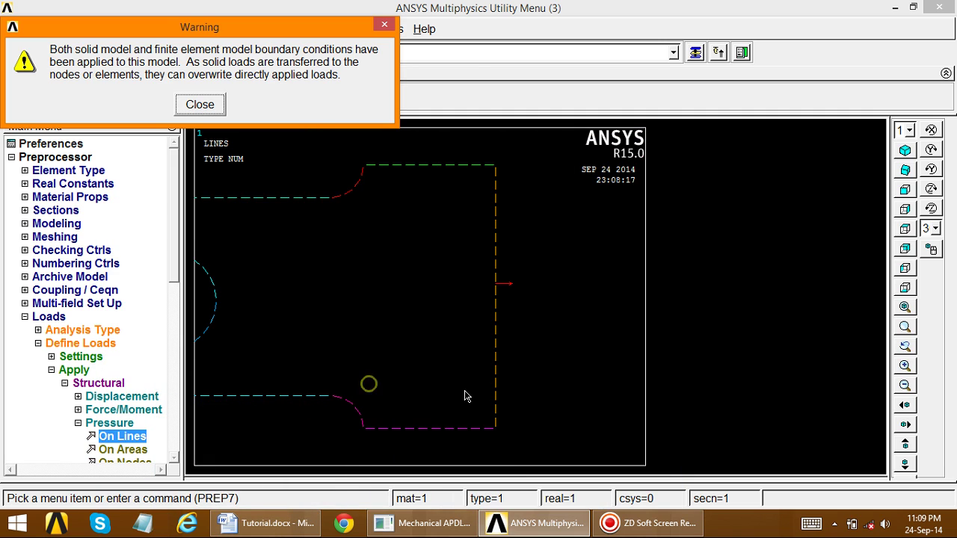
left_click(199, 105)
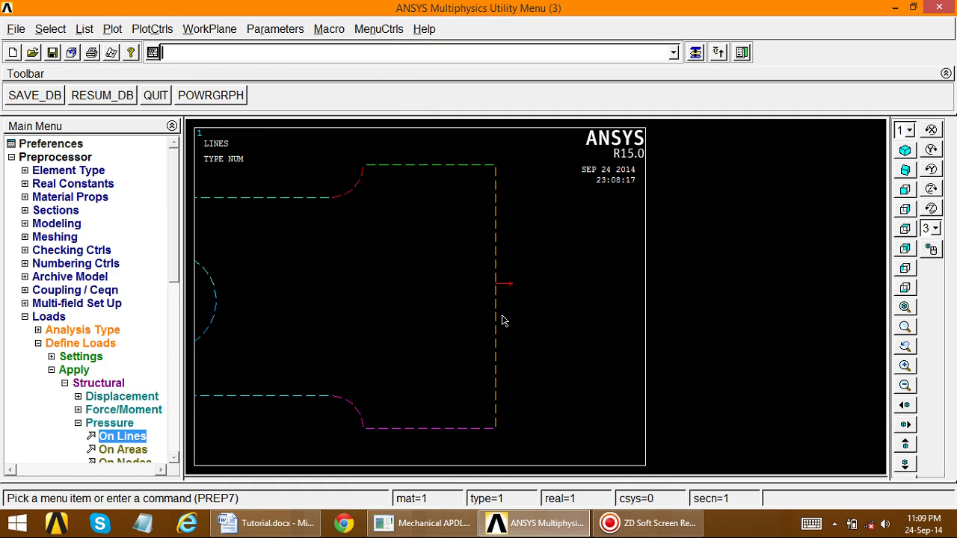
Step: Leave the load commands and display all model entities together in a multi-plot fitted to the whole plate
left_click(64, 370)
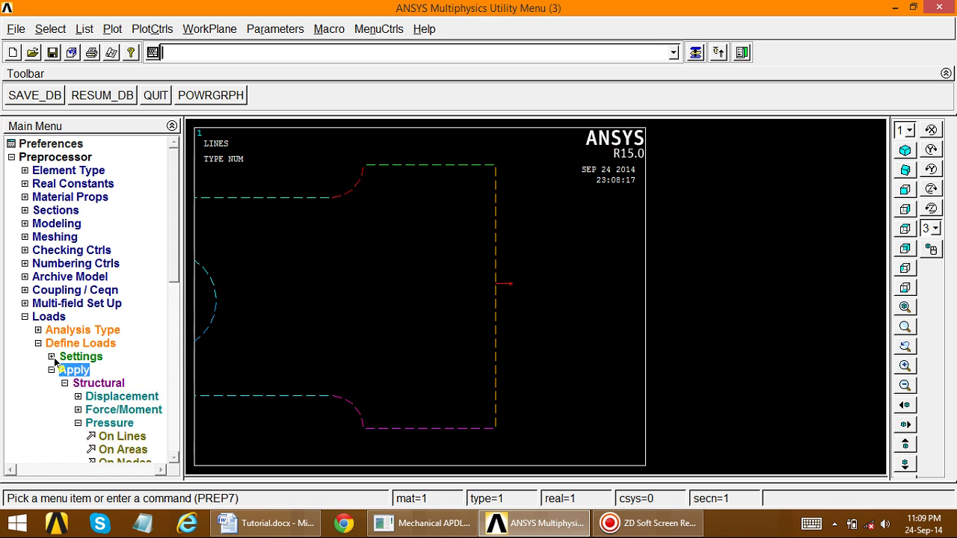
left_click(34, 318)
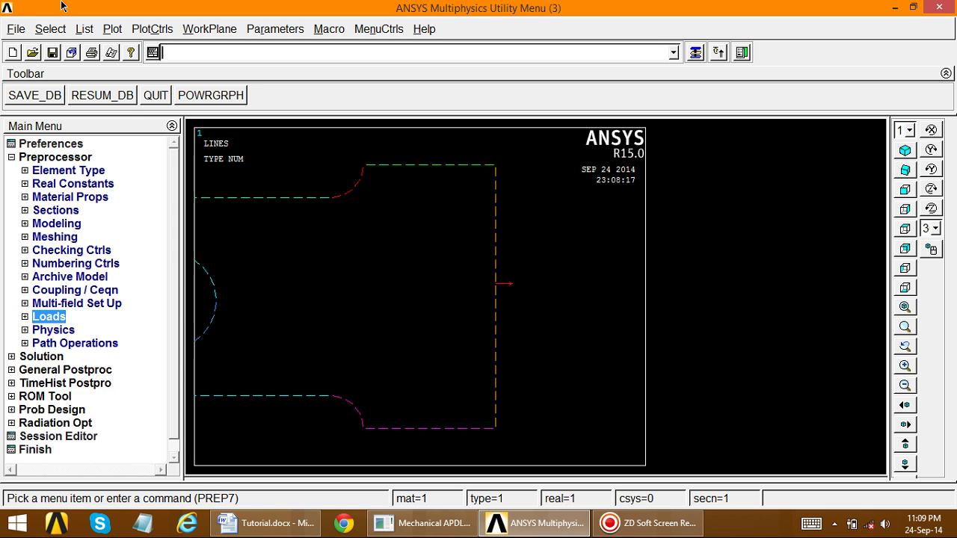
left_click(113, 29)
left_click(134, 282)
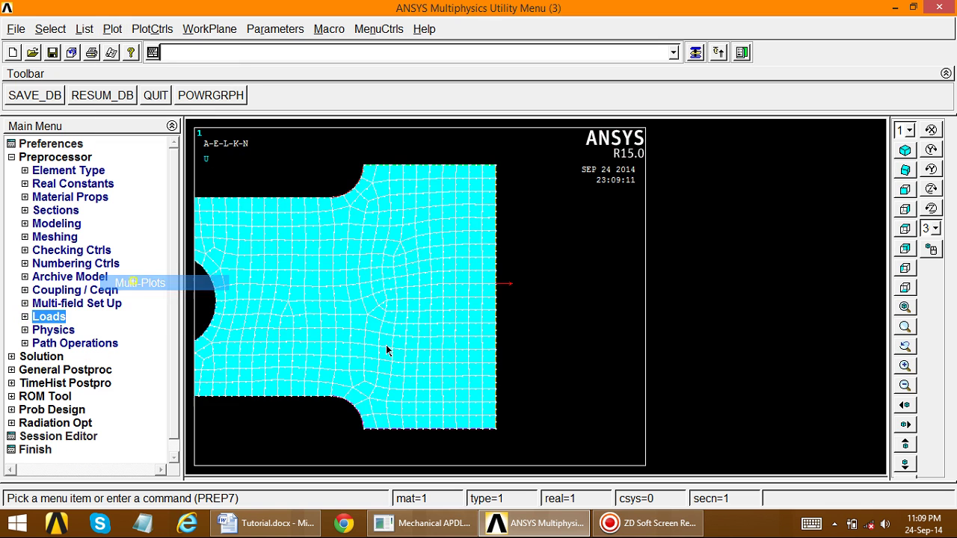
right_click(468, 202)
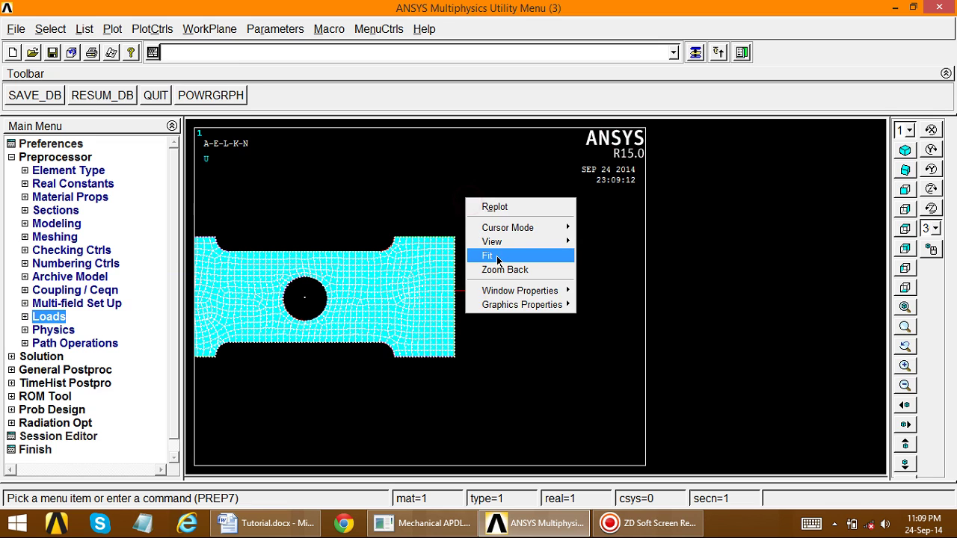
left_click(496, 257)
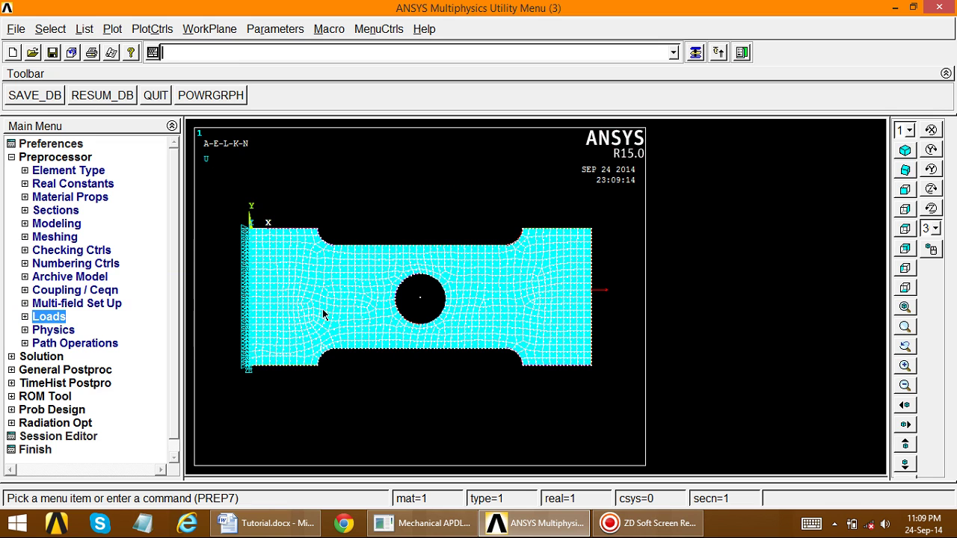
Step: Solve the current load step and close the solution message and status summary
left_click(12, 158)
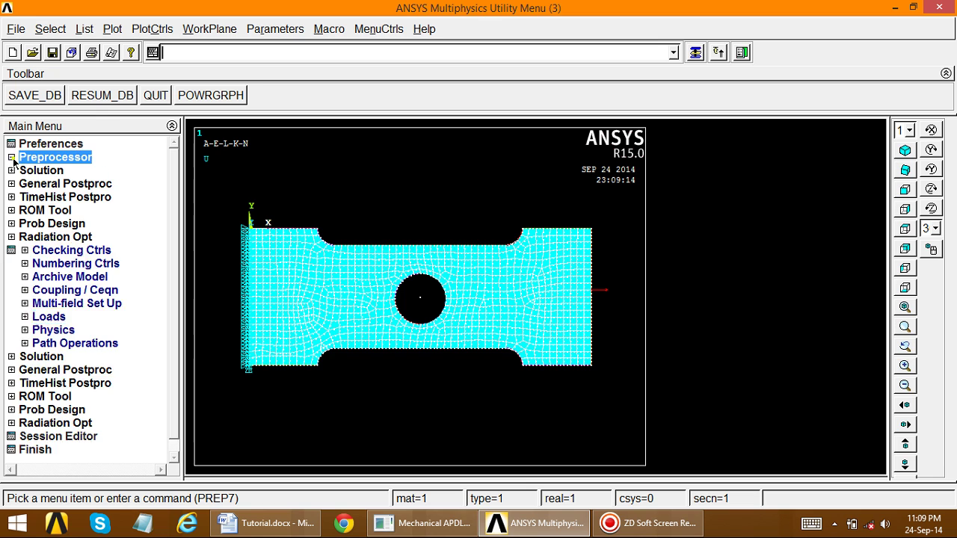
left_click(13, 172)
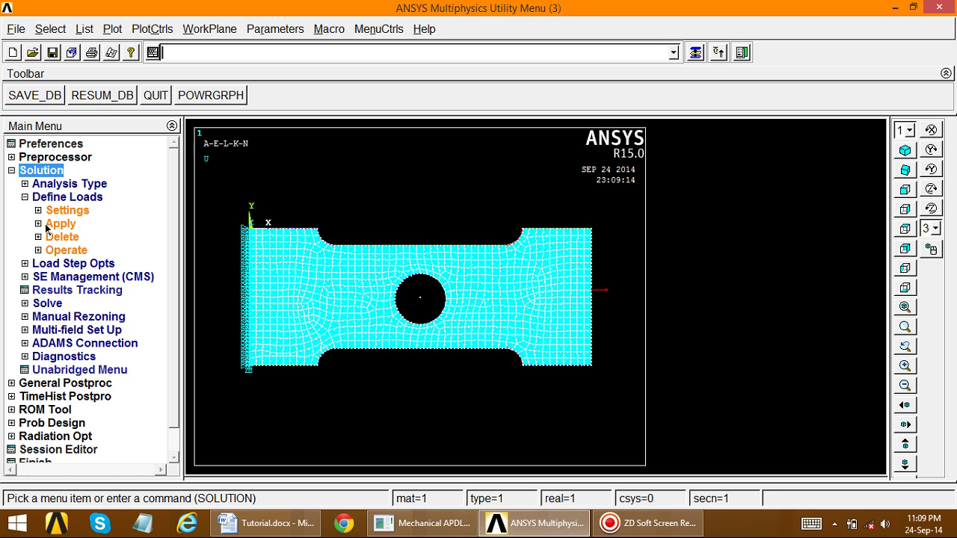
left_click(25, 197)
left_click(39, 249)
left_click(61, 263)
left_click(471, 334)
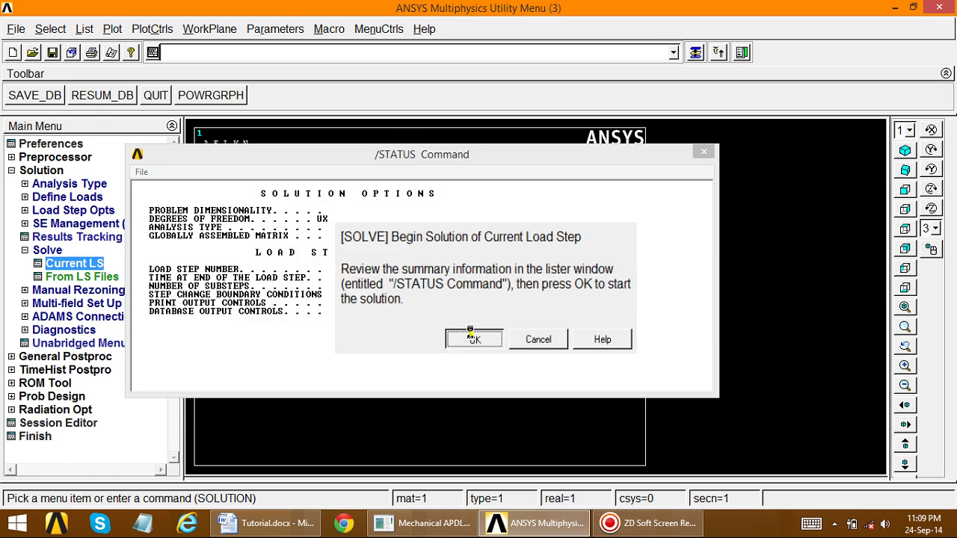
left_click(193, 102)
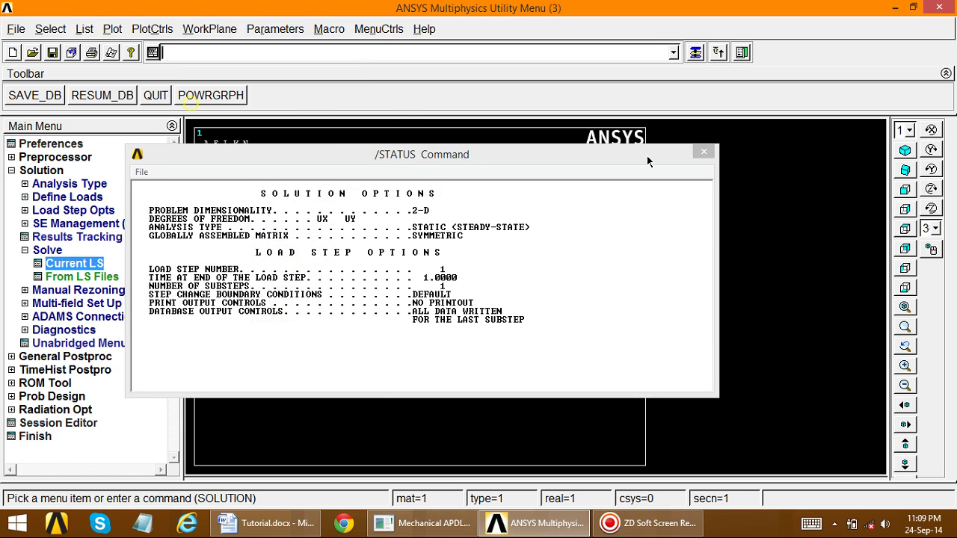
left_click(701, 153)
left_click(30, 250)
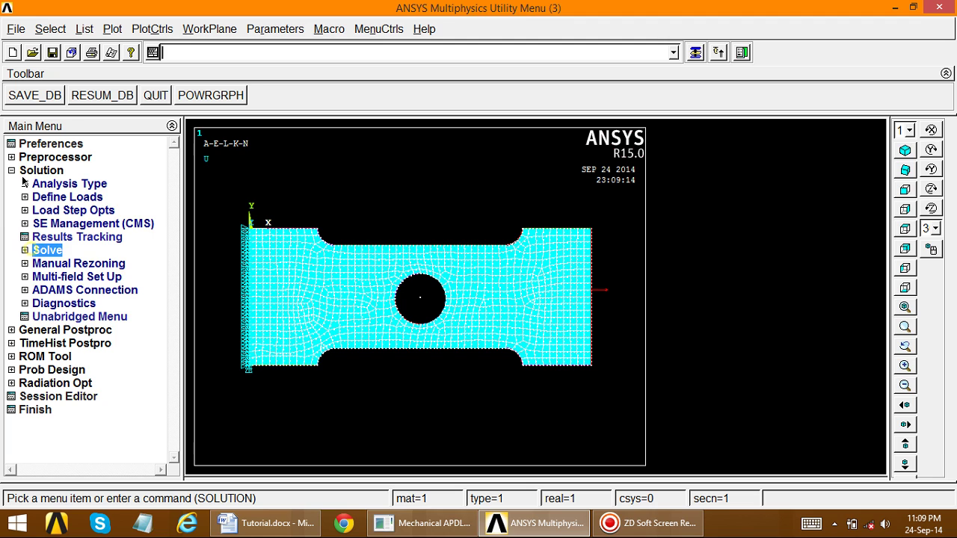
Step: Plot the plate's deformed shape together with the undeformed shape in the general postprocessor
left_click(22, 173)
left_click(22, 172)
left_click(26, 184)
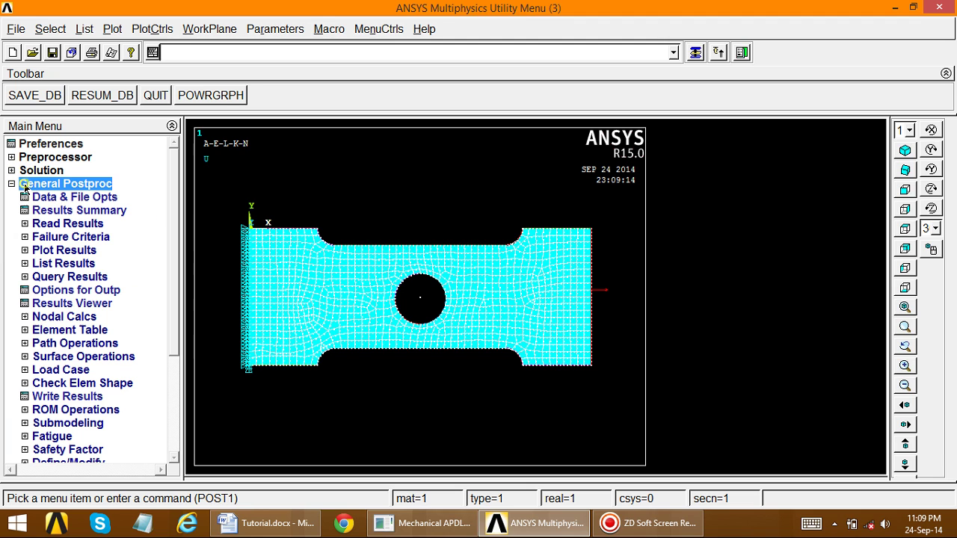
left_click(45, 252)
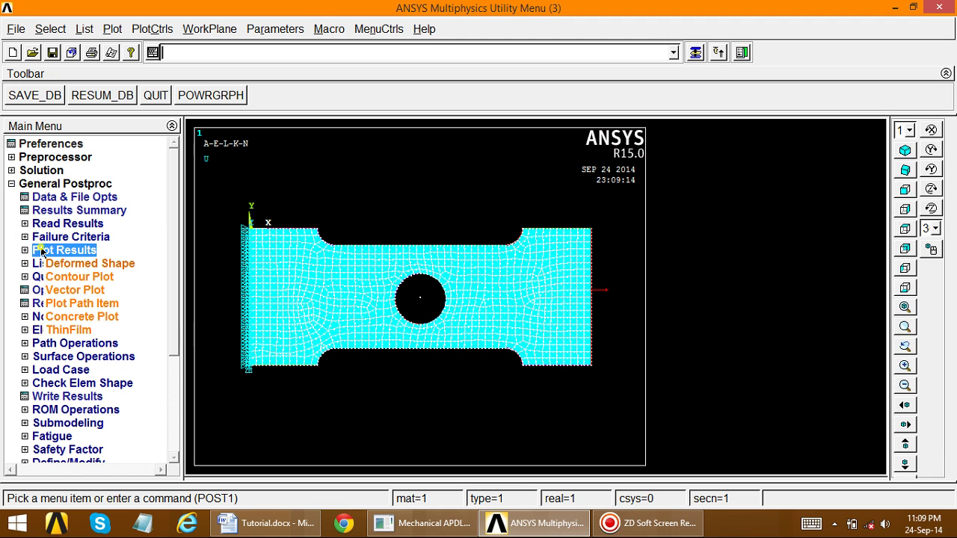
left_click(54, 268)
left_click(582, 262)
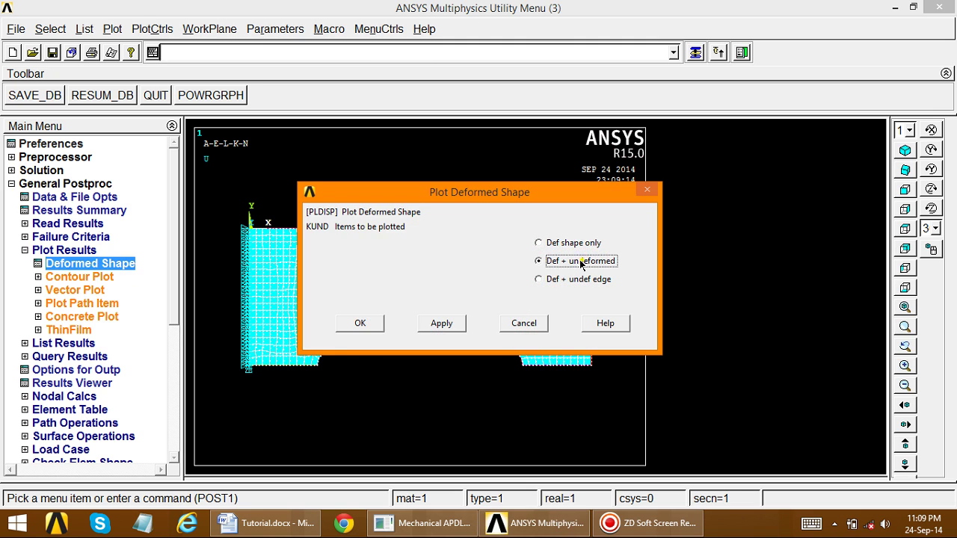
left_click(363, 324)
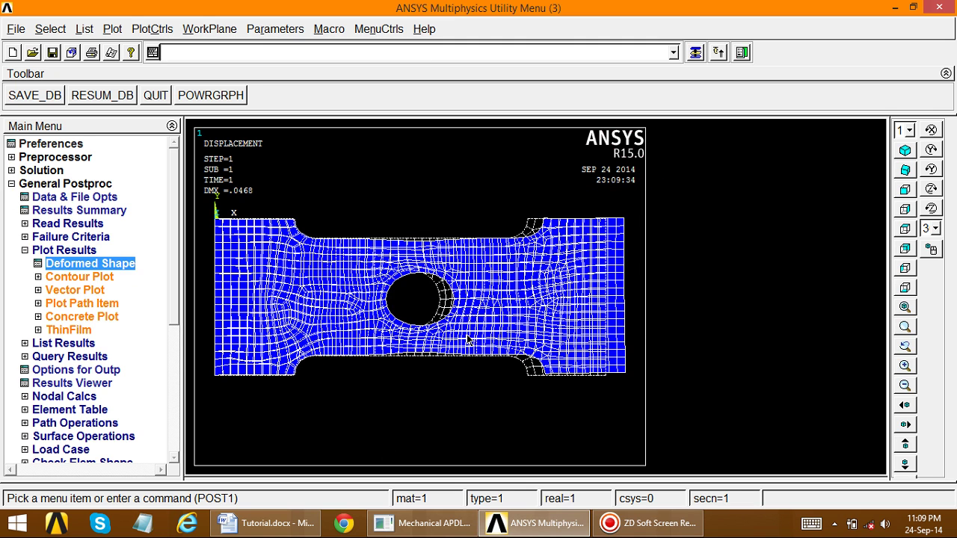
Step: Capture an image of the deformed shape plot, look at its file options, and close the image window
left_click(151, 28)
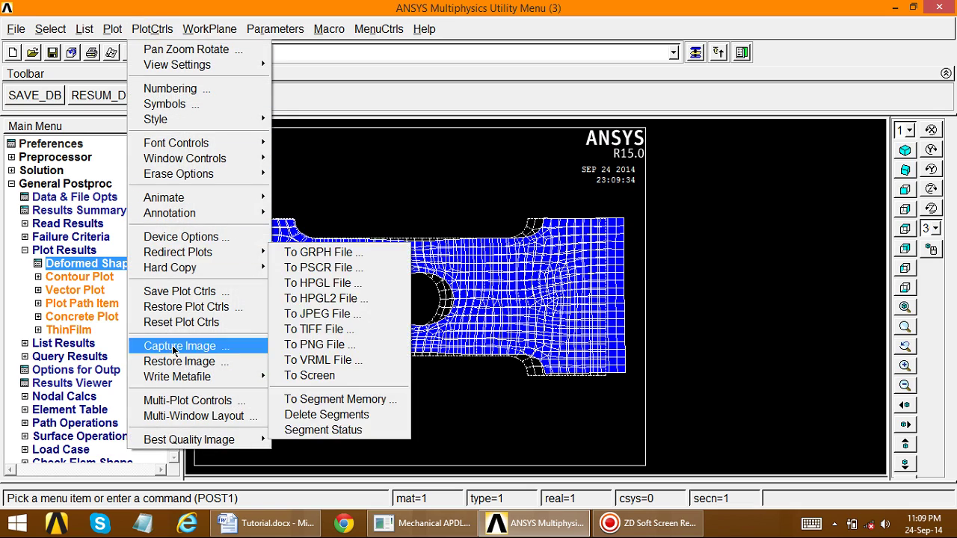
left_click(183, 346)
left_click_drag(214, 153, 224, 41)
left_click(153, 56)
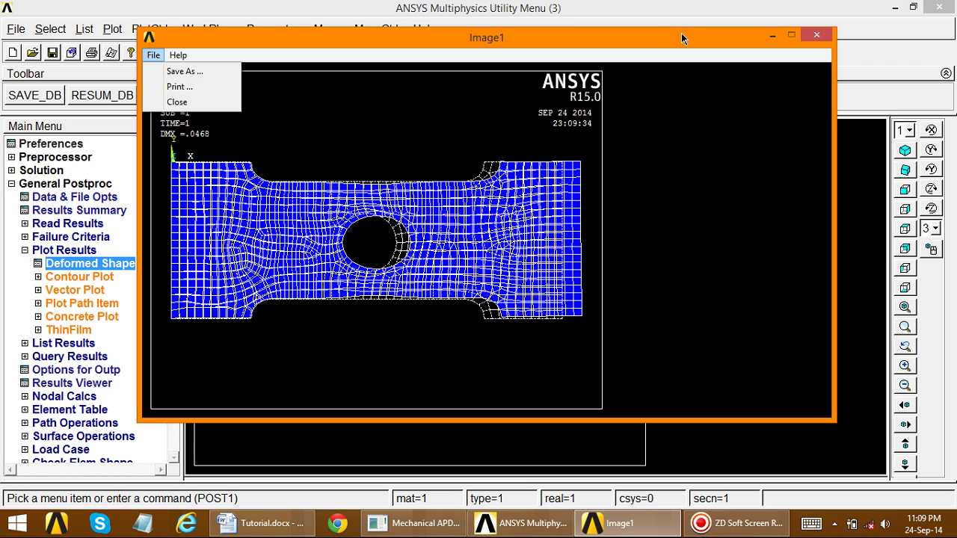
left_click(817, 36)
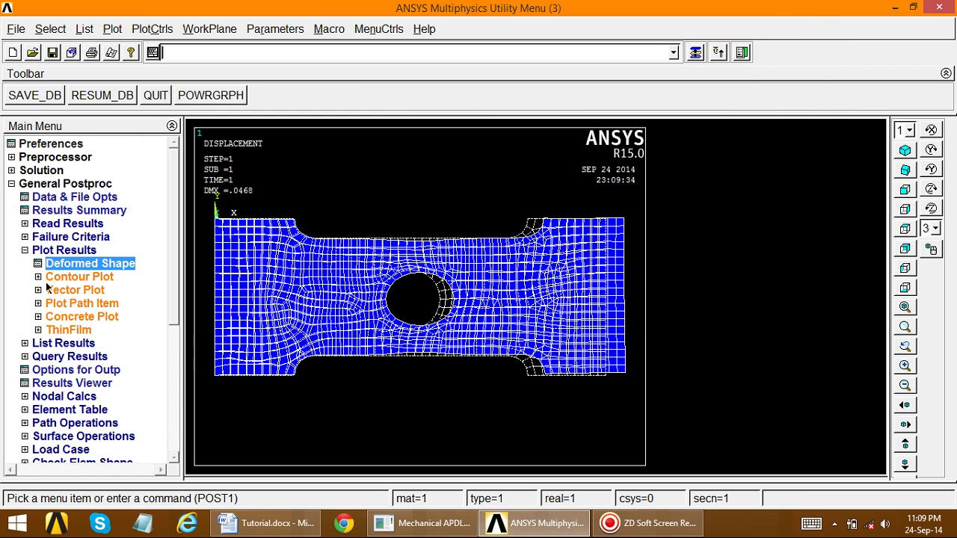
Step: Plot the nodal solution contour of the displacement vector sum, showing the deformed shape only
left_click(48, 278)
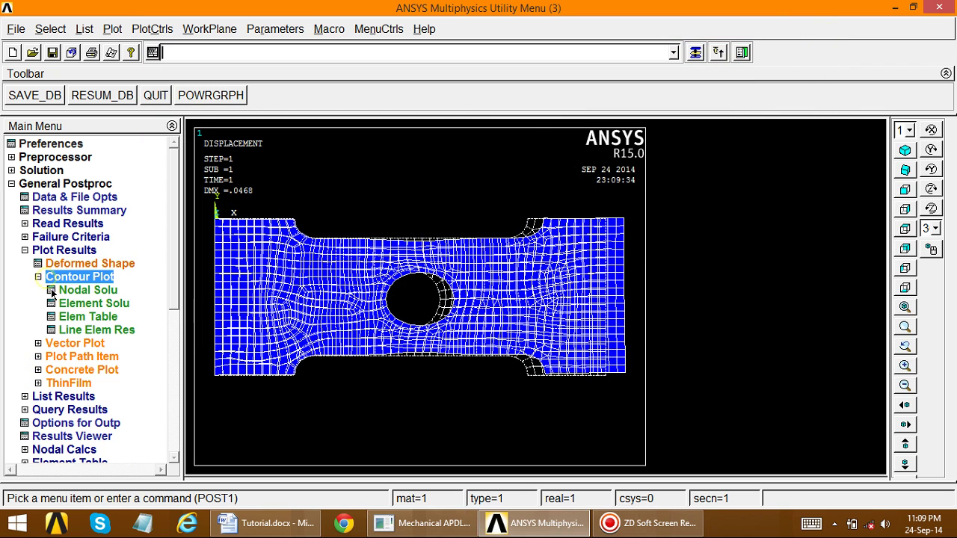
left_click(112, 302)
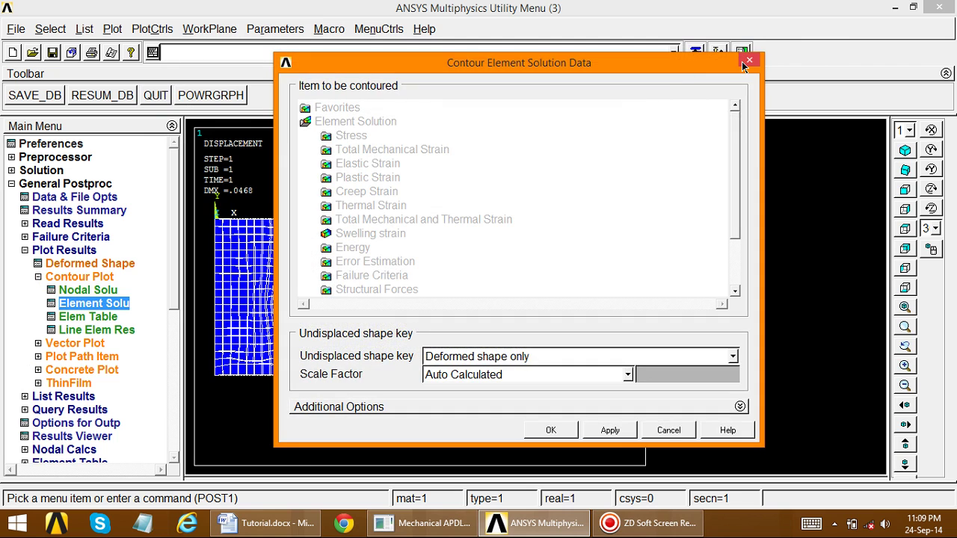
left_click(748, 63)
left_click(82, 290)
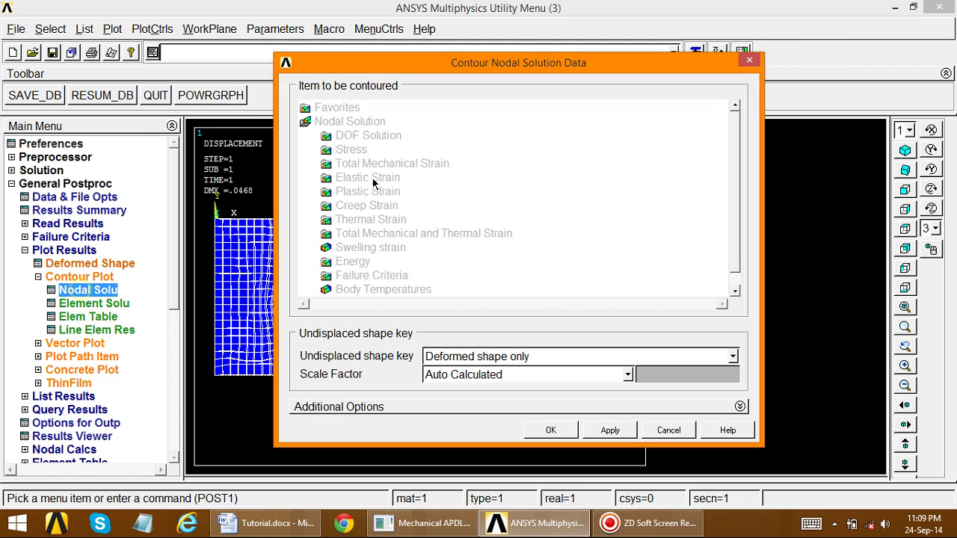
left_click(354, 136)
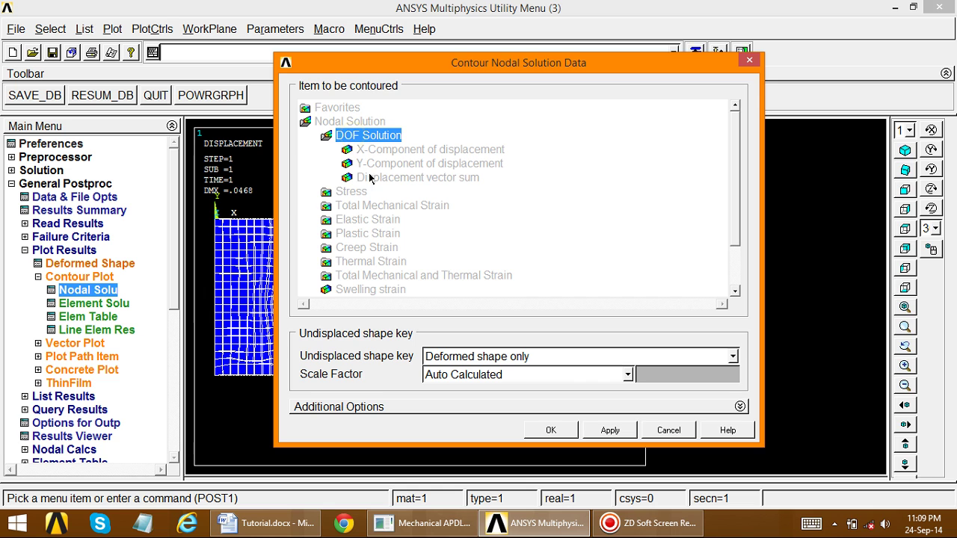
left_click(381, 178)
left_click(550, 430)
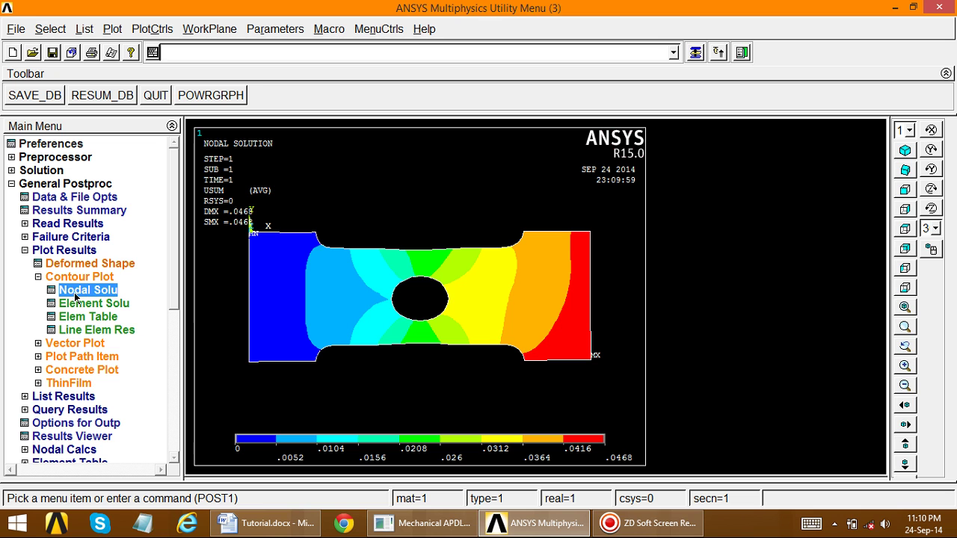
Step: Capture an image of the displacement contour plot, look at its file options, and close the image window
left_click(153, 29)
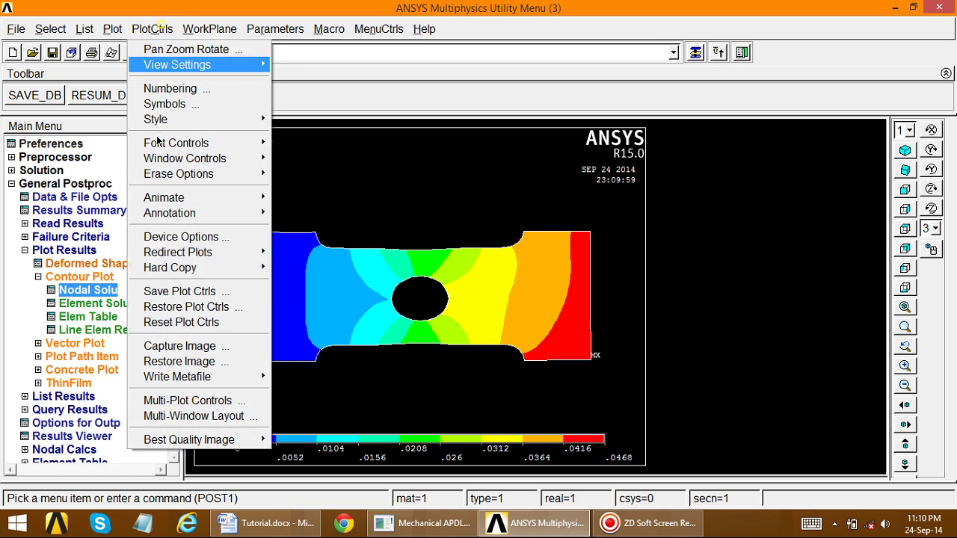
left_click(162, 346)
left_click_drag(184, 157, 192, 94)
left_click(152, 105)
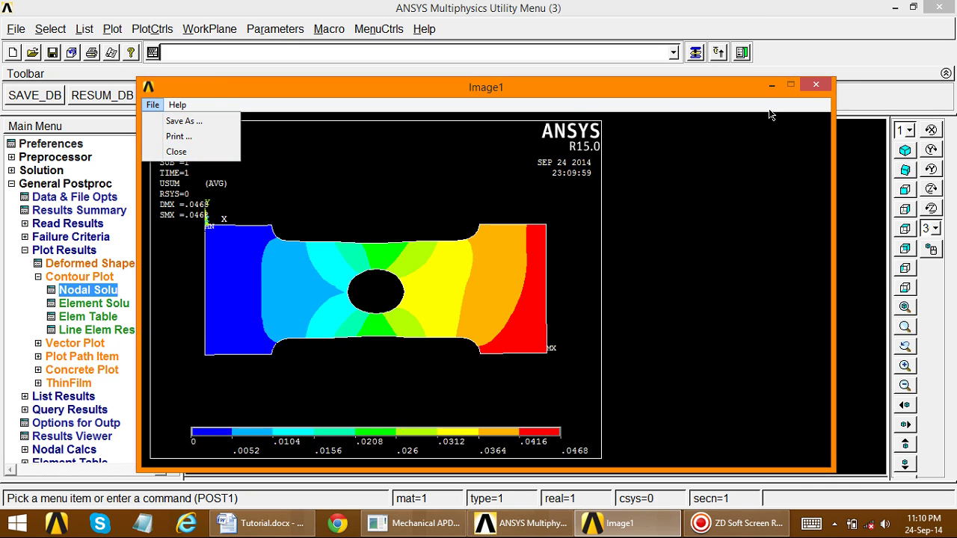
left_click(821, 84)
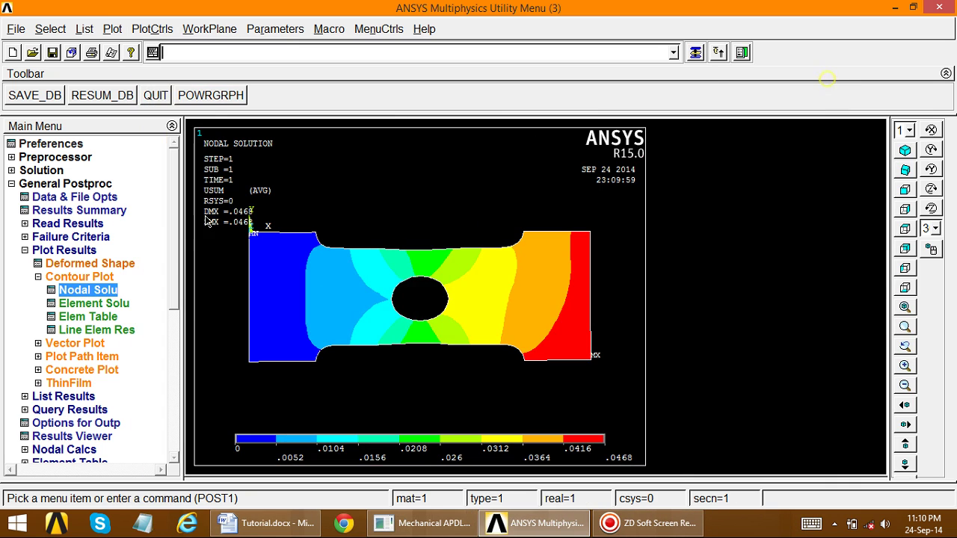
Step: List the nodal solution results for the displacement vector sum
left_click(38, 276)
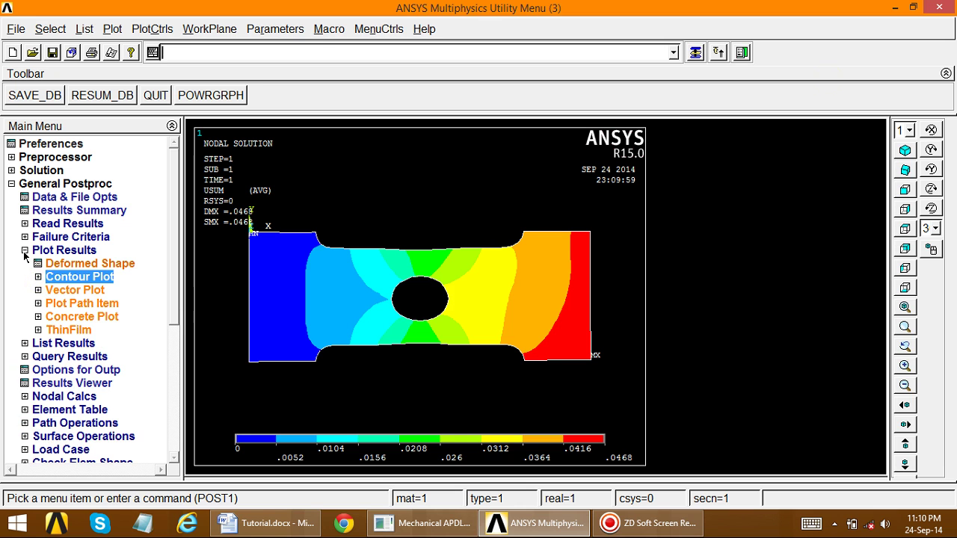
left_click(24, 251)
left_click(25, 263)
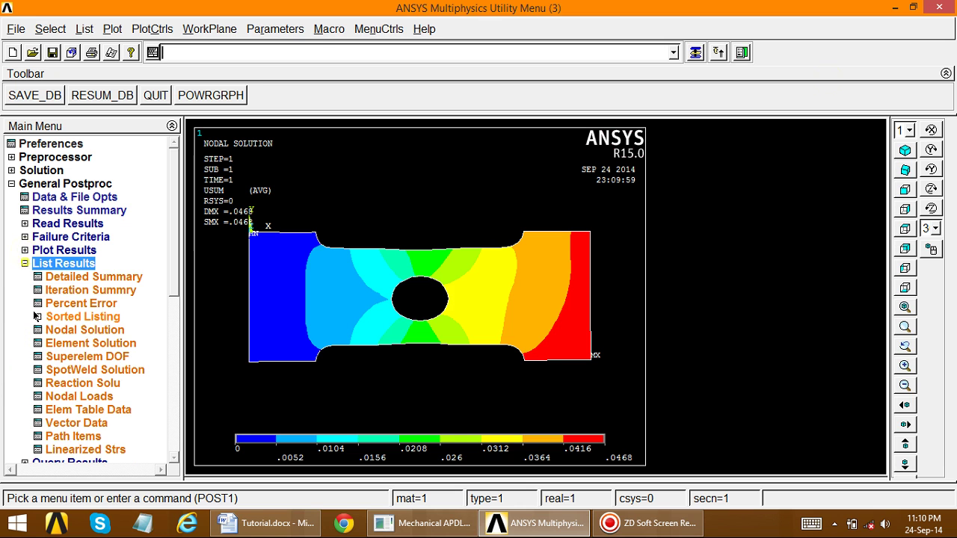
left_click(74, 331)
left_click(408, 198)
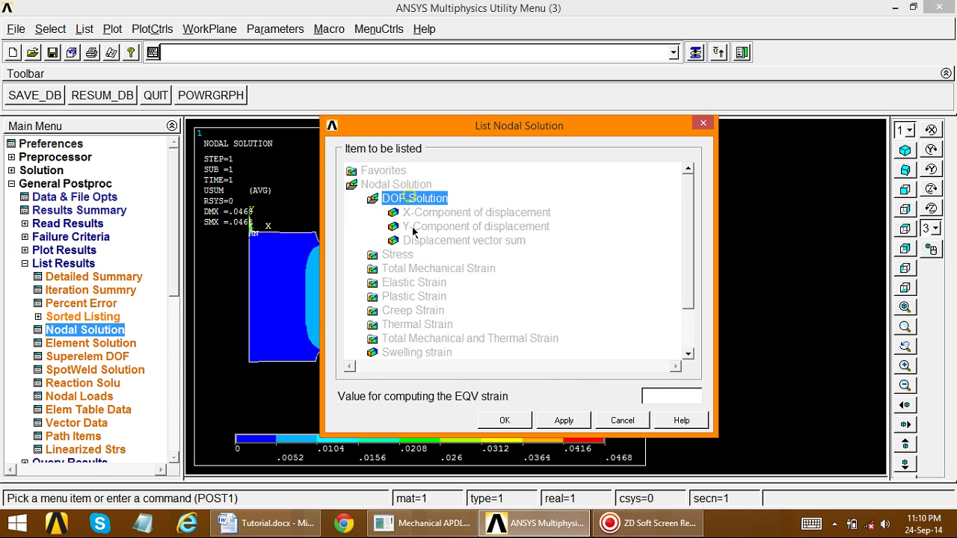
left_click(423, 241)
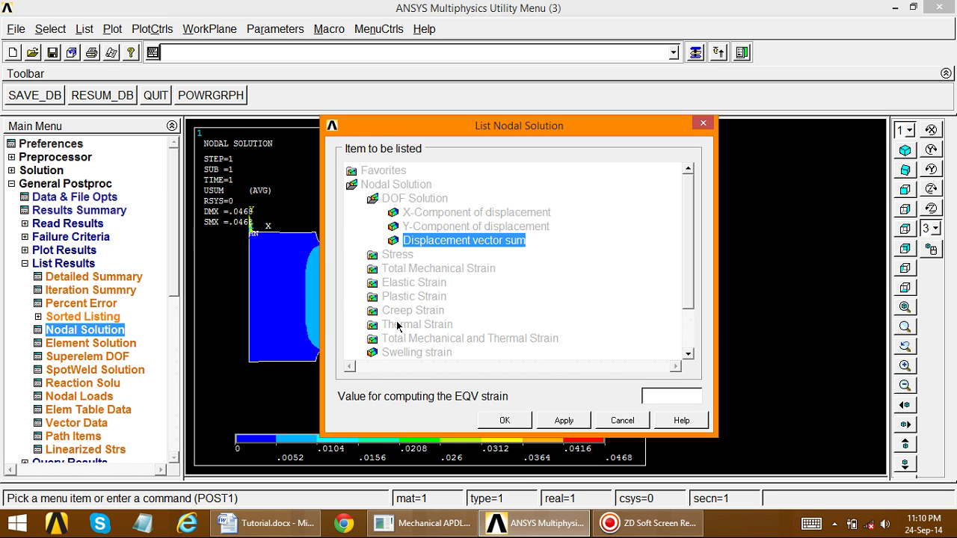
left_click(505, 420)
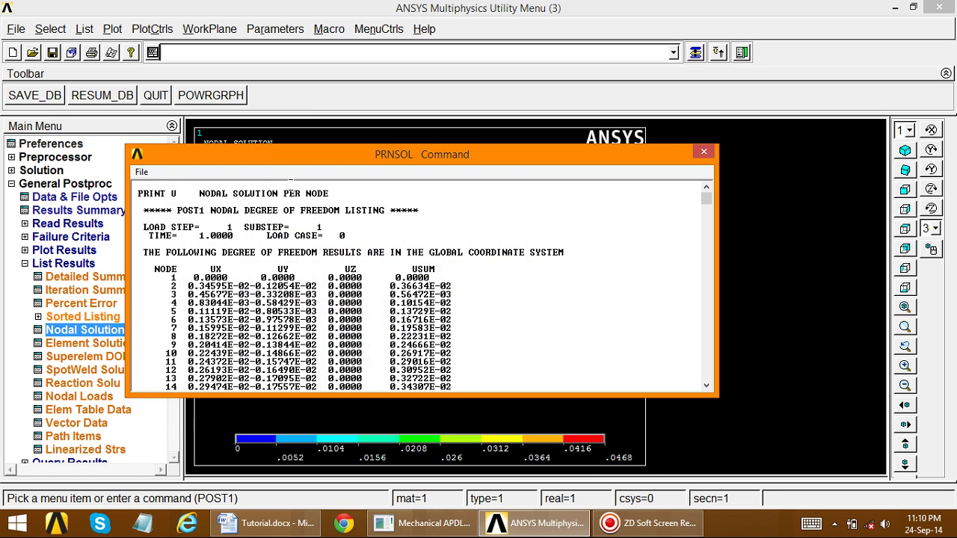
Step: Examine the maximum absolute values at the end of the nodal displacement listing, view its file options, and close it
left_click_drag(705, 201, 707, 389)
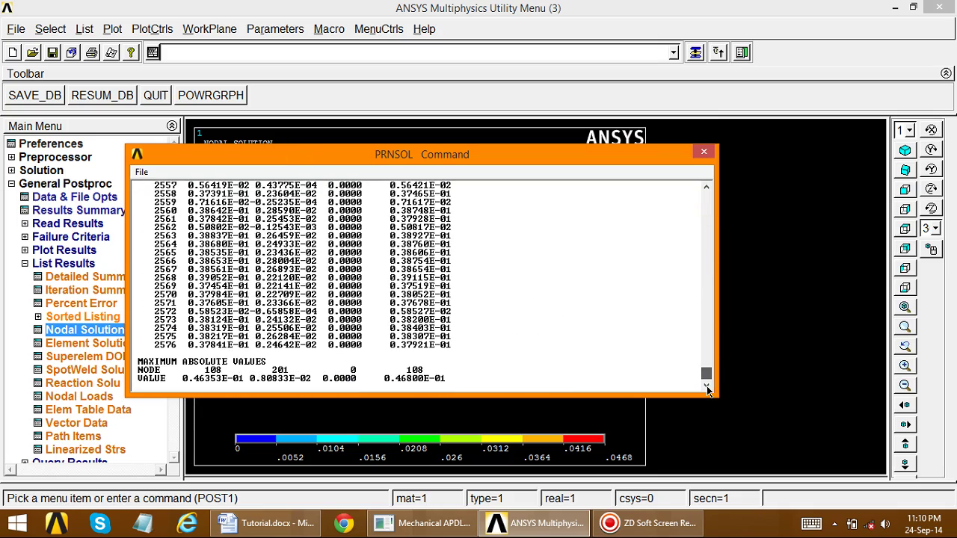
left_click(141, 172)
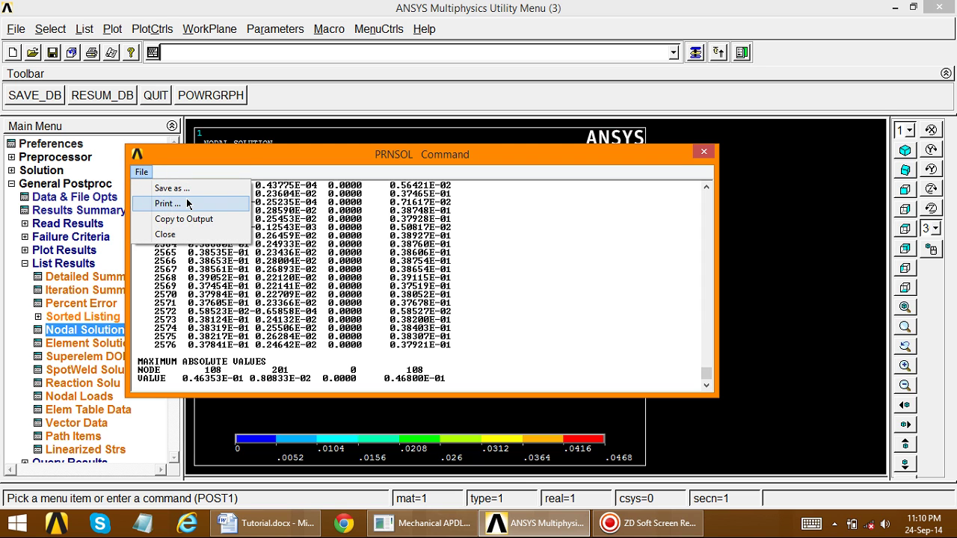
left_click(706, 157)
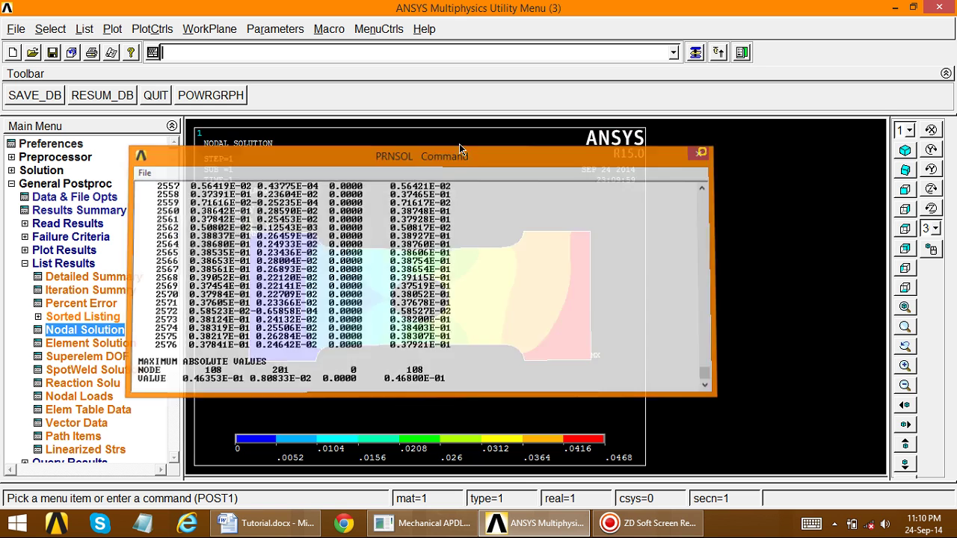
Step: List the reaction solution for all items, look through the nodal reaction forces, and close the listing
left_click(66, 385)
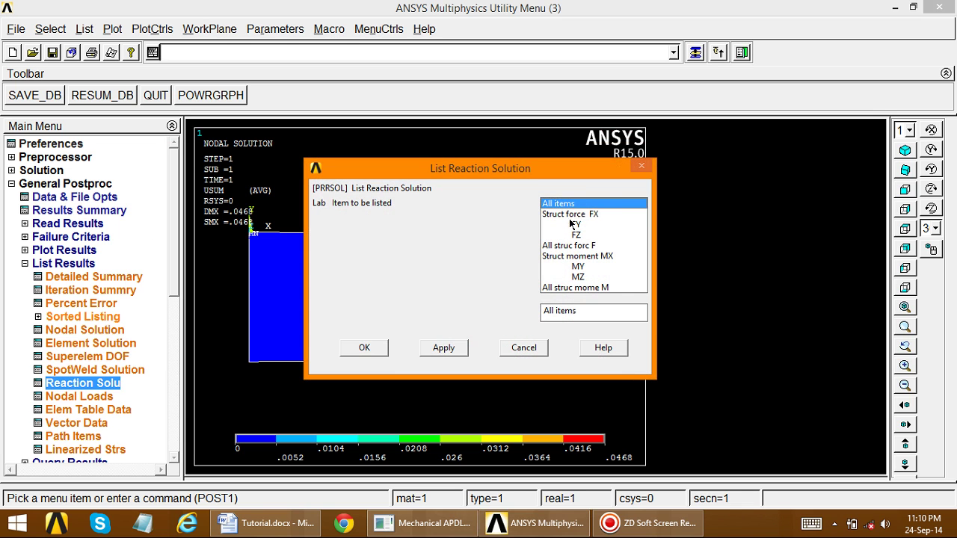
left_click(364, 347)
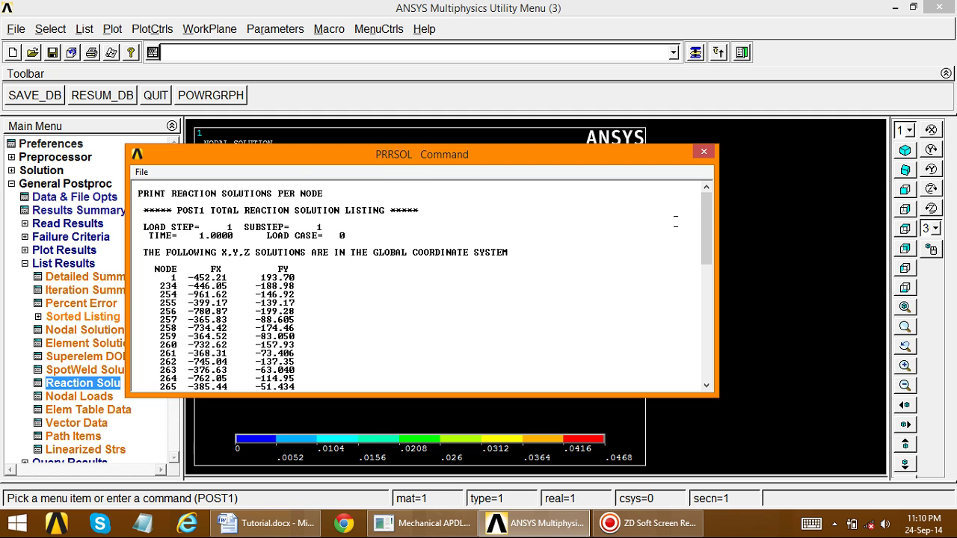
left_click_drag(707, 218, 721, 192)
left_click(703, 151)
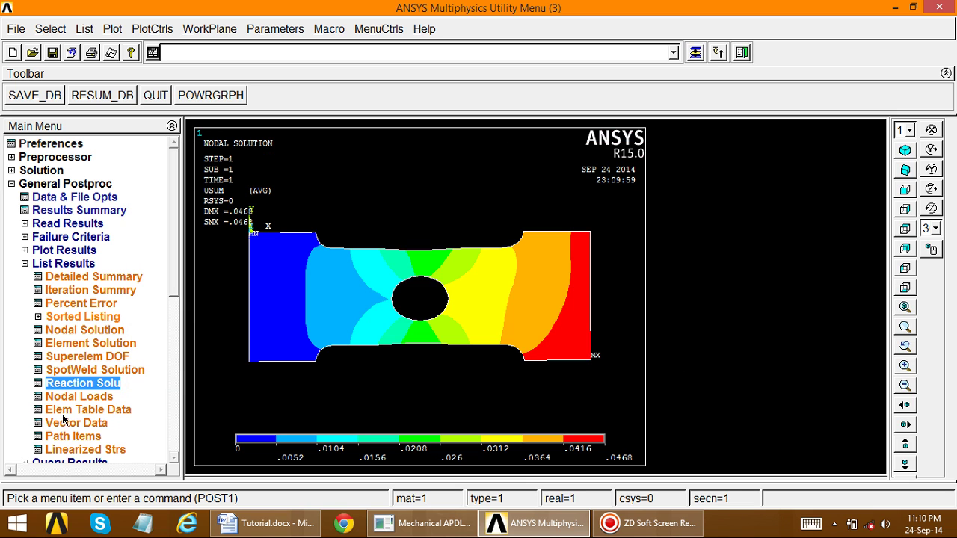
left_click_drag(178, 281, 180, 317)
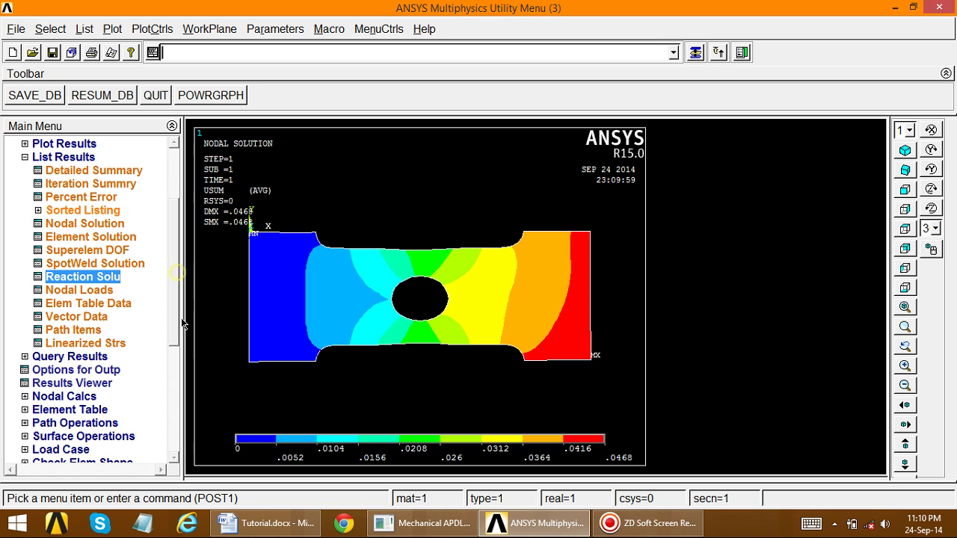
left_click(624, 527)
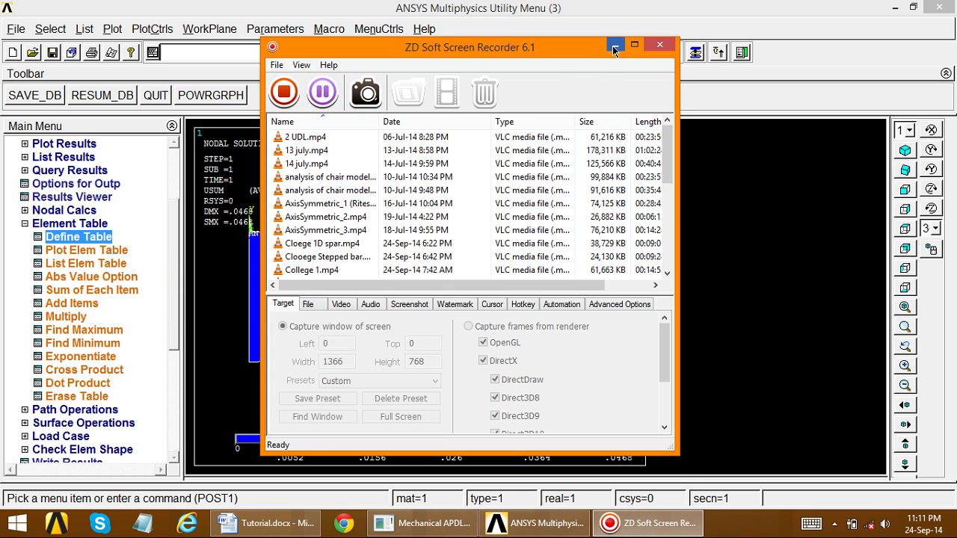
left_click(614, 45)
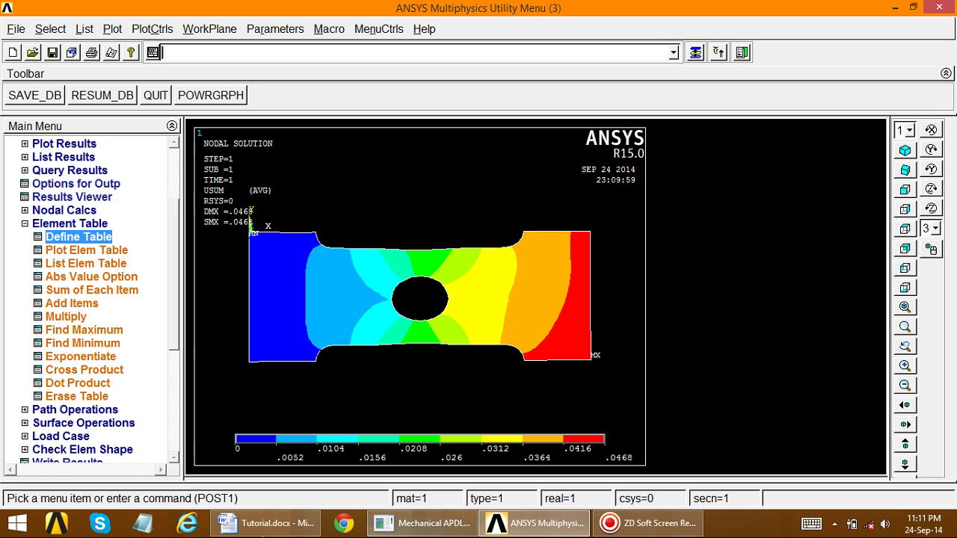
Step: Switch to Tutorial.docx in Word to check the Q4 notched plate problem statement, and return to ANSYS
left_click(251, 527)
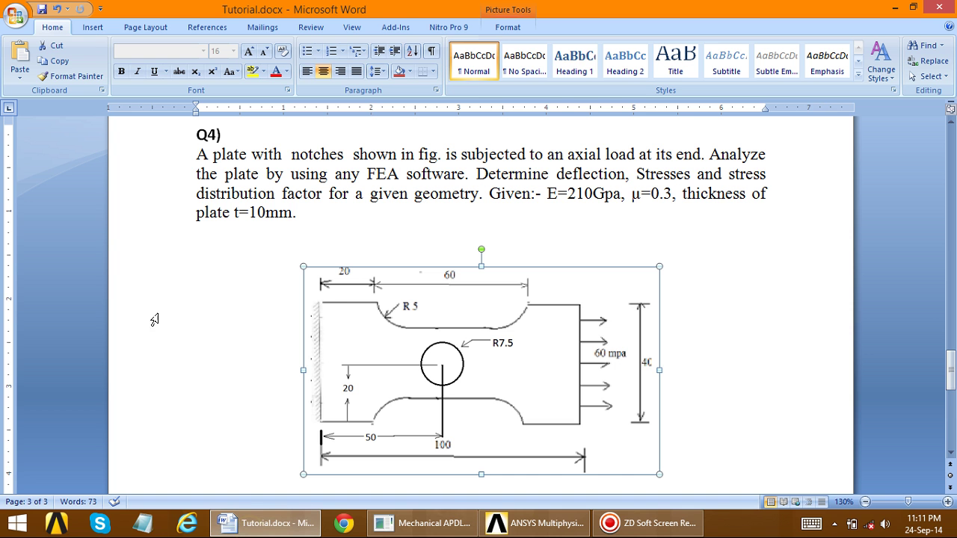
left_click(898, 11)
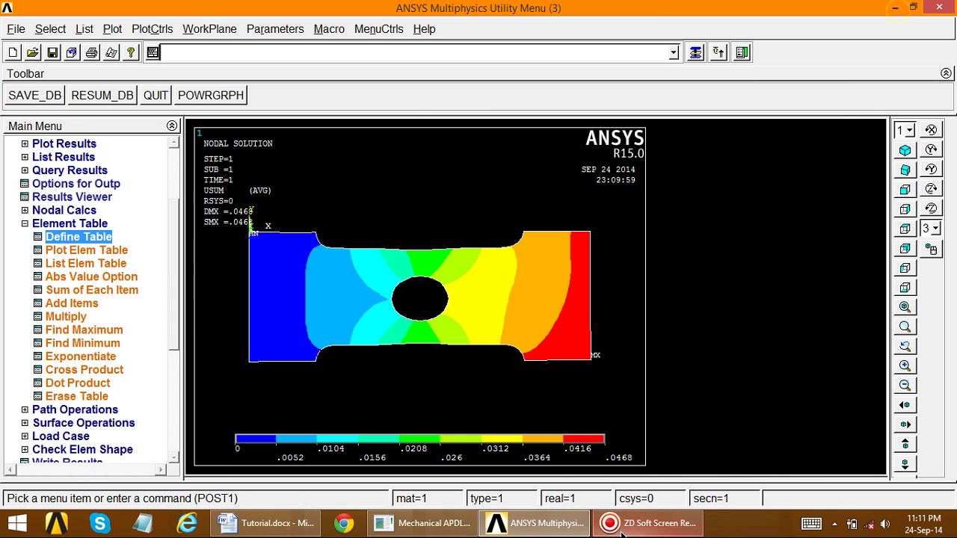